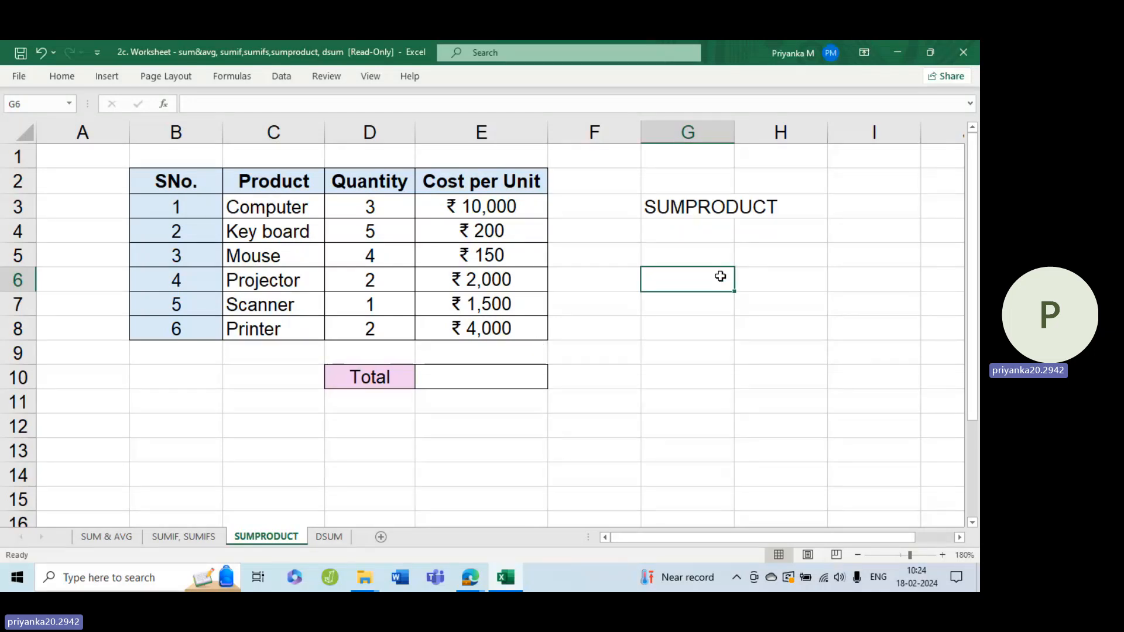
# Step: Enter the note SUM+PRODUCT in cell G5, below the SUMPRODUCT heading
pyautogui.click(689, 251)
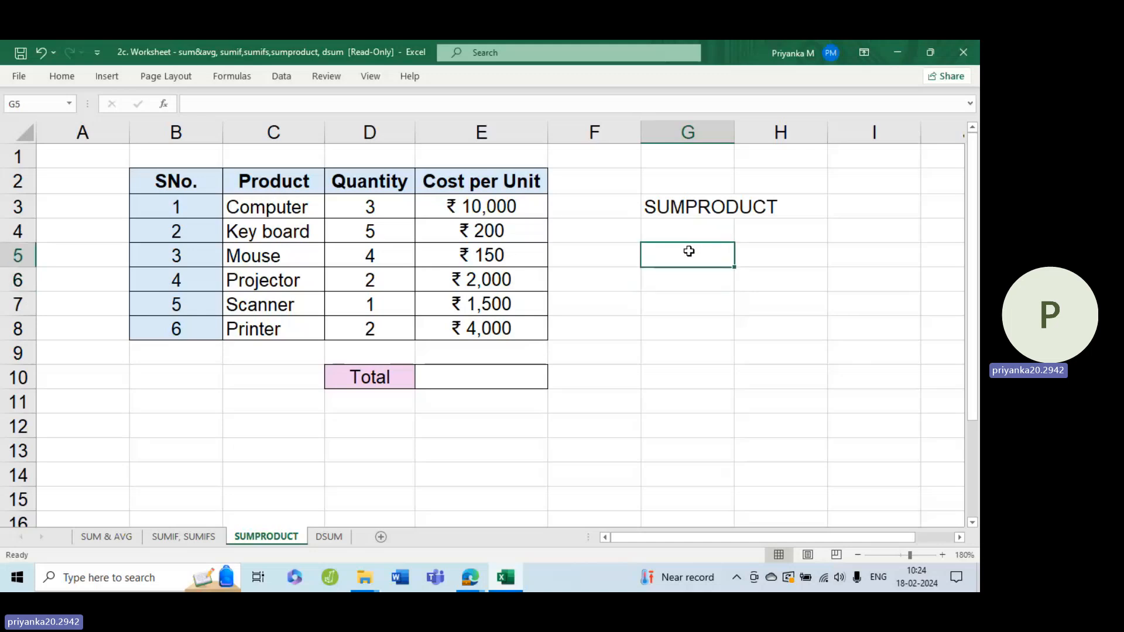
pyautogui.write('SU')
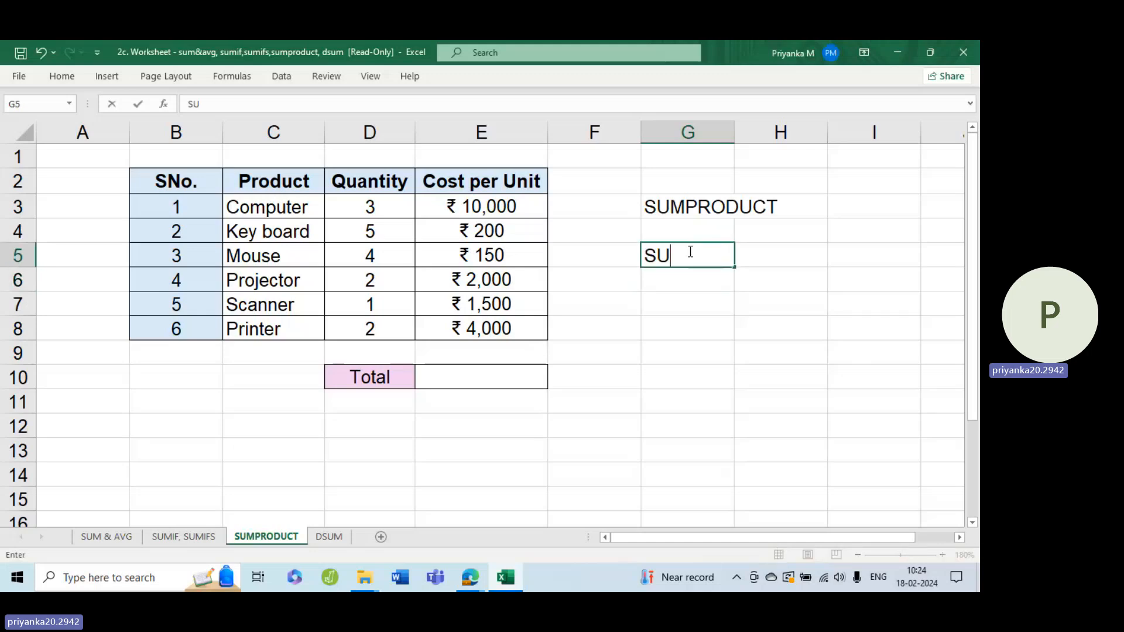
pyautogui.write('M+PRODUC')
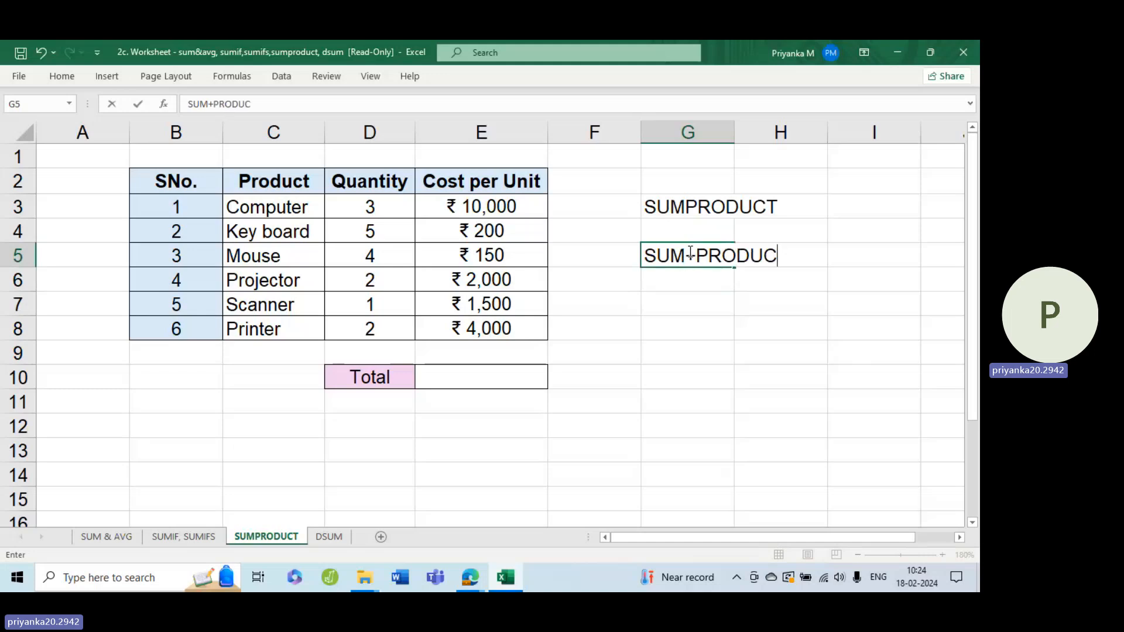
pyautogui.write('T')
pyautogui.click(584, 286)
# Step: Insert a blank column before column G, moving the SUMPRODUCT notes one column over
pyautogui.click(672, 136)
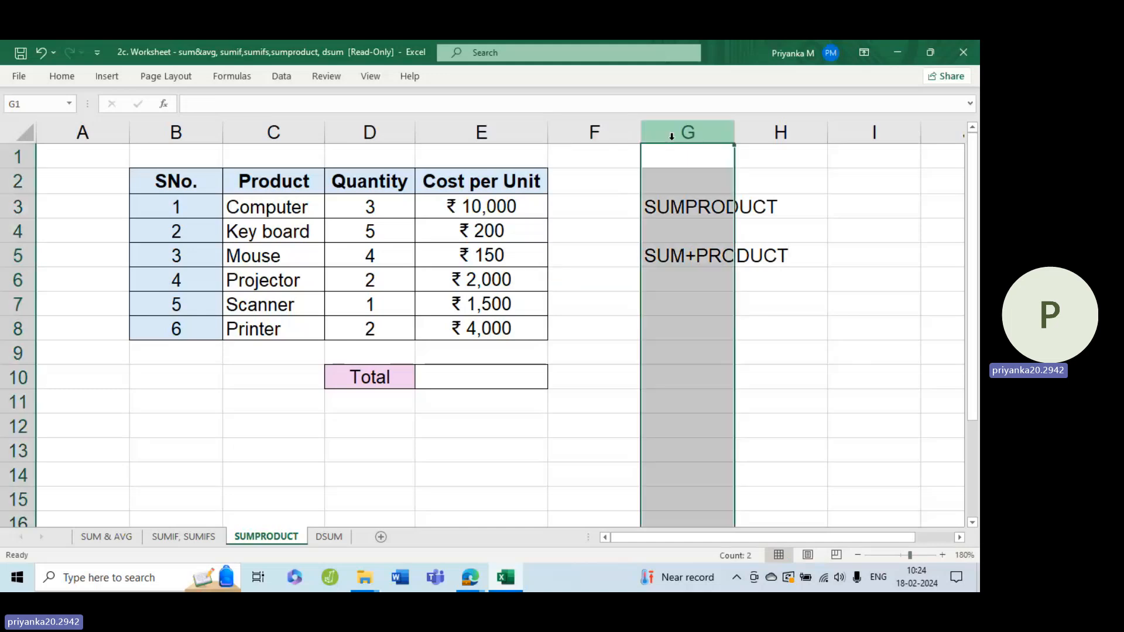
pyautogui.hotkey('ctrl', 'shift', '+')
pyautogui.click(559, 211)
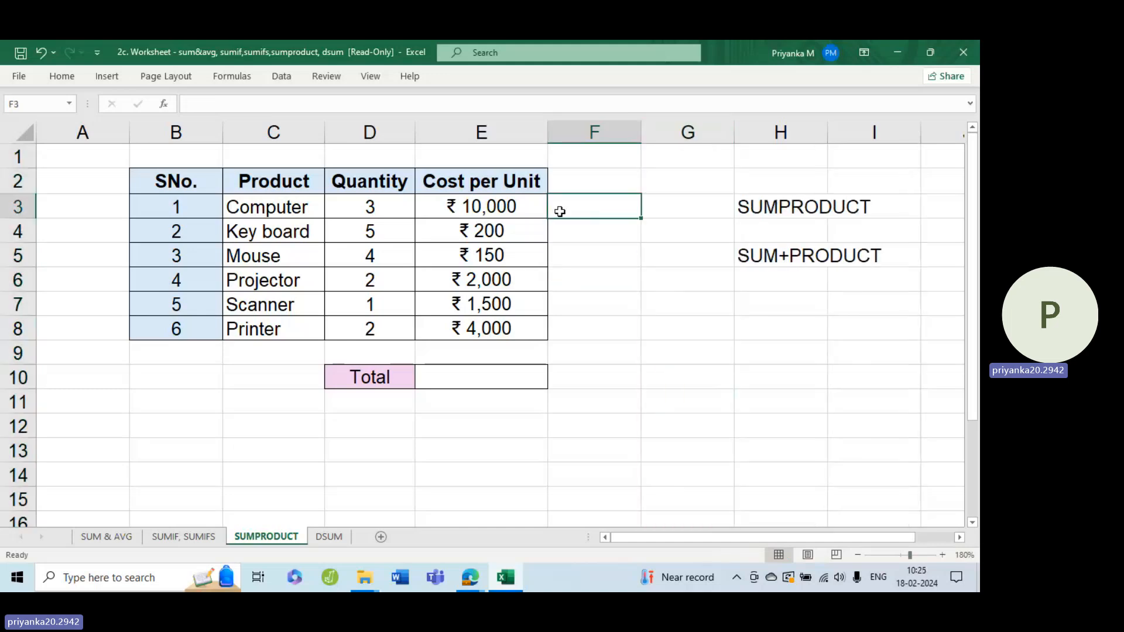
pyautogui.click(520, 208)
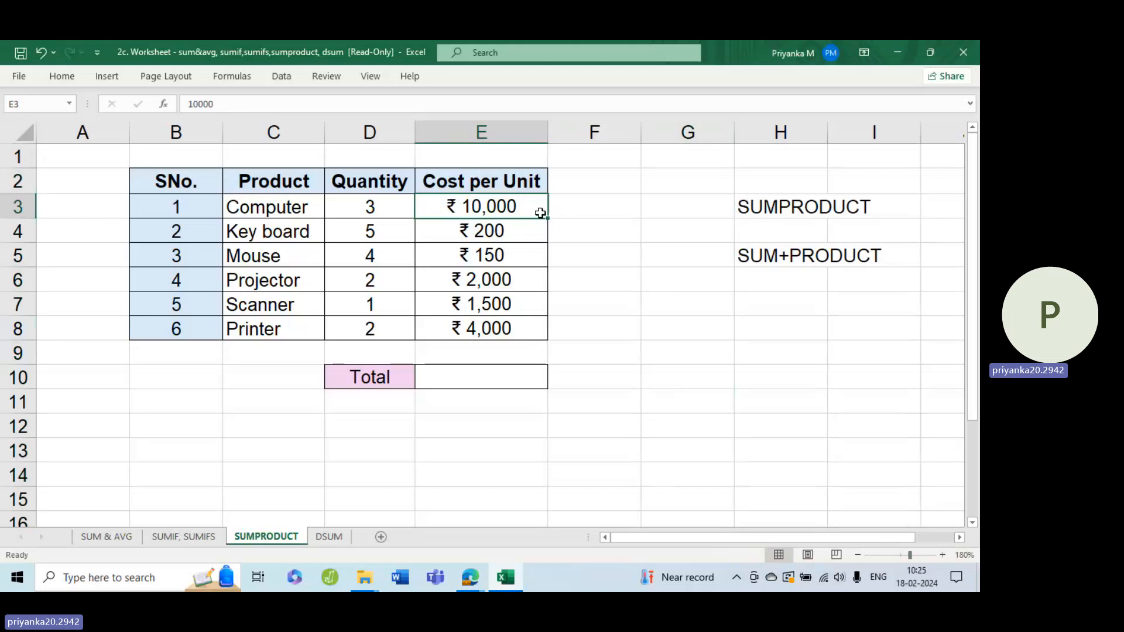
pyautogui.click(445, 387)
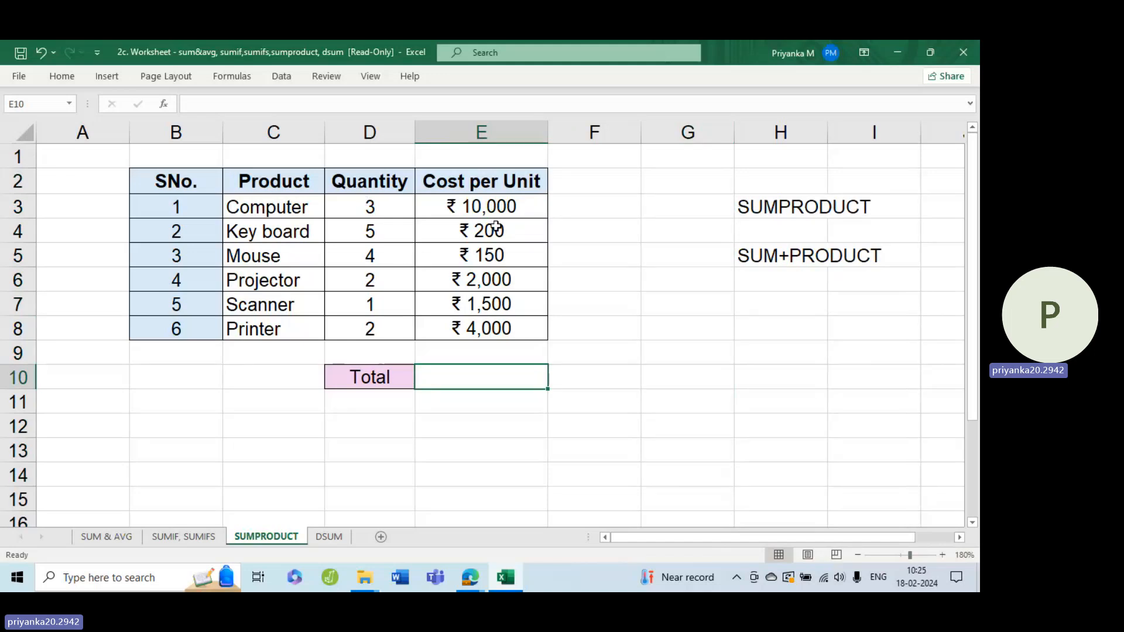
pyautogui.click(498, 186)
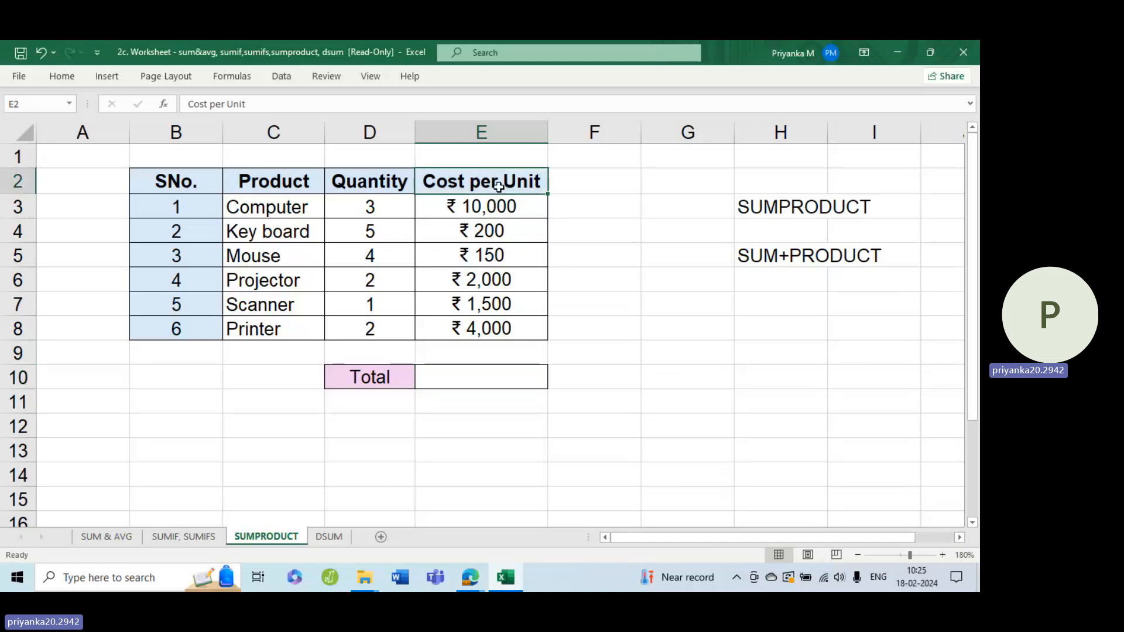
pyautogui.click(452, 376)
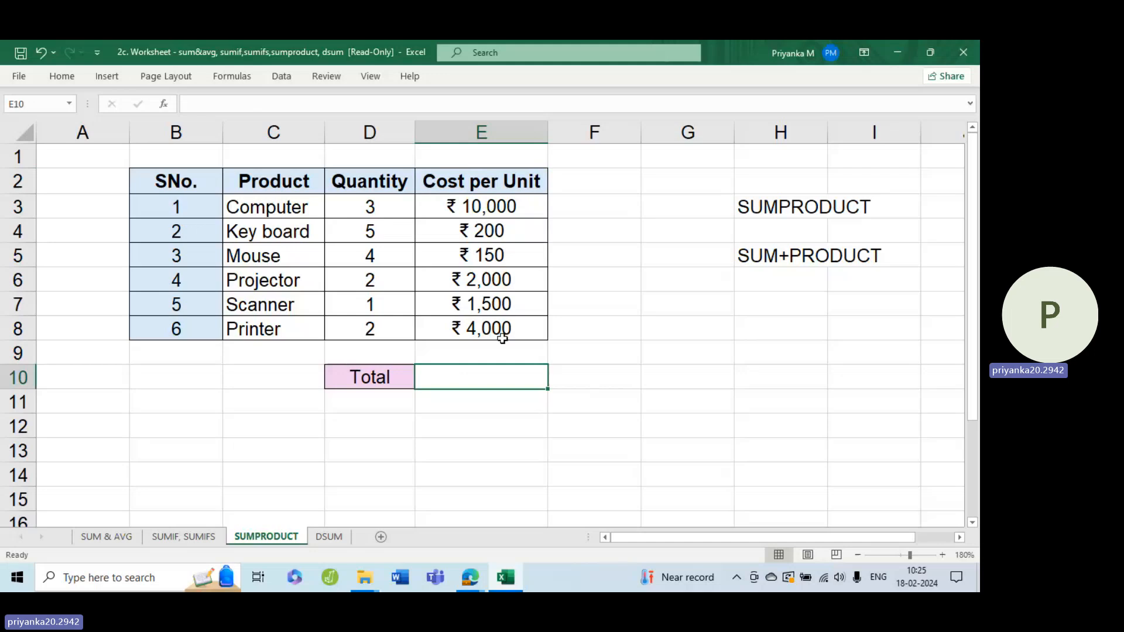
# Step: Multiply quantity by cost per unit in F3 with =D3*E3 and fill the formula down to F8
pyautogui.click(584, 214)
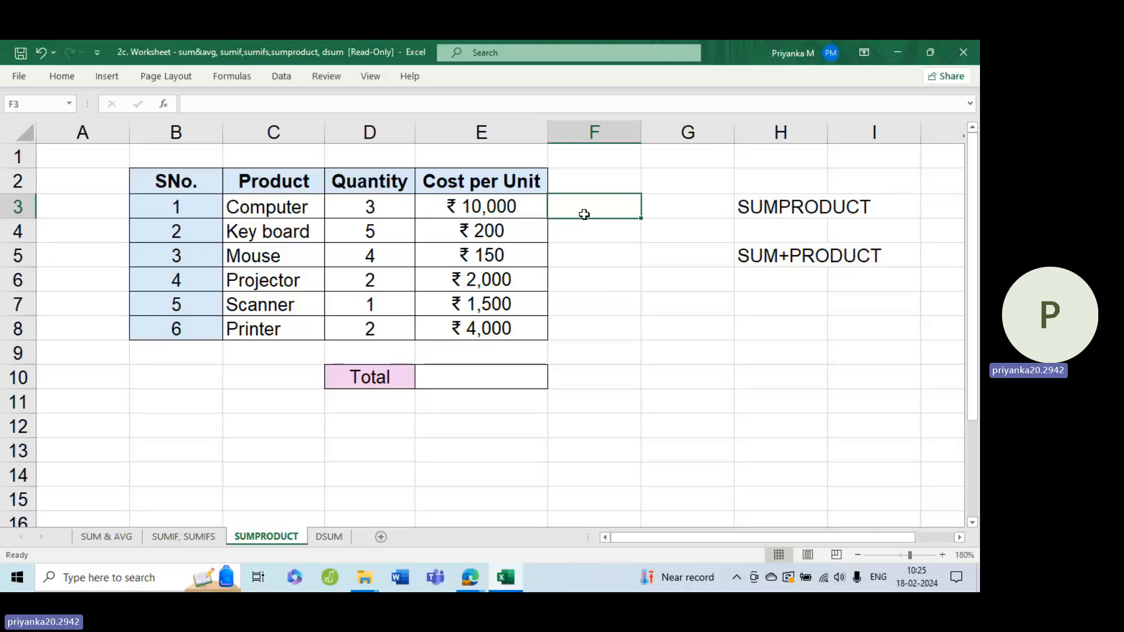
pyautogui.write('=')
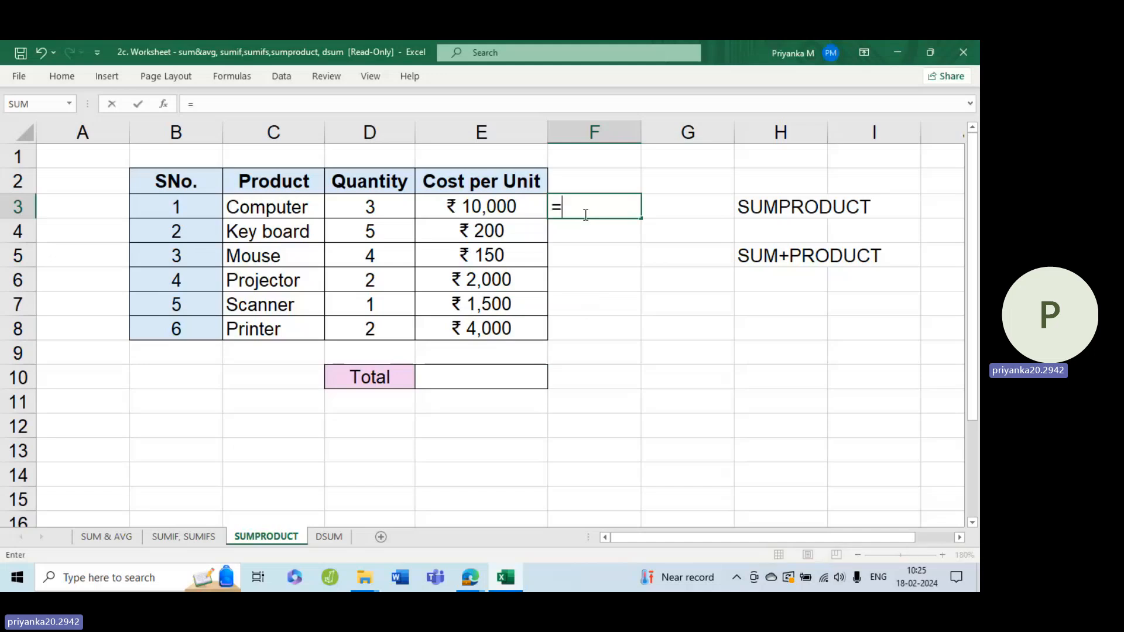
pyautogui.click(360, 201)
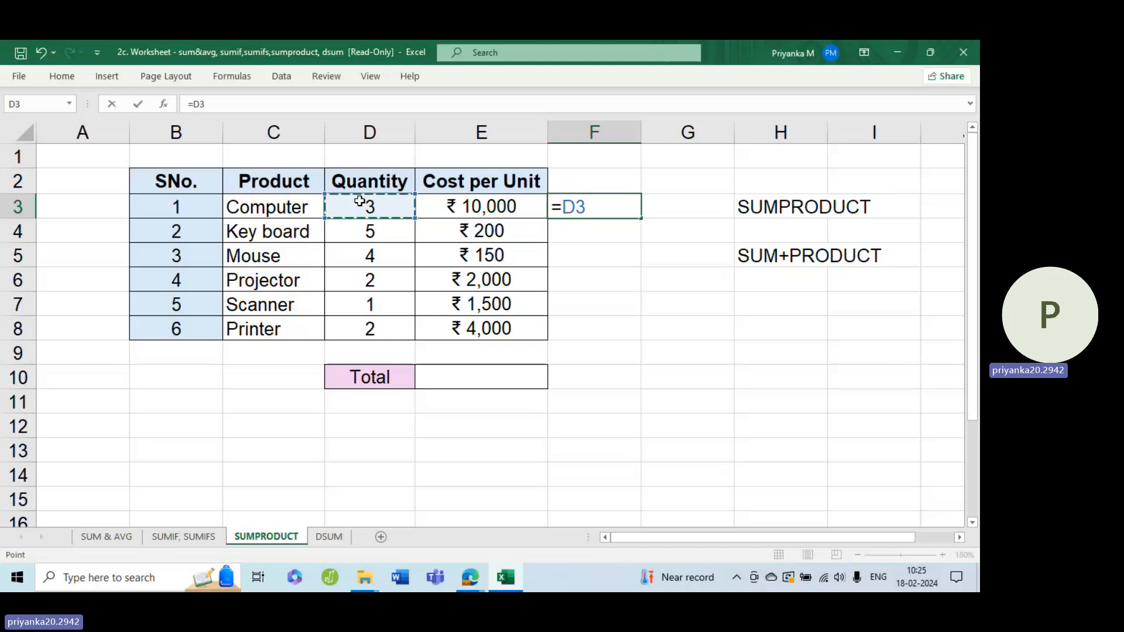
pyautogui.write('*')
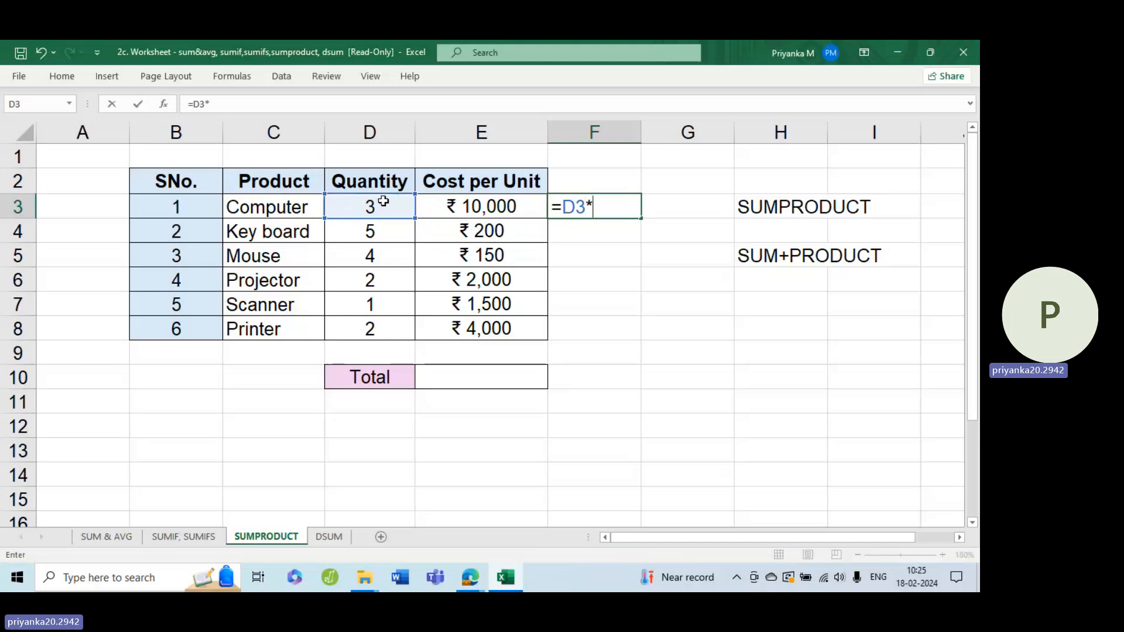
pyautogui.click(479, 210)
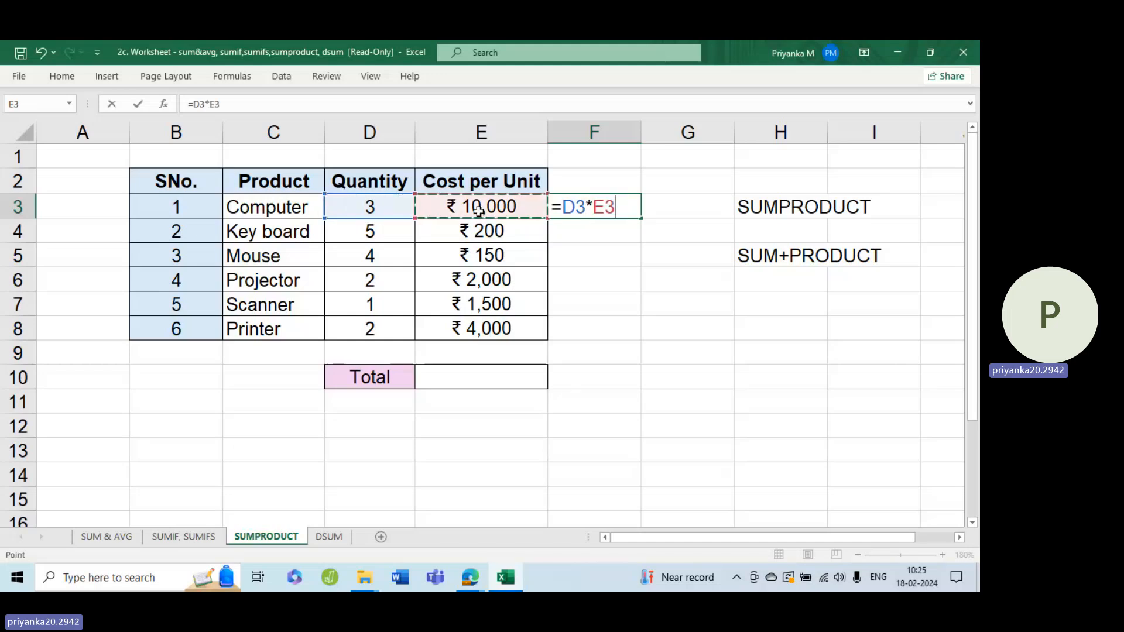
pyautogui.press('Return')
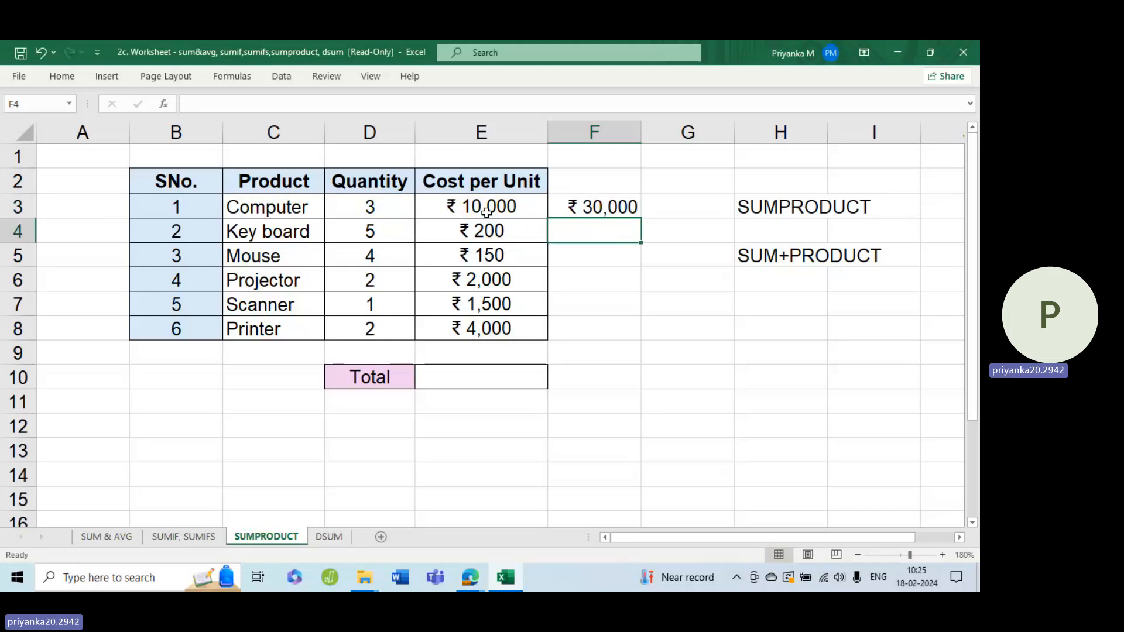
pyautogui.click(627, 212)
pyautogui.doubleClick(640, 218)
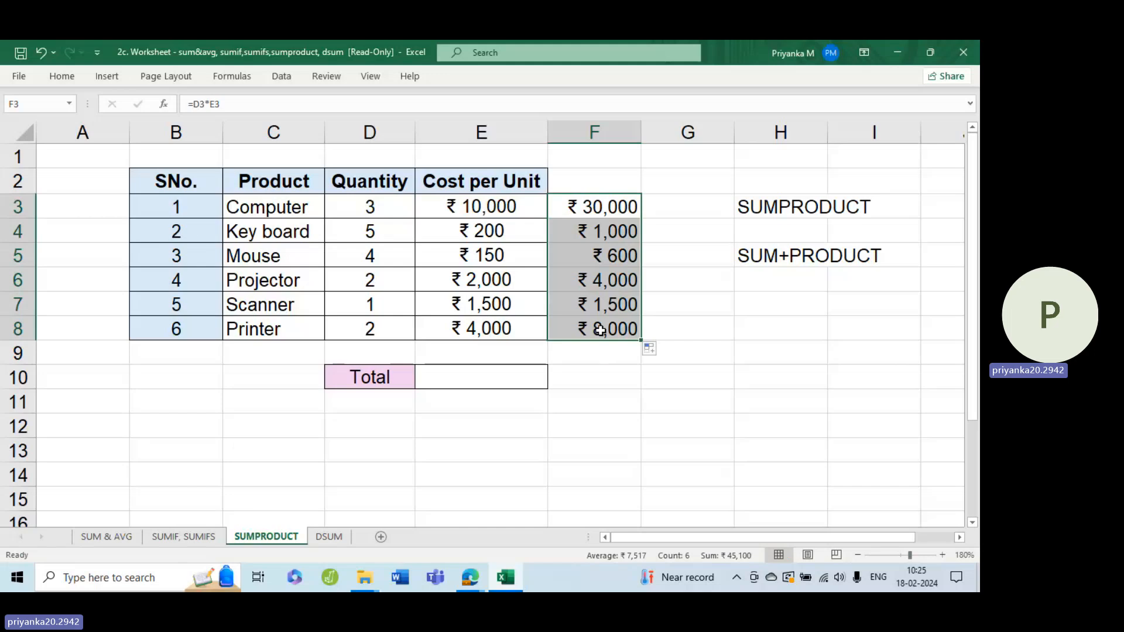
# Step: Add up the product costs in F10 with the formula =SUM(F3:F8)
pyautogui.click(604, 377)
pyautogui.write('=')
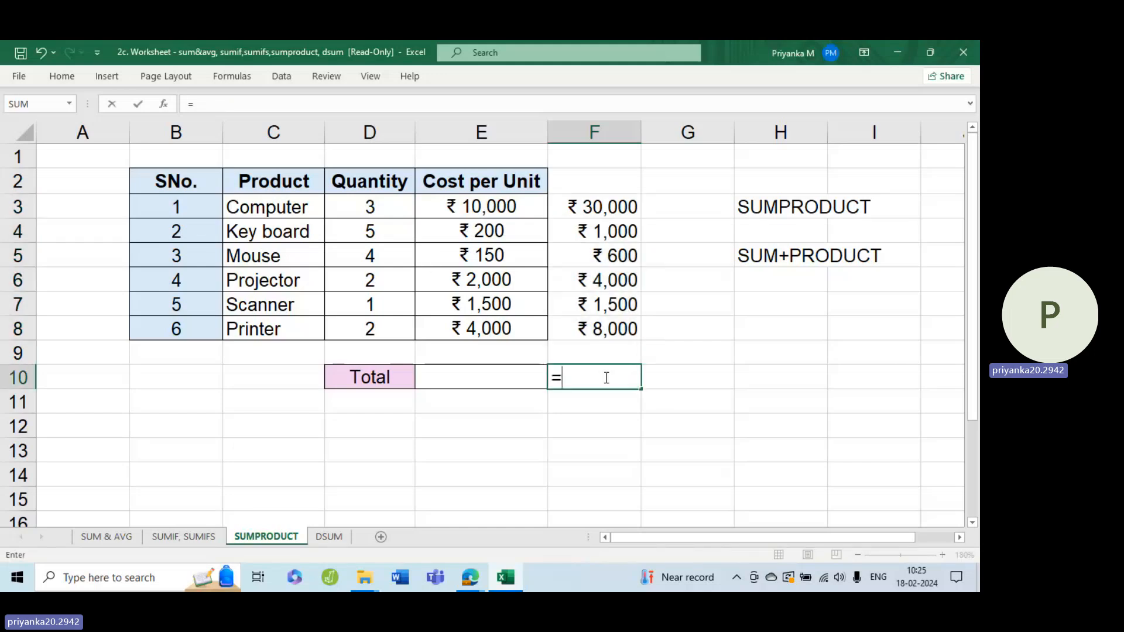
pyautogui.write('SU')
pyautogui.moveTo(675, 577)
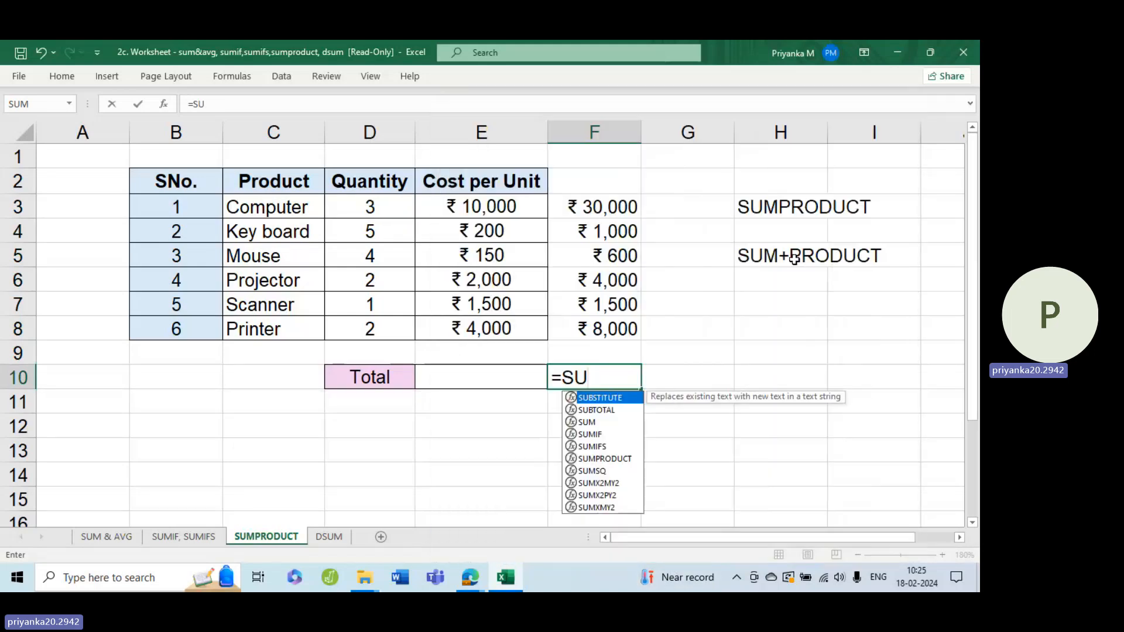
pyautogui.write('M')
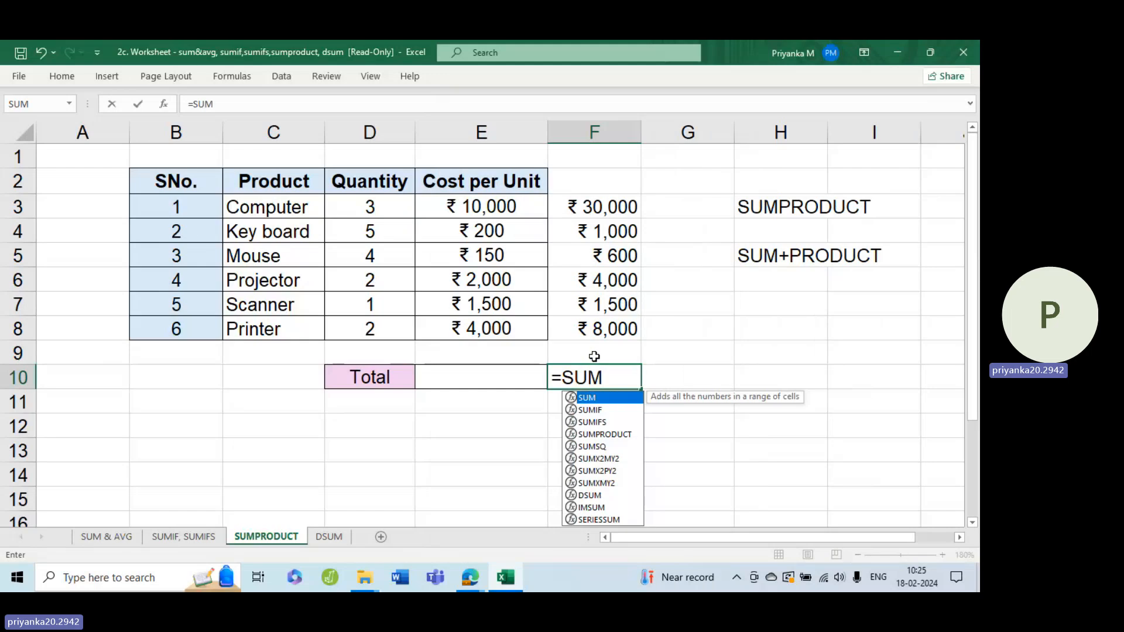
pyautogui.click(578, 209)
pyautogui.moveTo(578, 209); pyautogui.dragTo(592, 328)
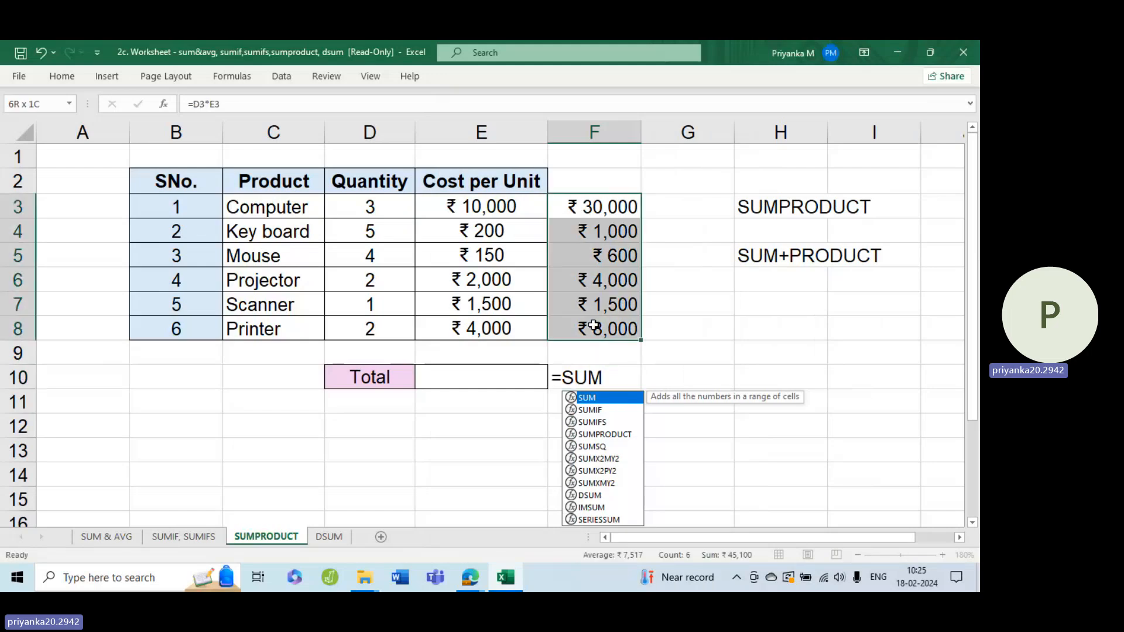
pyautogui.doubleClick(613, 369)
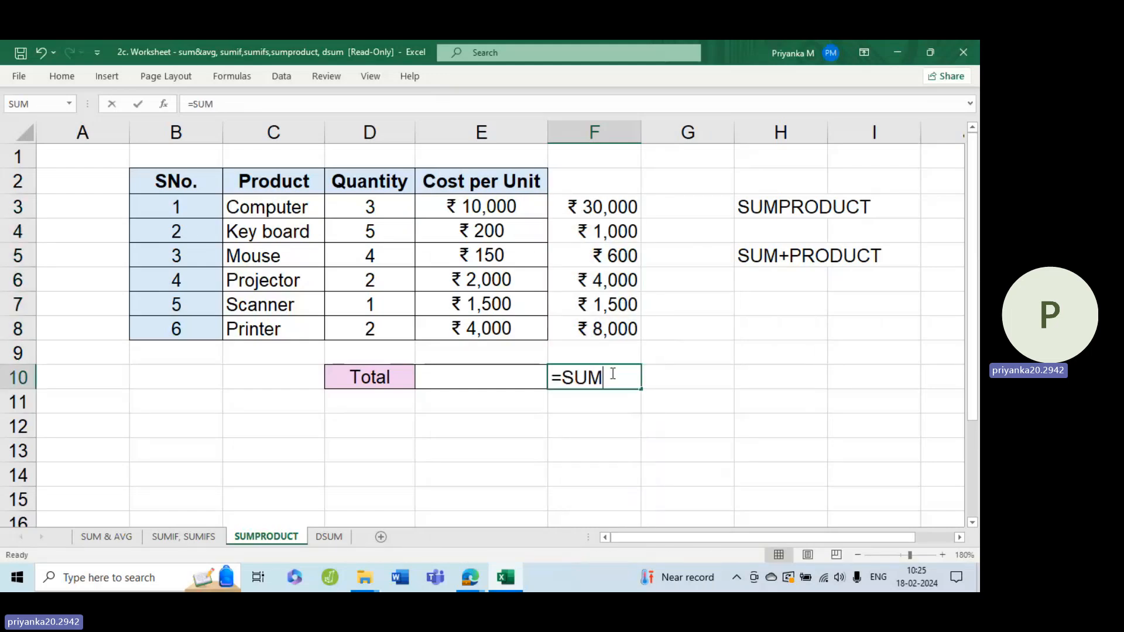
pyautogui.press('Tab')
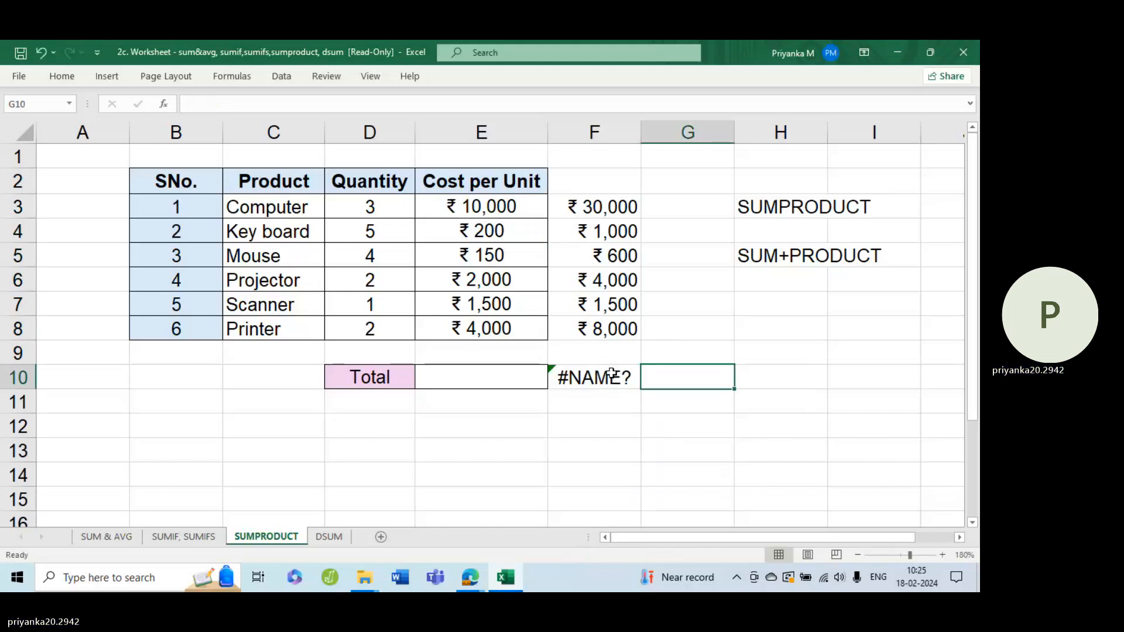
pyautogui.doubleClick(611, 374)
pyautogui.press('BackSpace')
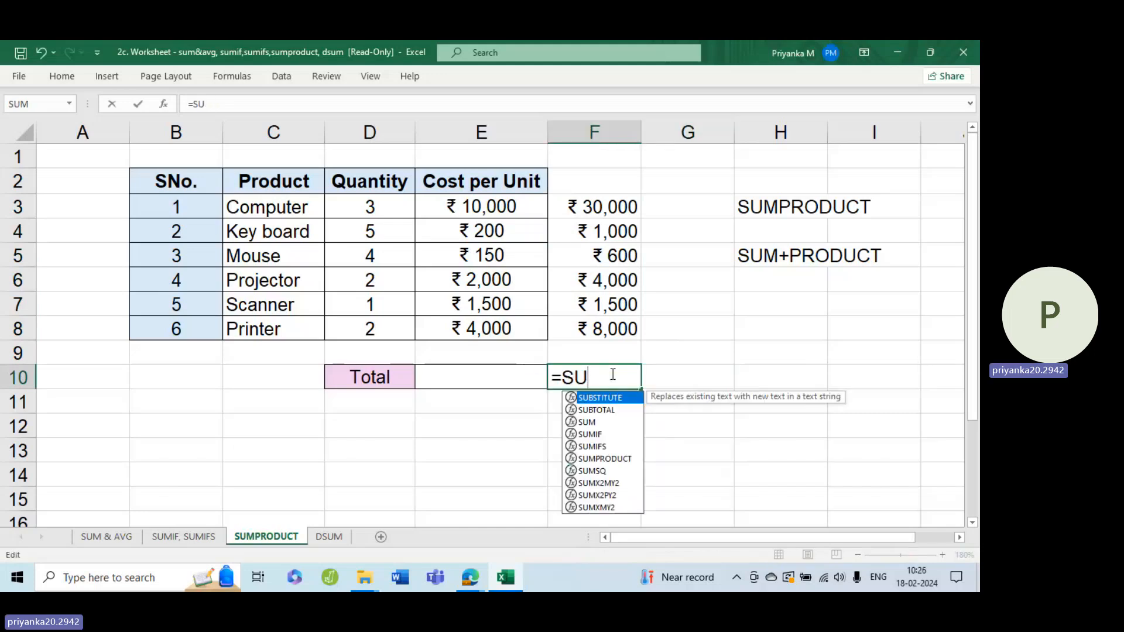
pyautogui.press('Down')
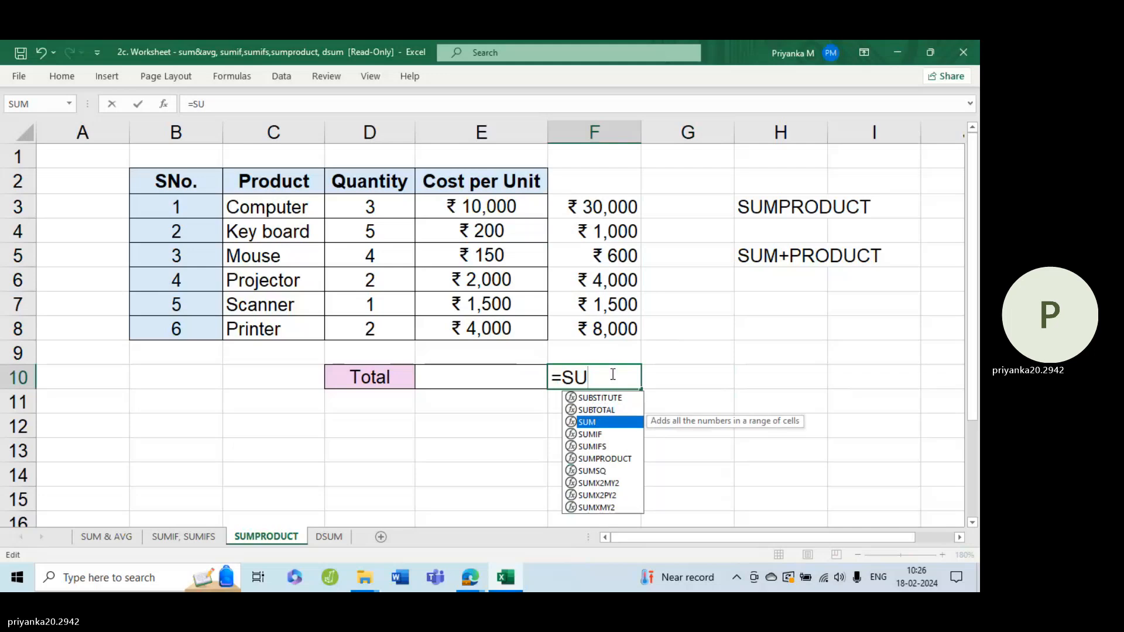
pyautogui.press('Tab')
pyautogui.moveTo(612, 222); pyautogui.dragTo(618, 336)
pyautogui.press('Return')
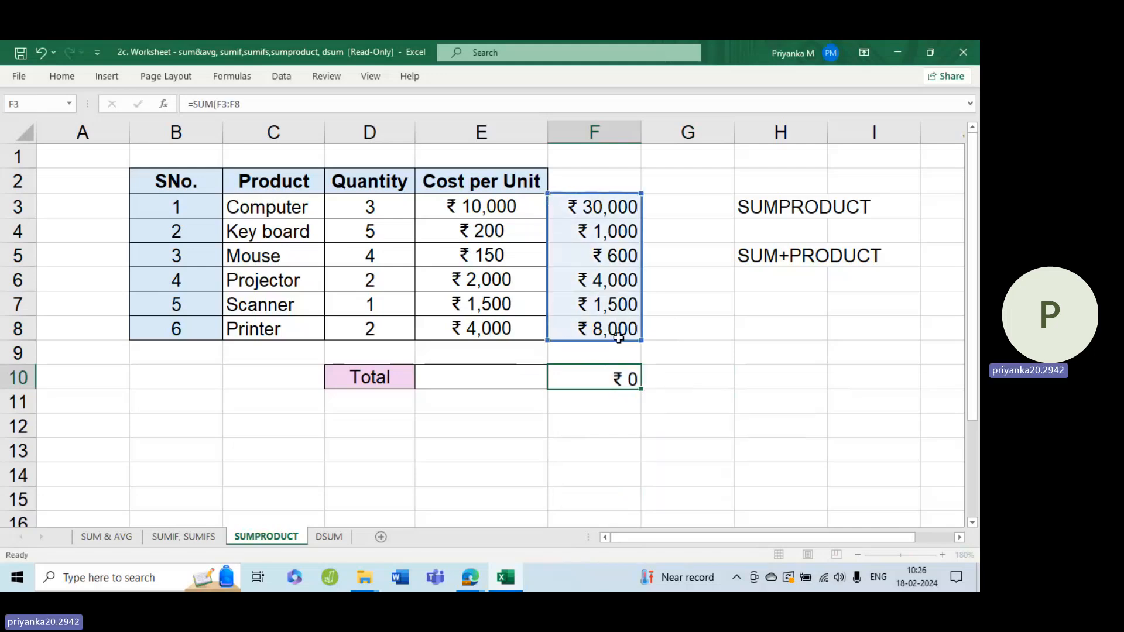
pyautogui.click(606, 377)
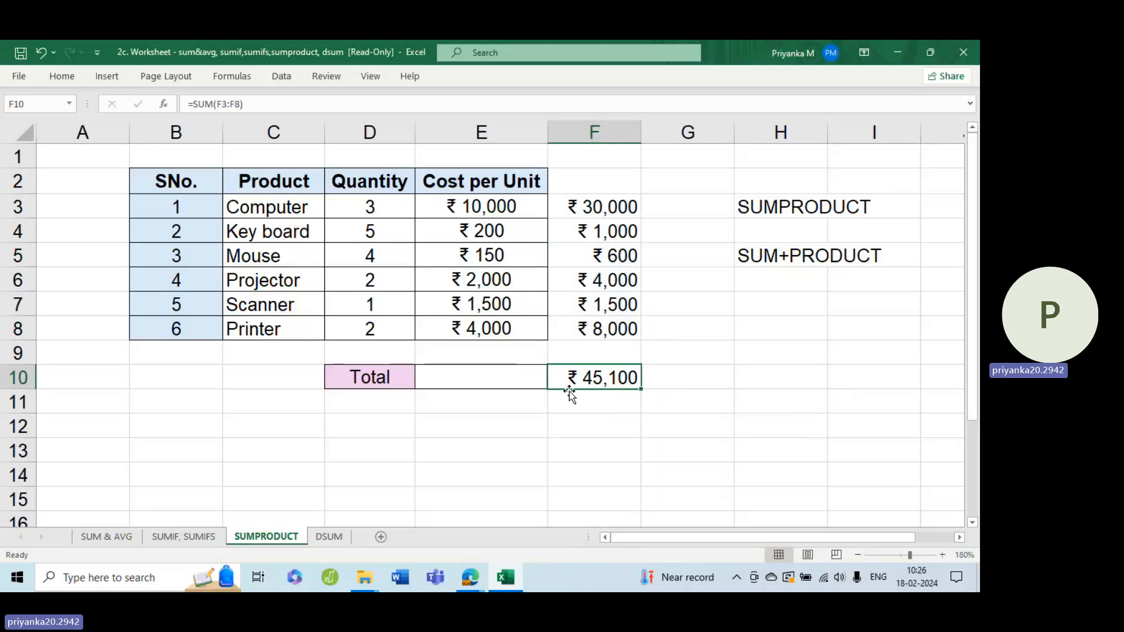
# Step: Calculate the overall total in E10 with =SUMPRODUCT(D3:D8,E3:E8), using the quantity and cost per unit ranges
pyautogui.click(505, 373)
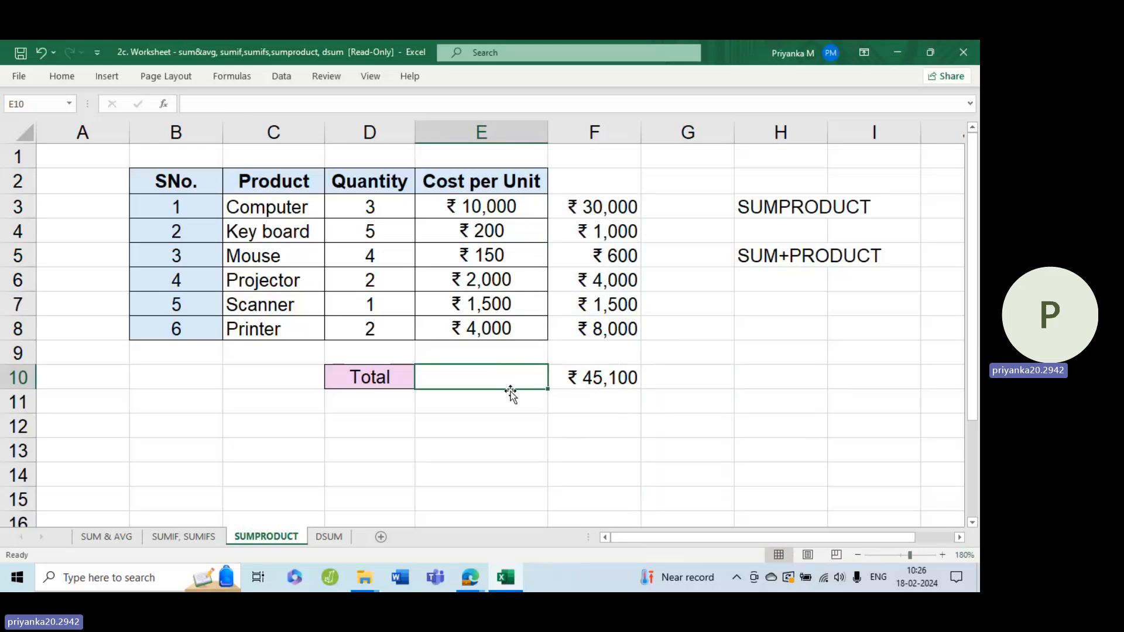
pyautogui.write('=')
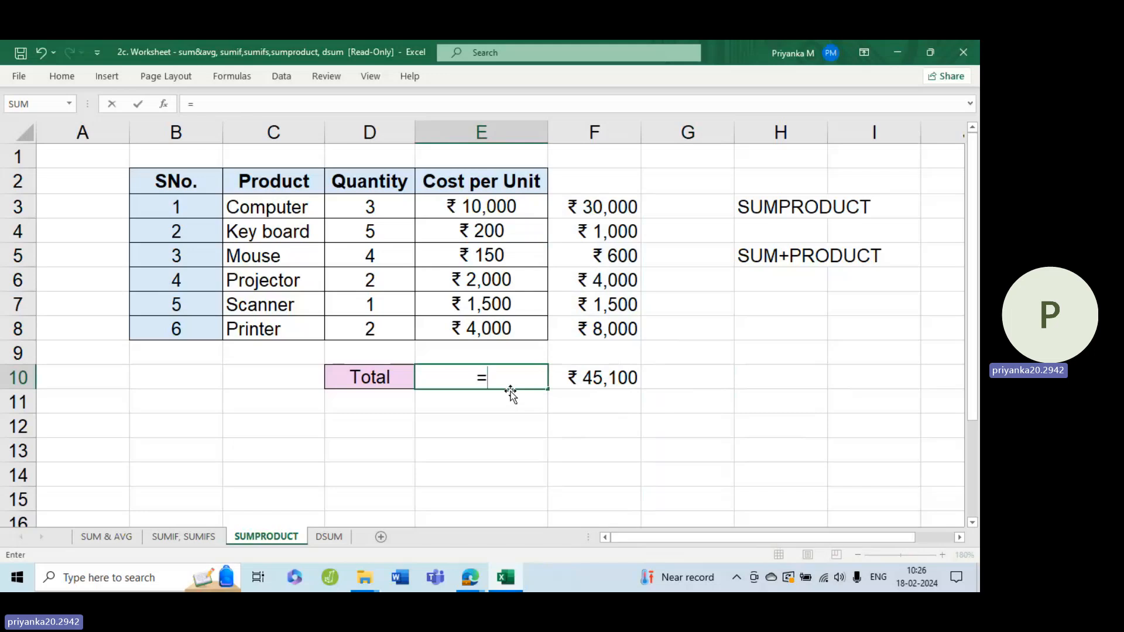
pyautogui.write('SUM')
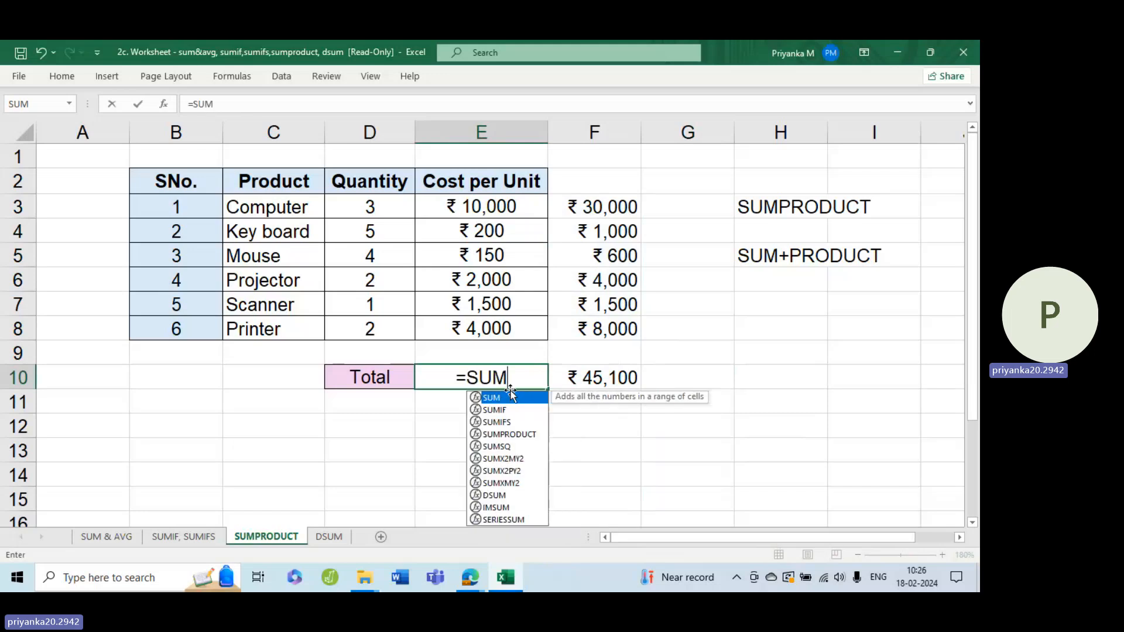
pyautogui.press('Down')
pyautogui.press('Down')
pyautogui.press('Down')
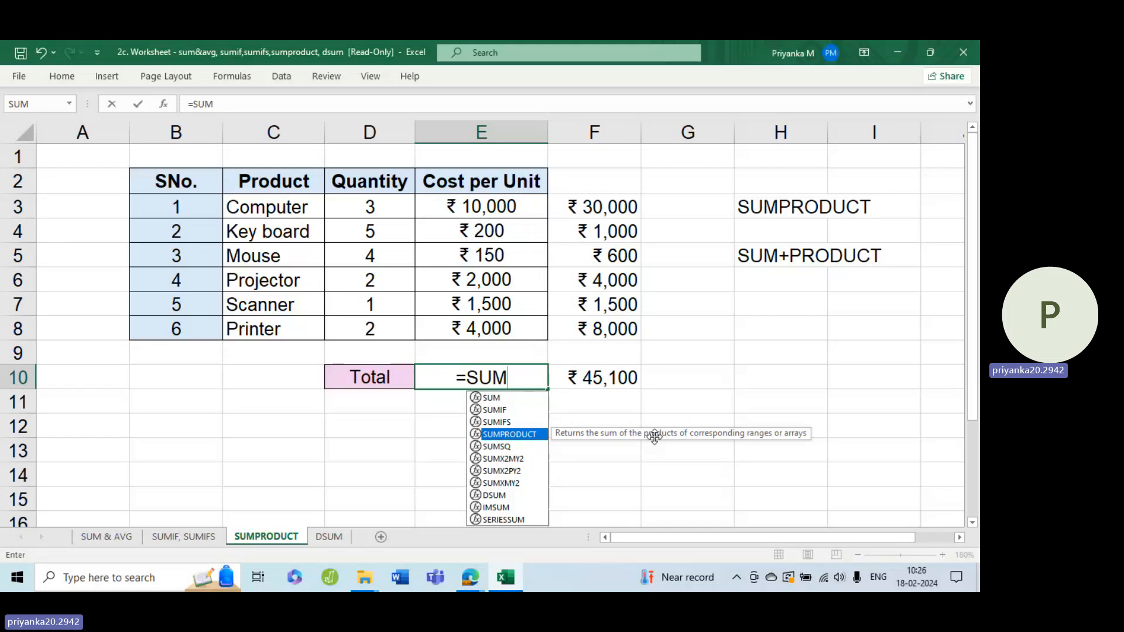
pyautogui.press('Tab')
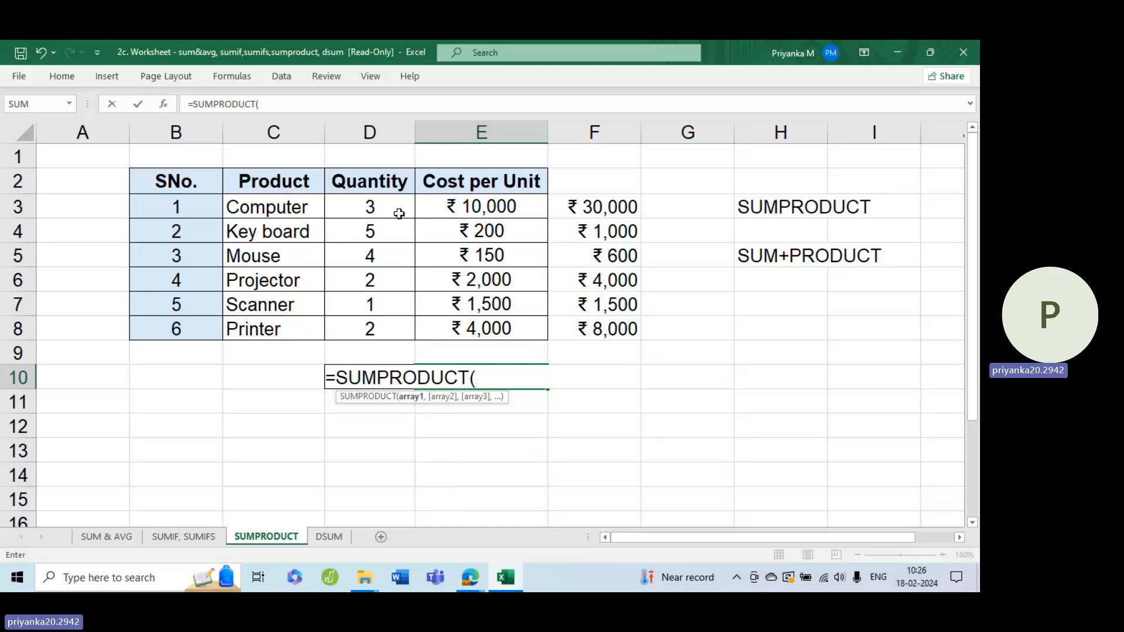
pyautogui.moveTo(398, 205); pyautogui.dragTo(384, 326)
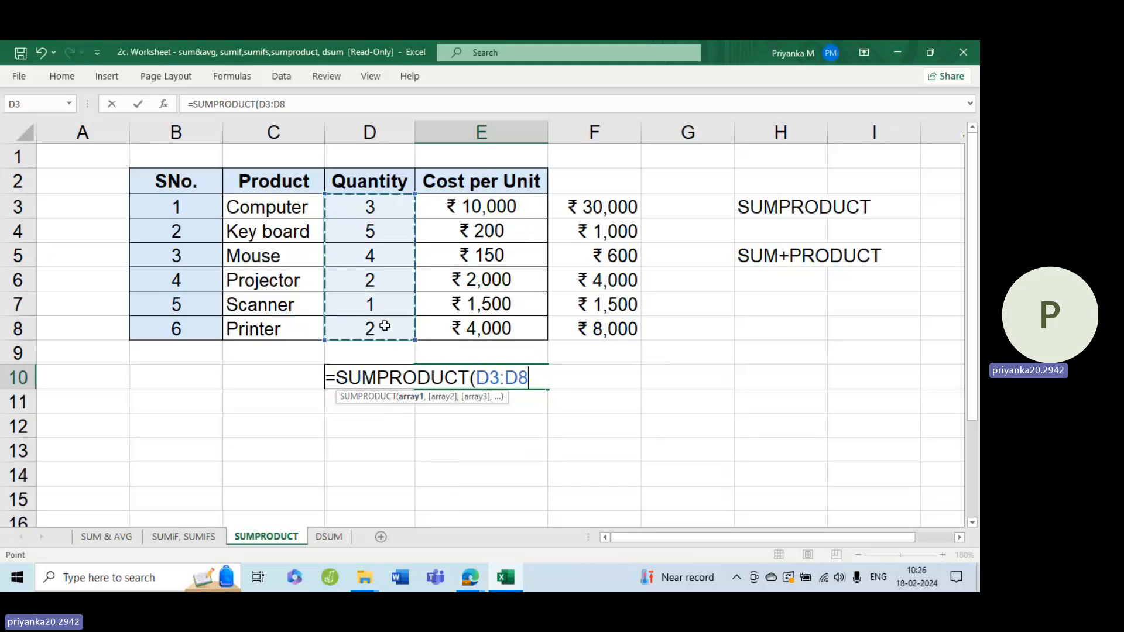
pyautogui.write(',')
pyautogui.moveTo(515, 206); pyautogui.dragTo(503, 326)
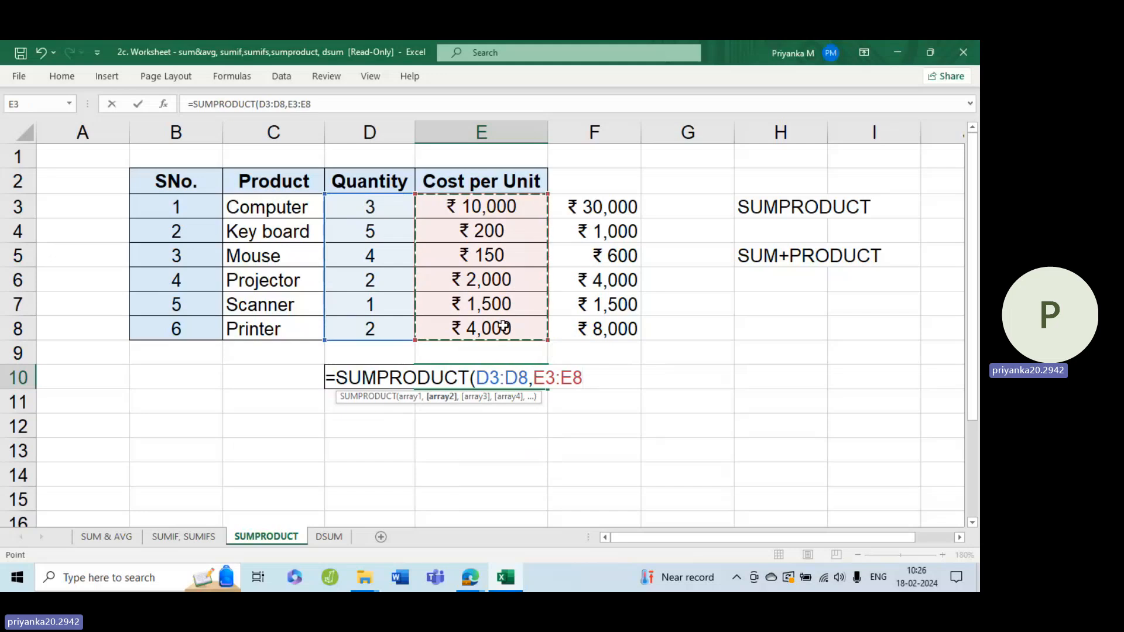
pyautogui.write(')')
pyautogui.press('Return')
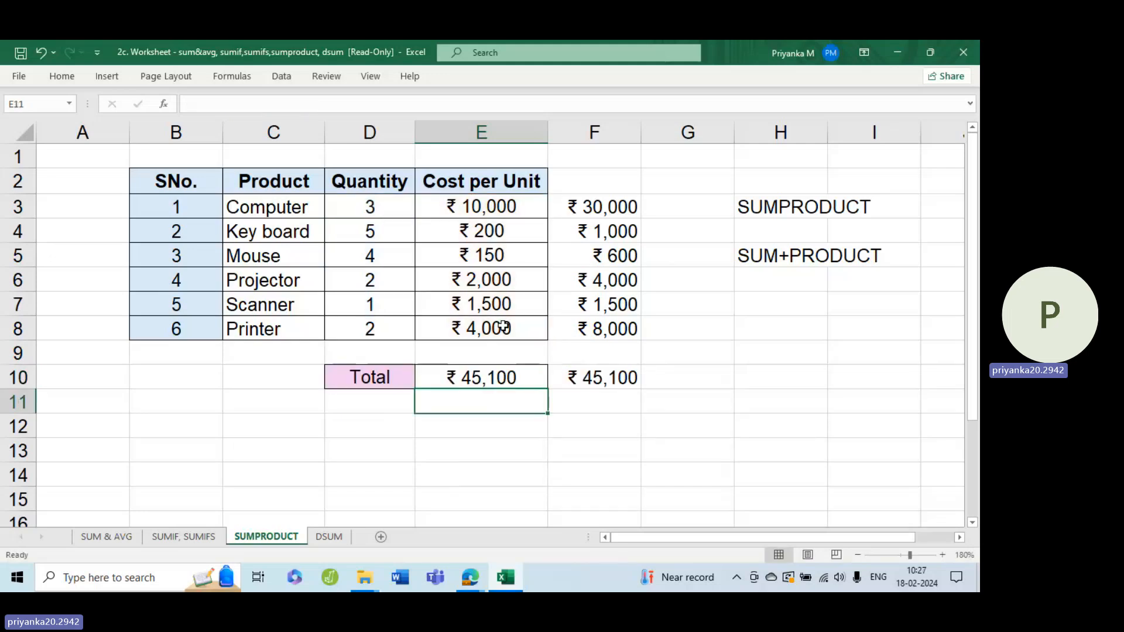
pyautogui.click(502, 382)
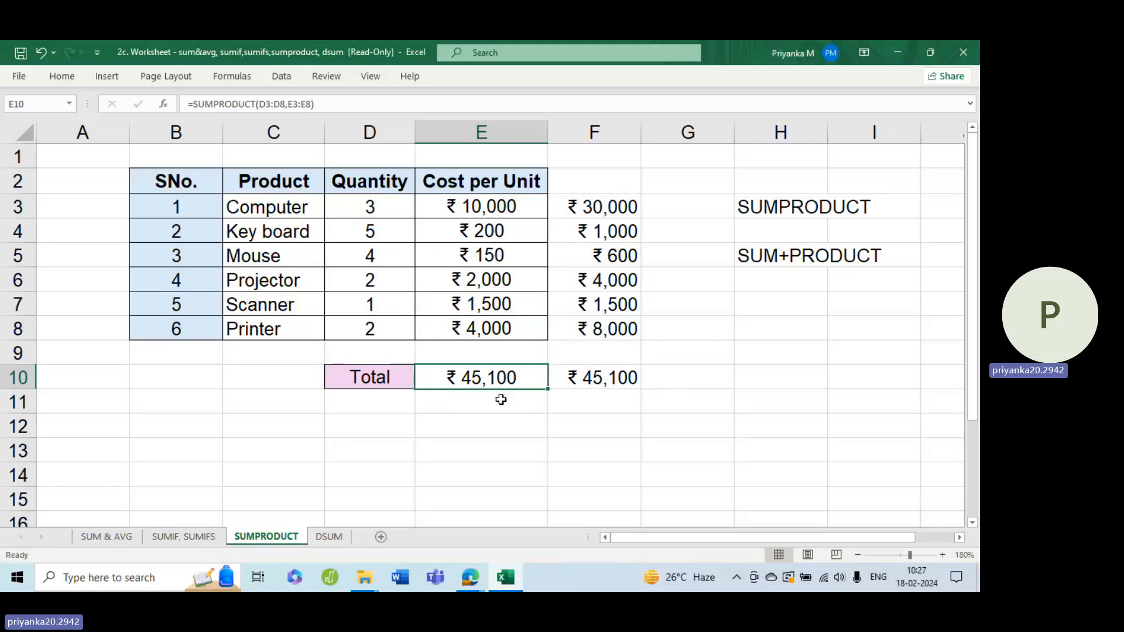
# Step: Check the ranges used by the SUMPRODUCT formula in E10 and open the DSUM worksheet
pyautogui.doubleClick(500, 382)
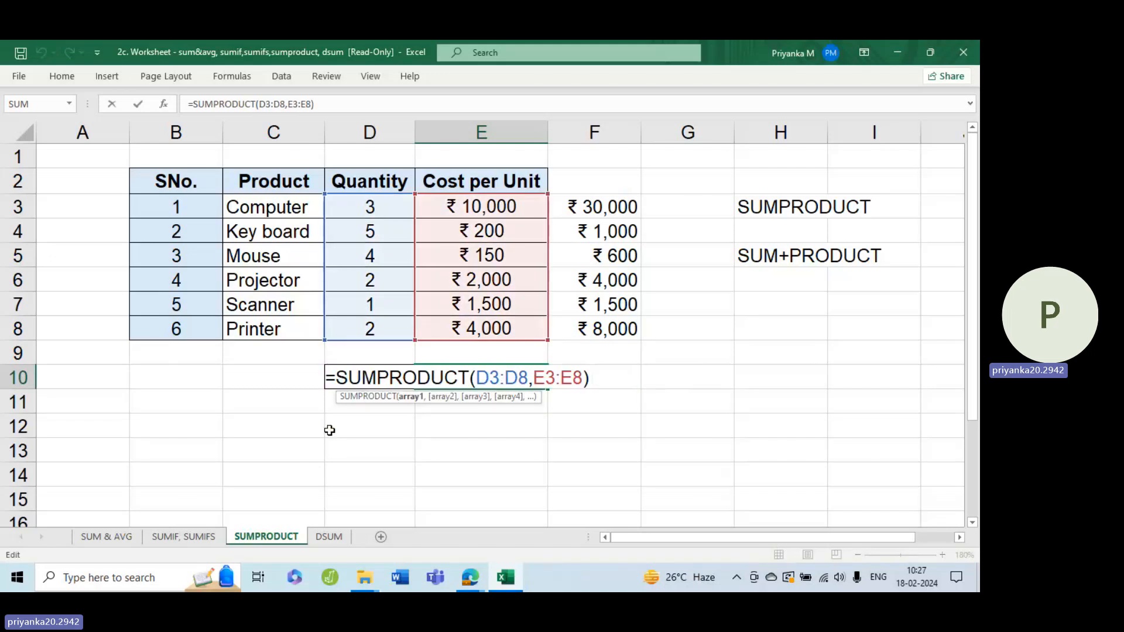
pyautogui.press('Escape')
pyautogui.click(329, 536)
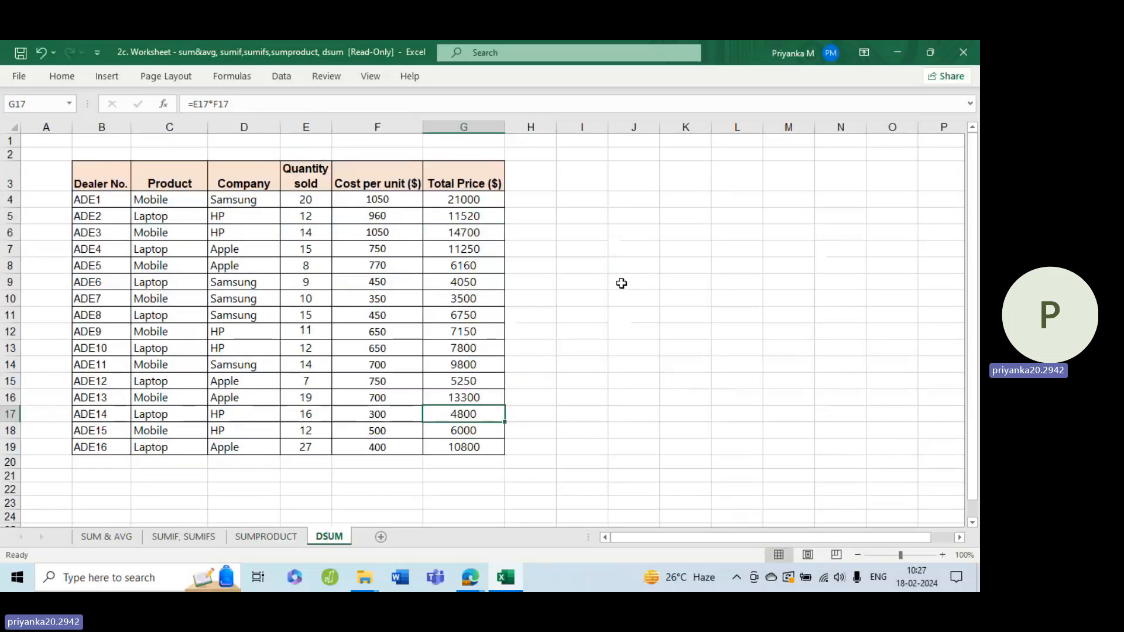
# Step: Enter the note DSUM in I4 and Criteria based in J4, and widen column J to fit the text
pyautogui.click(572, 179)
pyautogui.write('S')
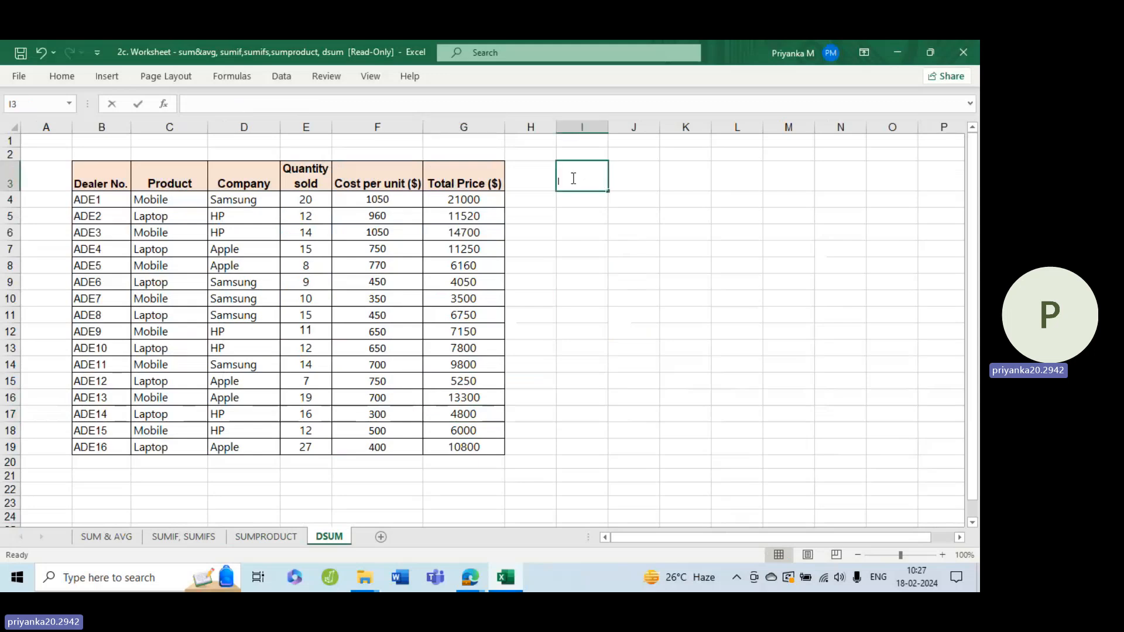
pyautogui.press('BackSpace')
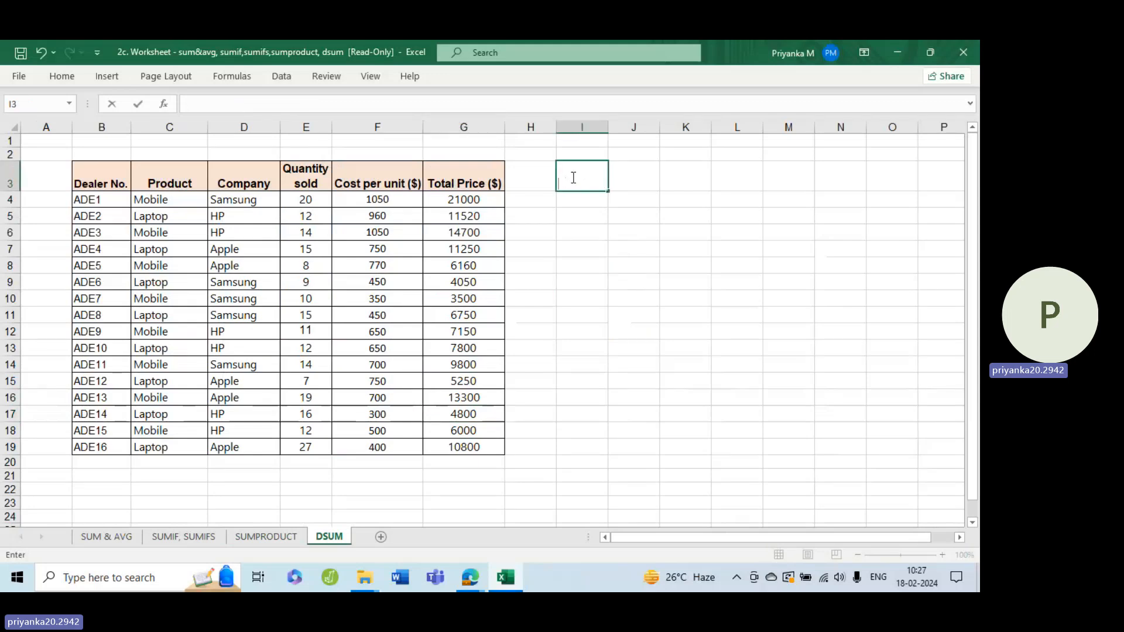
pyautogui.click(589, 204)
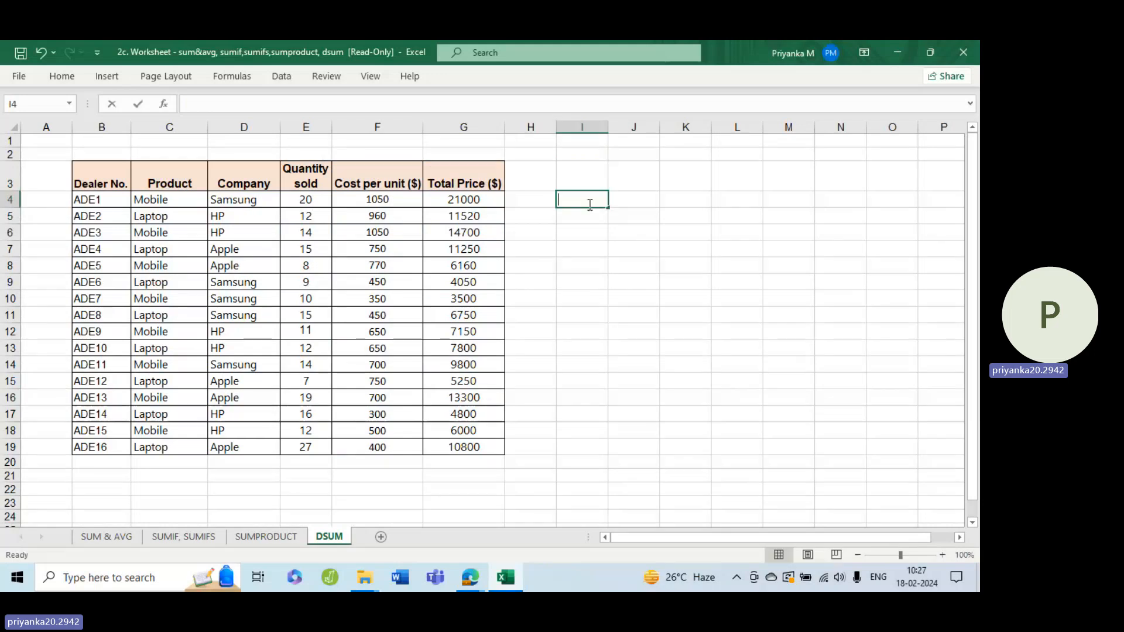
pyautogui.write('DSUM')
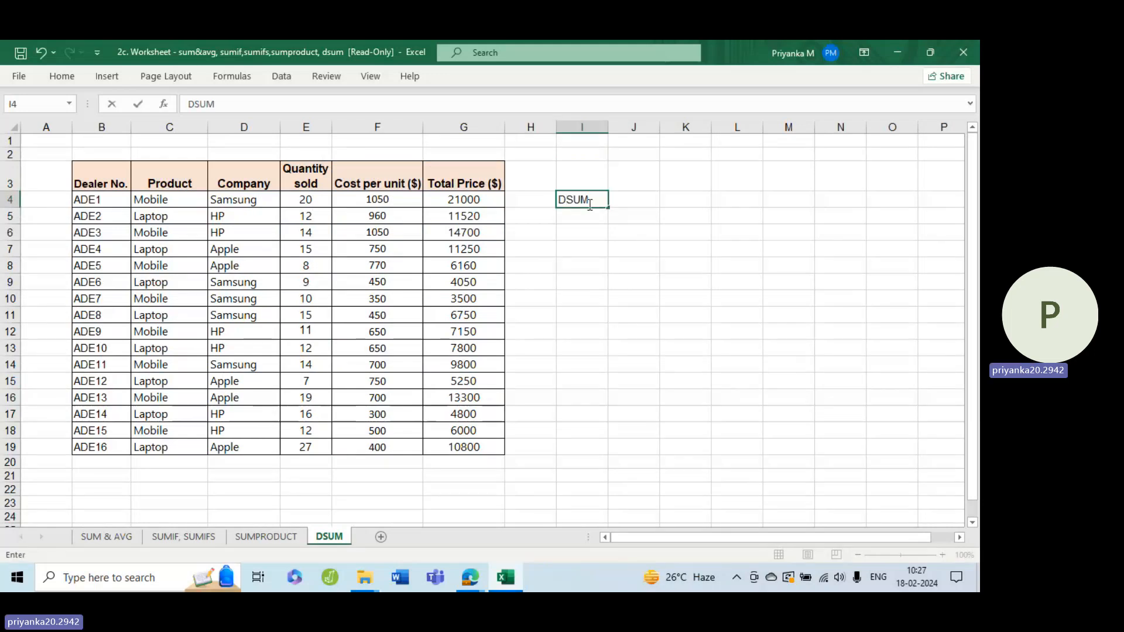
pyautogui.click(622, 199)
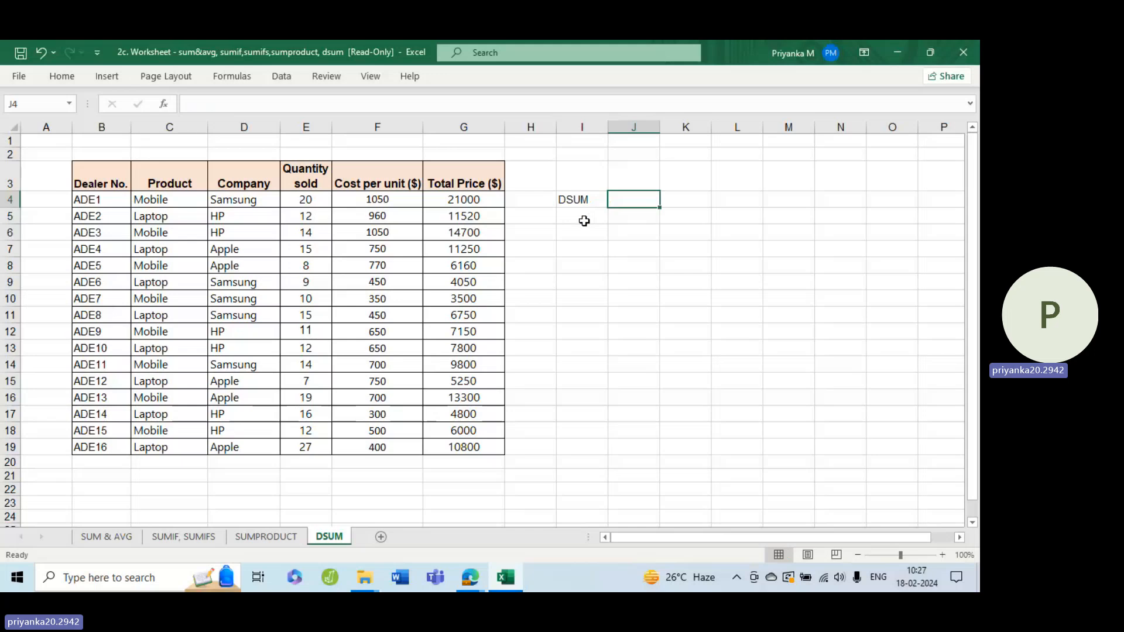
pyautogui.write('Cr')
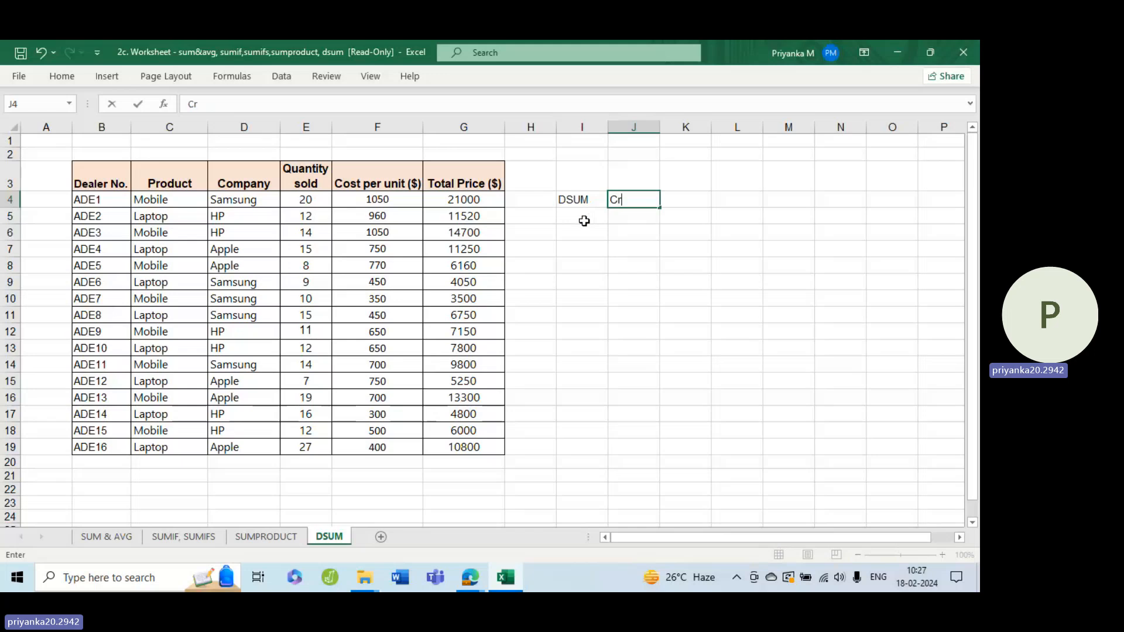
pyautogui.write('iteria based')
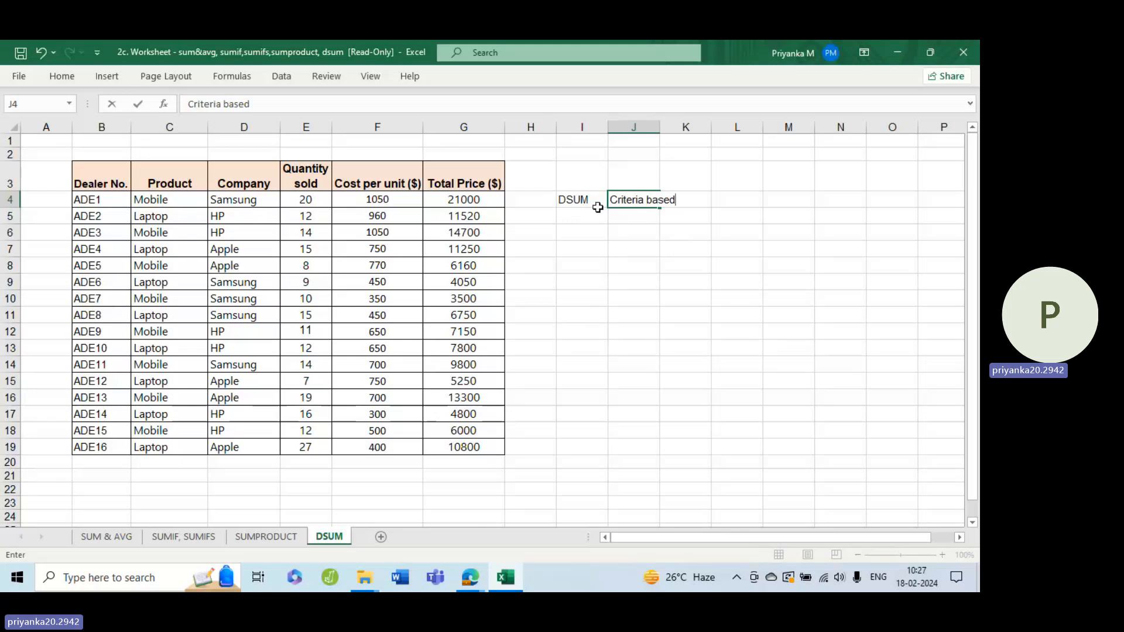
pyautogui.click(658, 126)
pyautogui.click(634, 274)
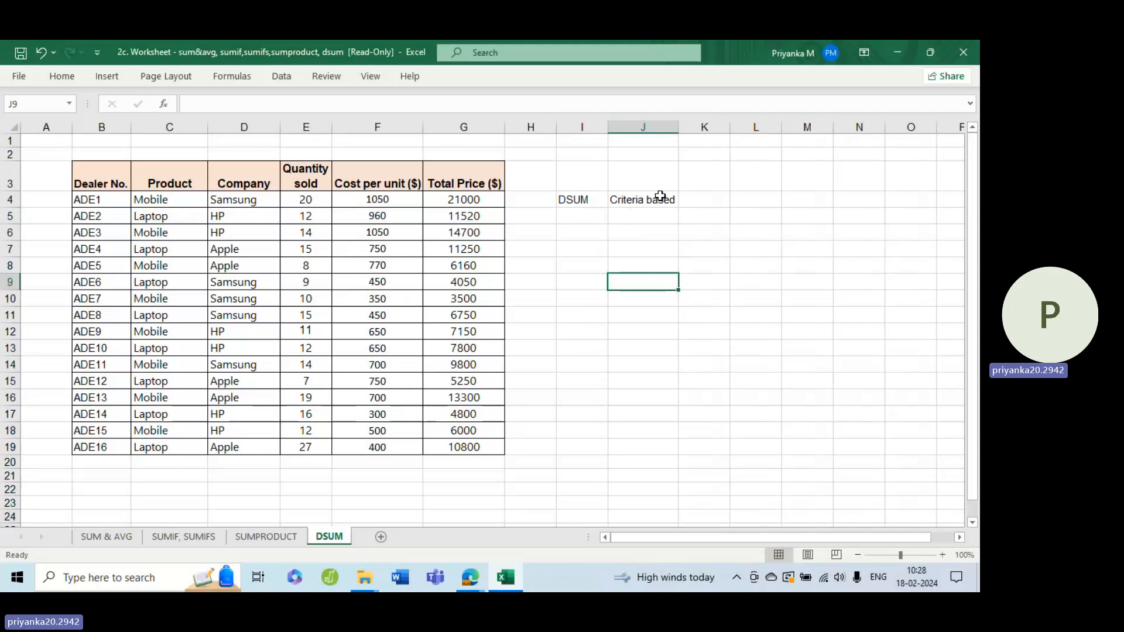
# Step: Delete the notes in I4:J4 and narrow column J again
pyautogui.press('Up')
pyautogui.press('Up')
pyautogui.press('Up')
pyautogui.press('Up')
pyautogui.press('Up')
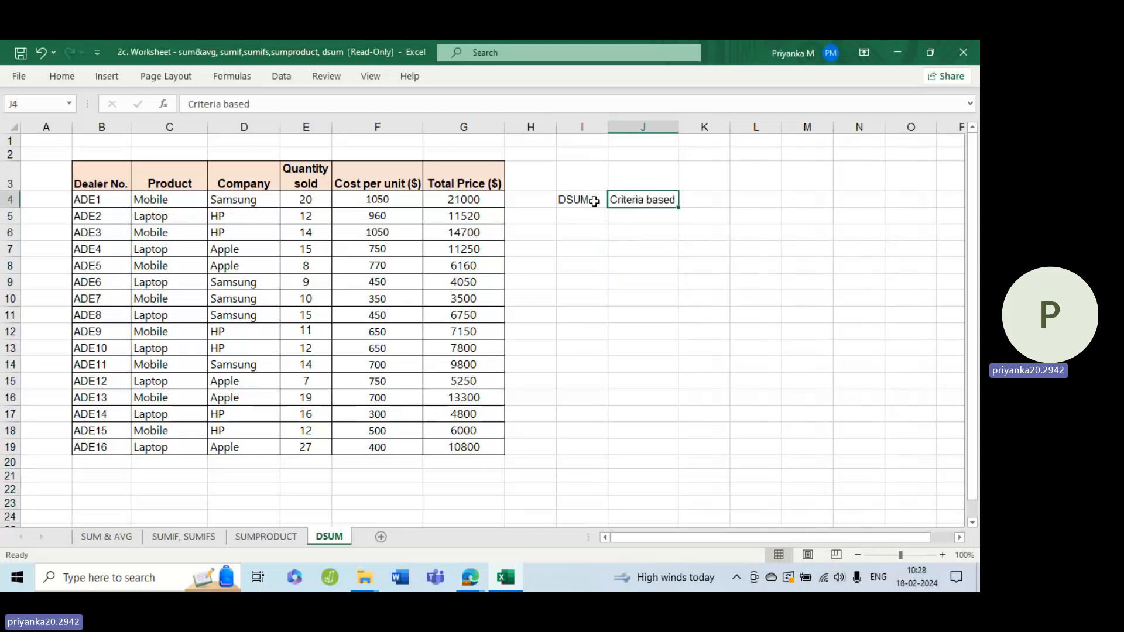
pyautogui.moveTo(594, 201); pyautogui.dragTo(638, 202)
pyautogui.press('Delete')
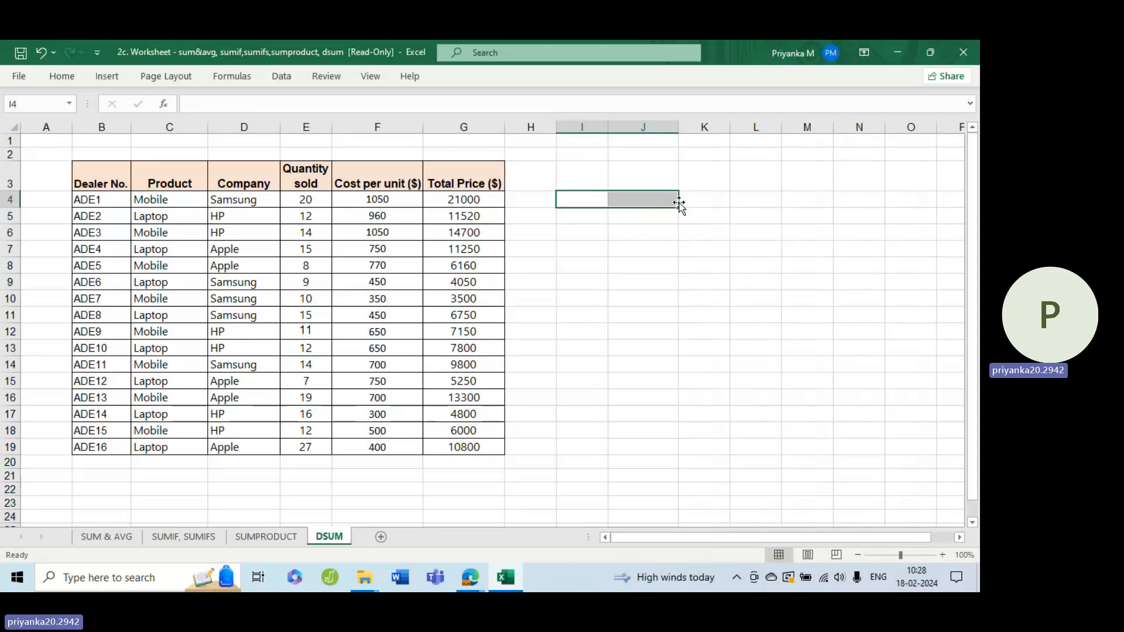
pyautogui.moveTo(677, 128); pyautogui.dragTo(665, 131)
pyautogui.click(684, 233)
pyautogui.click(575, 220)
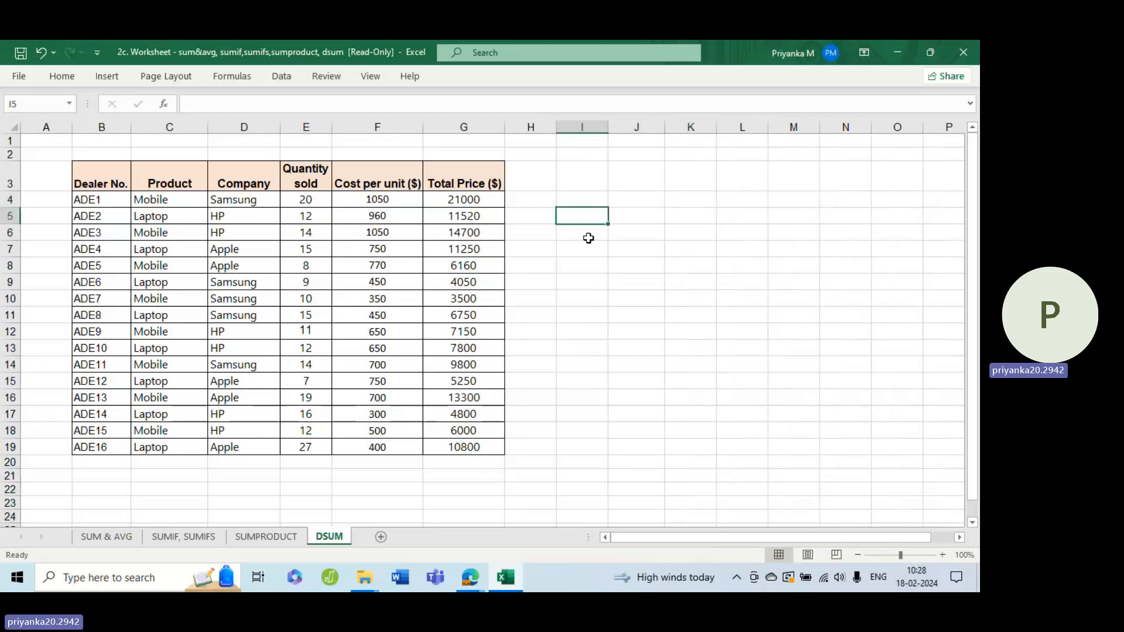
# Step: Copy the Product header and the Mobile entry from C3:C4 into I4:I5 as a criteria block
pyautogui.click(943, 553)
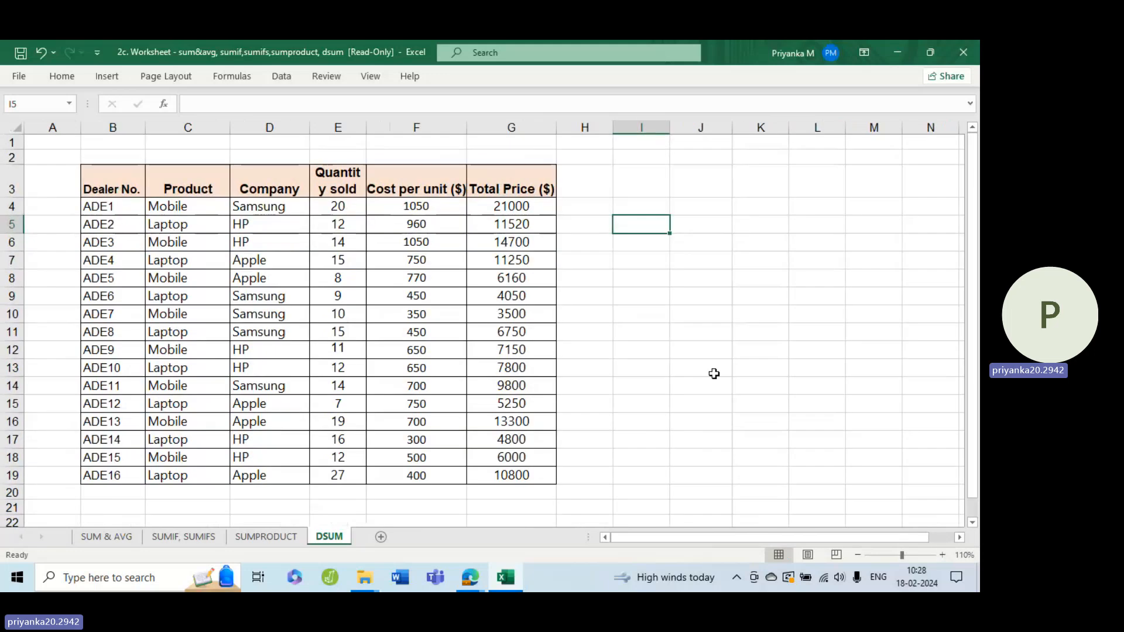
pyautogui.click(637, 210)
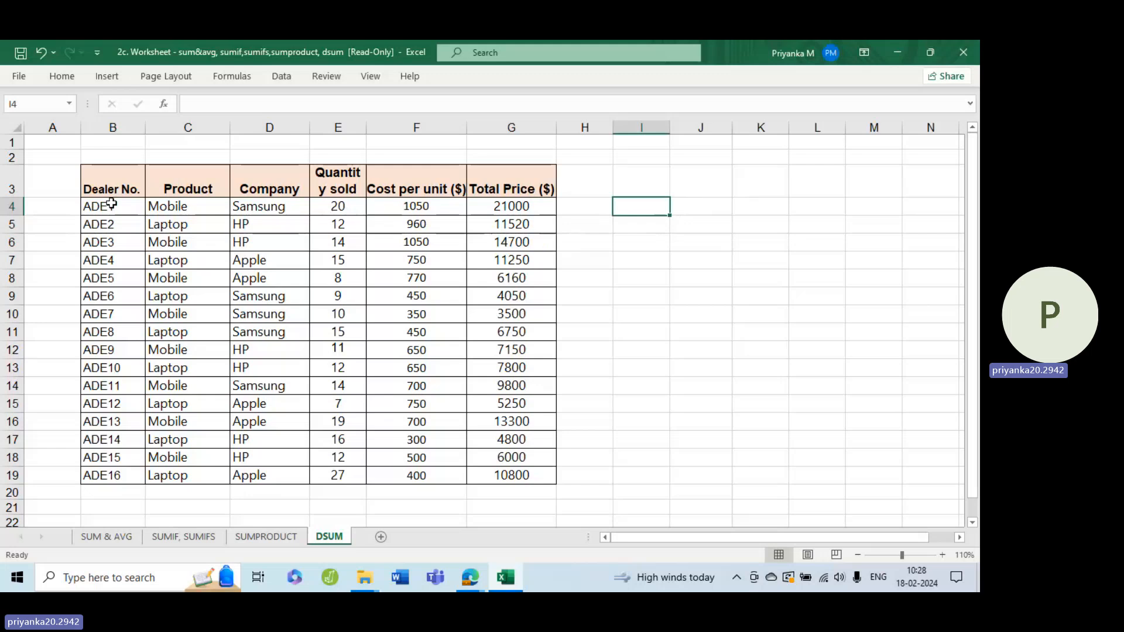
pyautogui.click(648, 233)
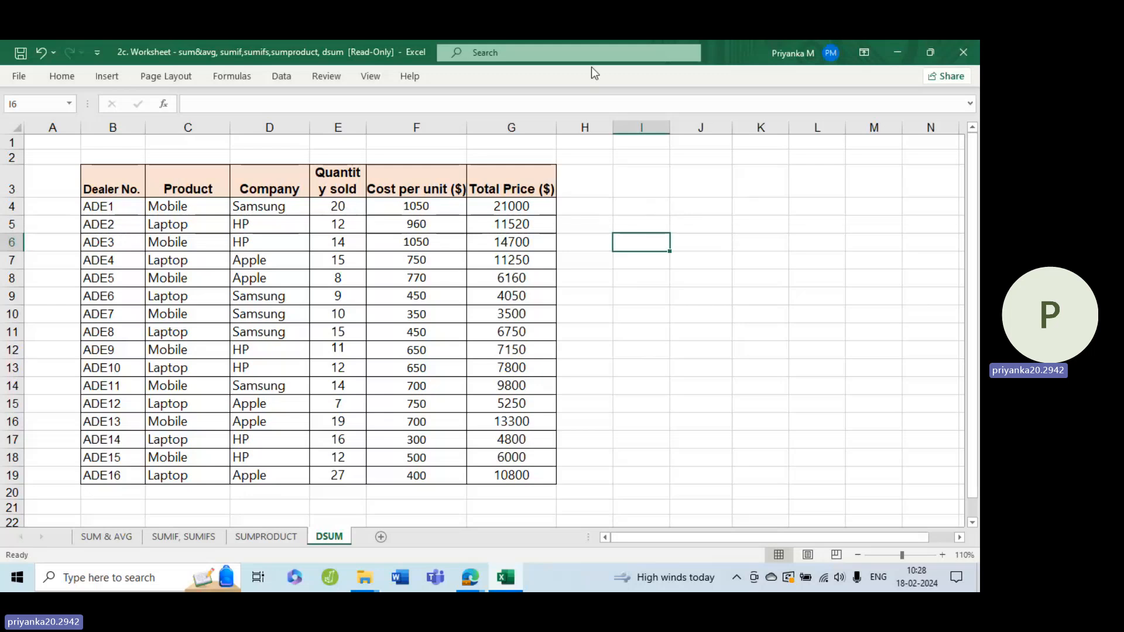
pyautogui.click(179, 185)
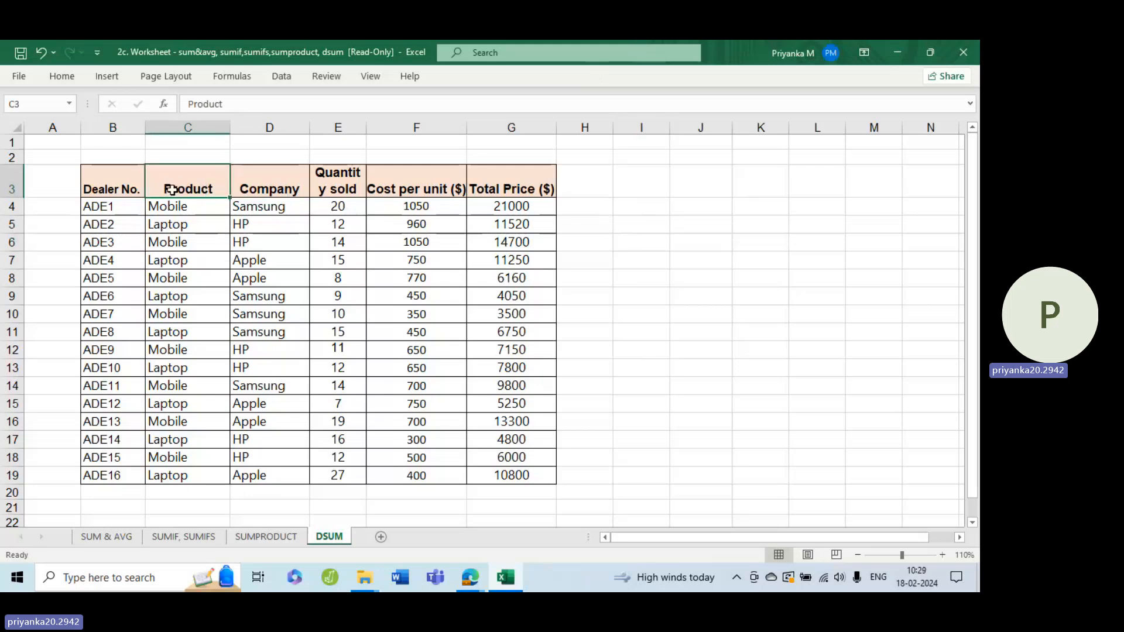
pyautogui.moveTo(171, 189); pyautogui.dragTo(169, 209)
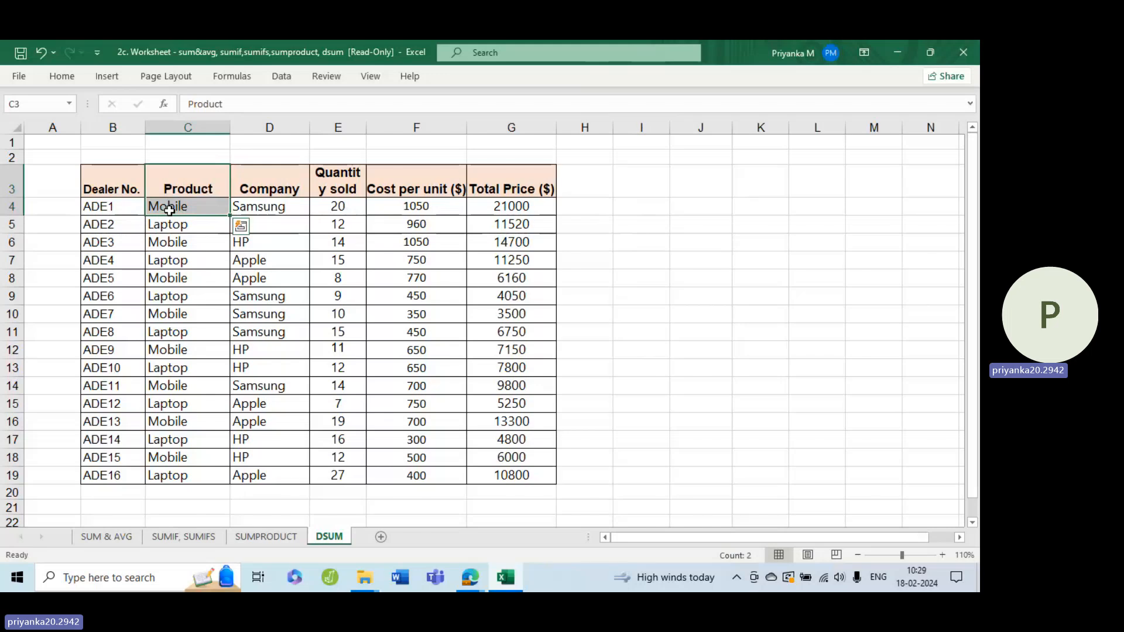
pyautogui.hotkey('ctrl', 'c')
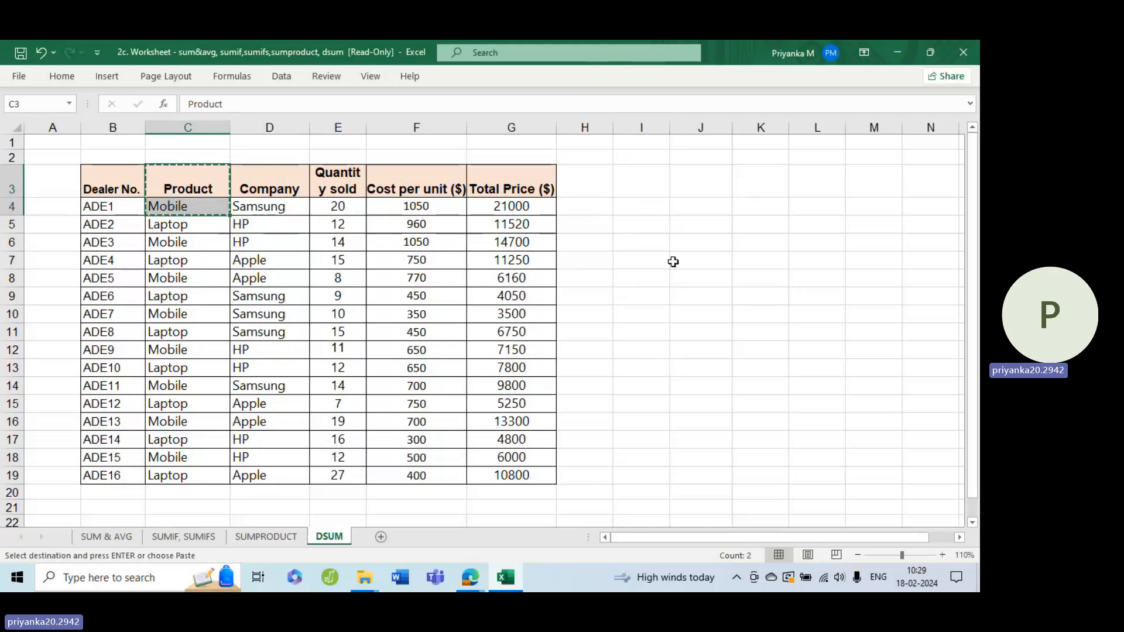
pyautogui.click(648, 209)
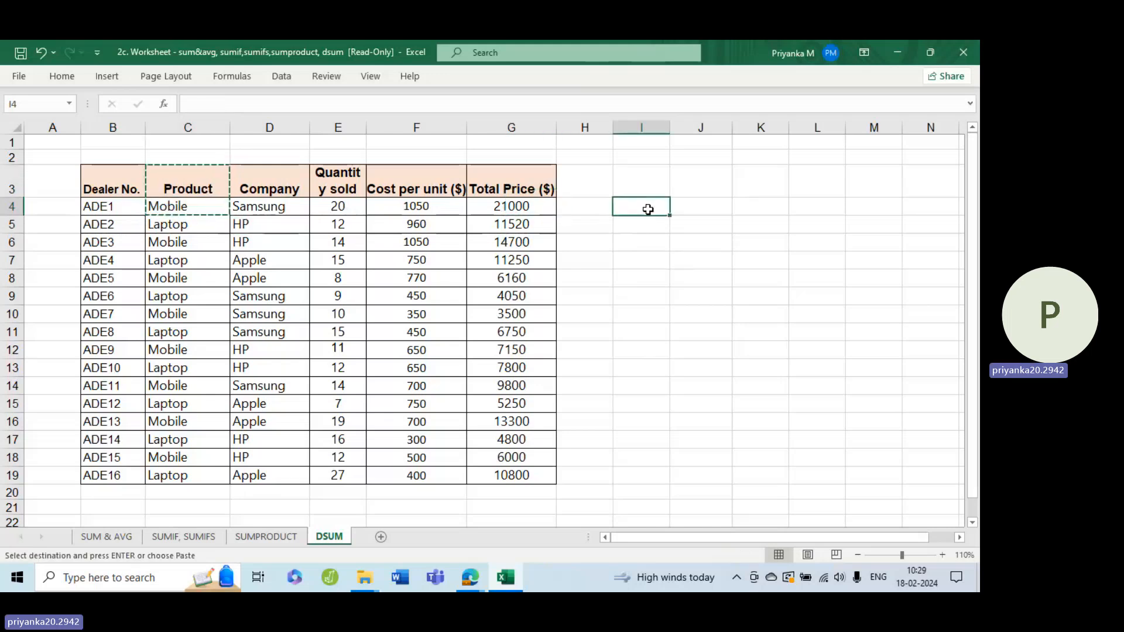
pyautogui.hotkey('ctrl', 'v')
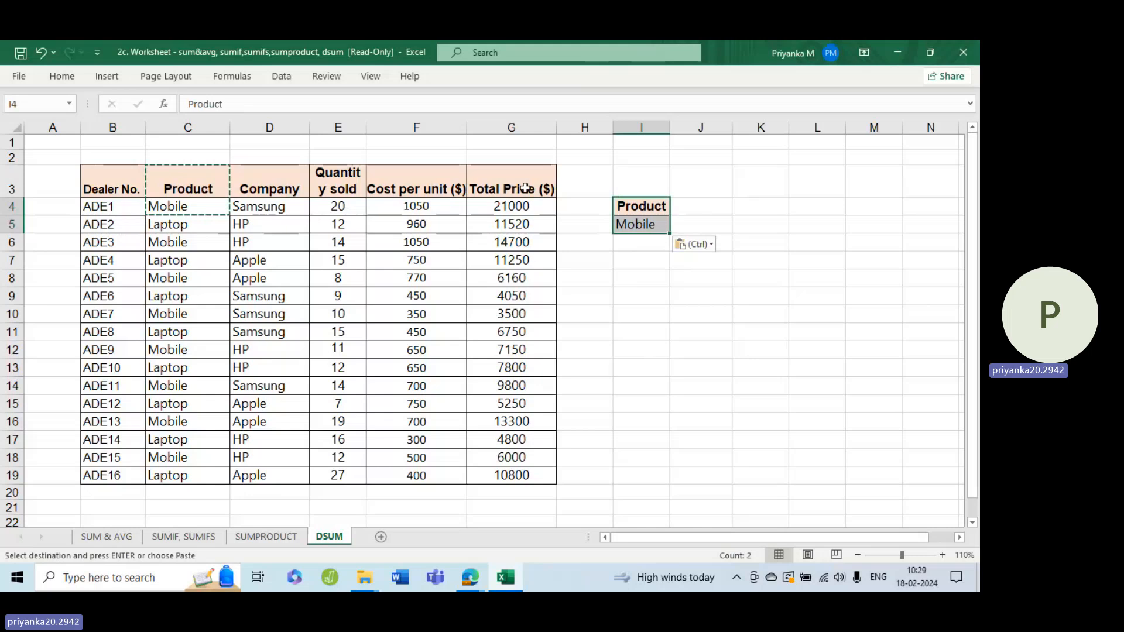
# Step: Copy the Total Price ($) header and its first value from G3:G4 into J4:J5 and widen column J to fit
pyautogui.moveTo(525, 189); pyautogui.dragTo(523, 208)
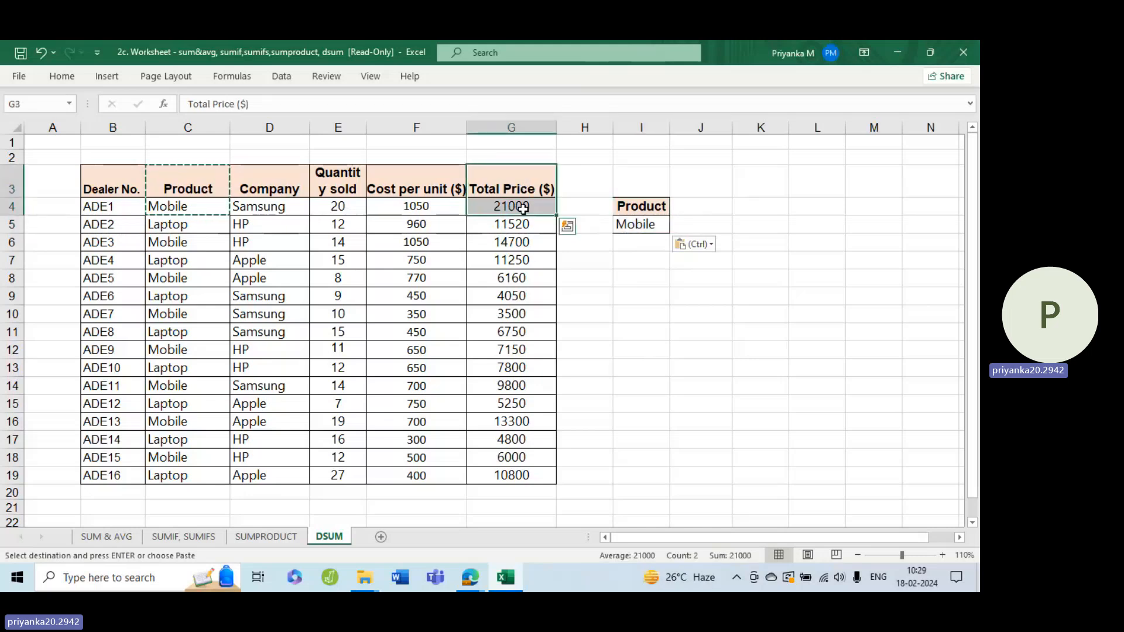
pyautogui.hotkey('ctrl', 'c')
pyautogui.moveTo(692, 208); pyautogui.dragTo(689, 236)
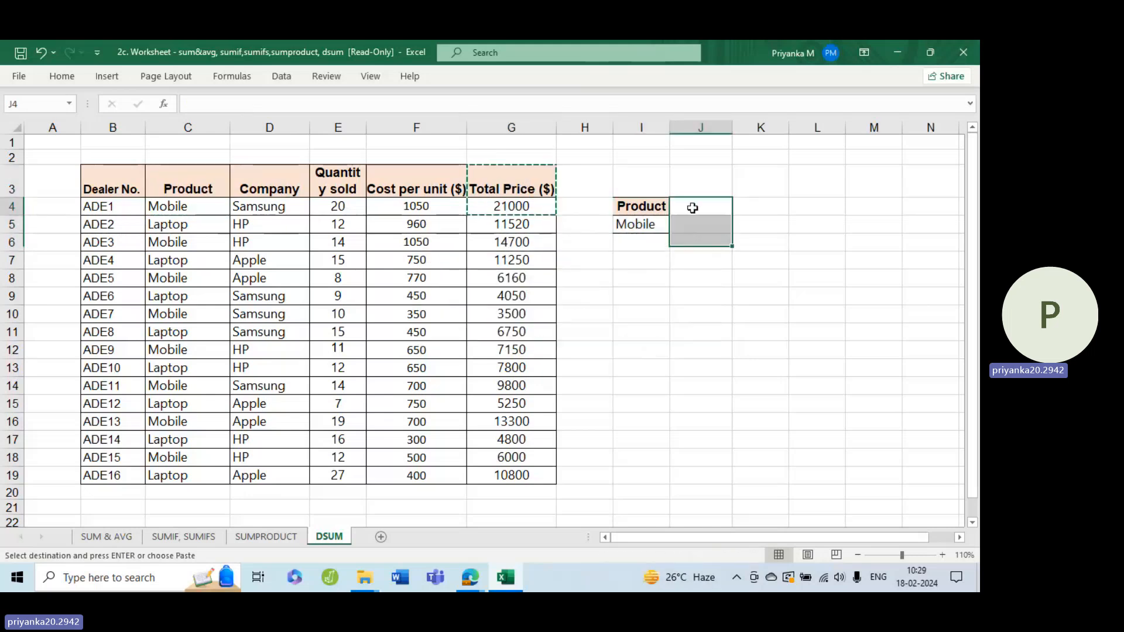
pyautogui.hotkey('ctrl', 'v')
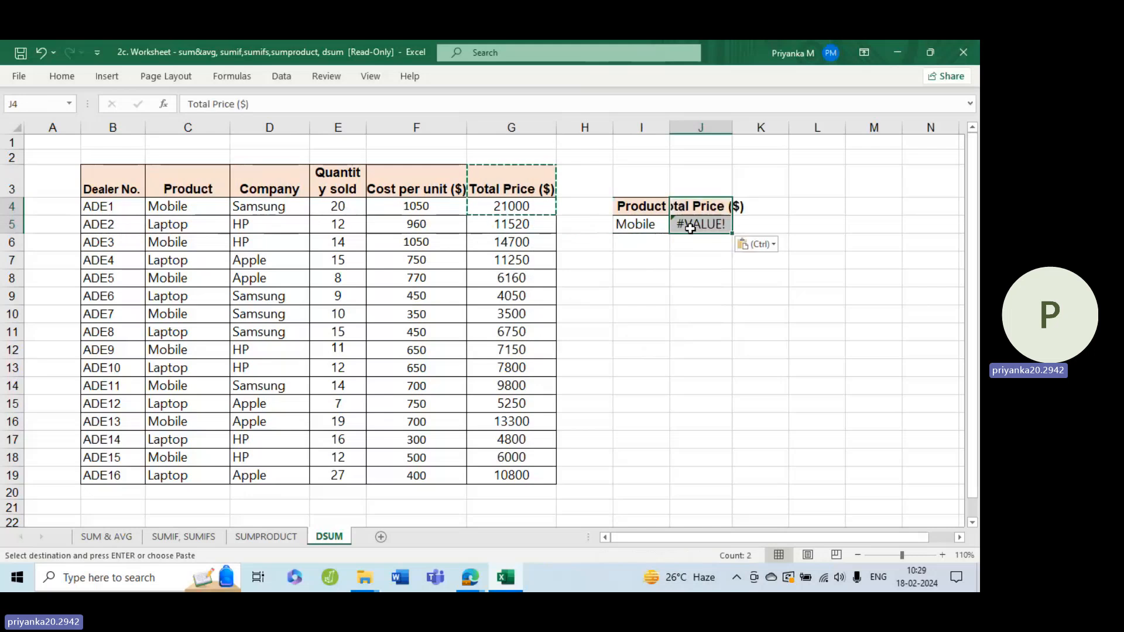
pyautogui.moveTo(732, 128); pyautogui.dragTo(763, 128)
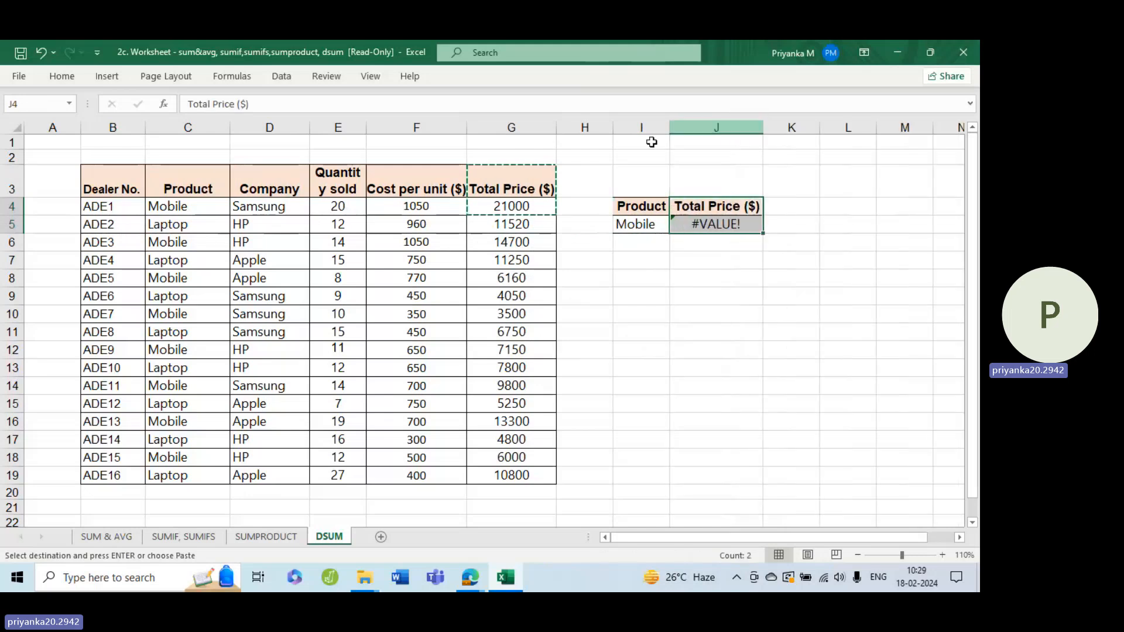
# Step: Clear the pasted formula from J5, keeping the Total Price ($) header above it
pyautogui.click(702, 231)
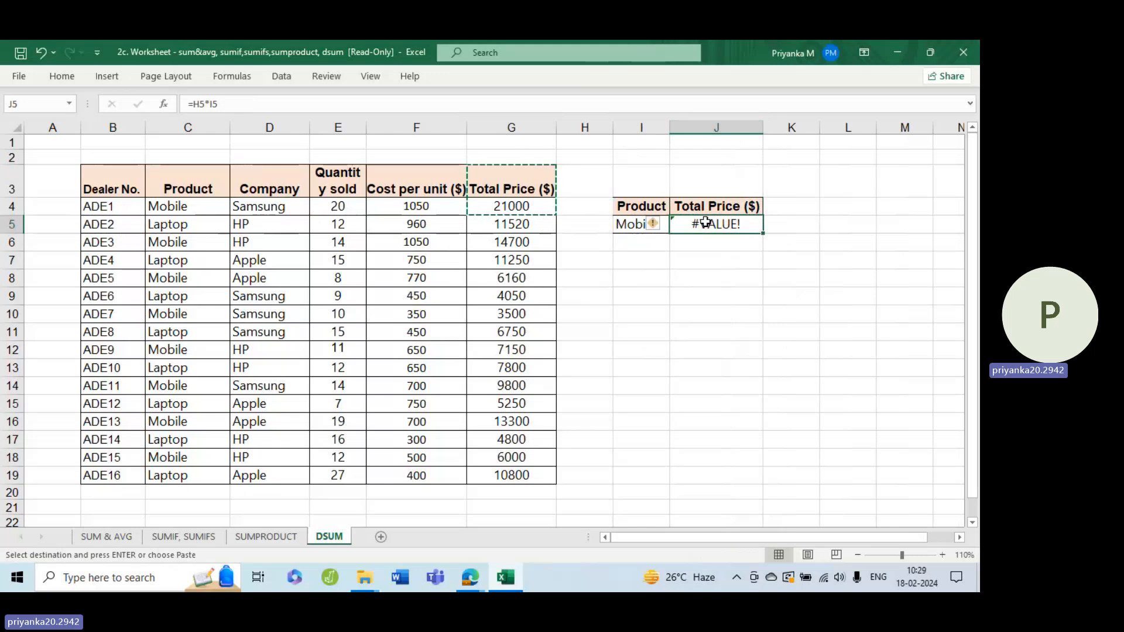
pyautogui.press('Delete')
pyautogui.click(726, 258)
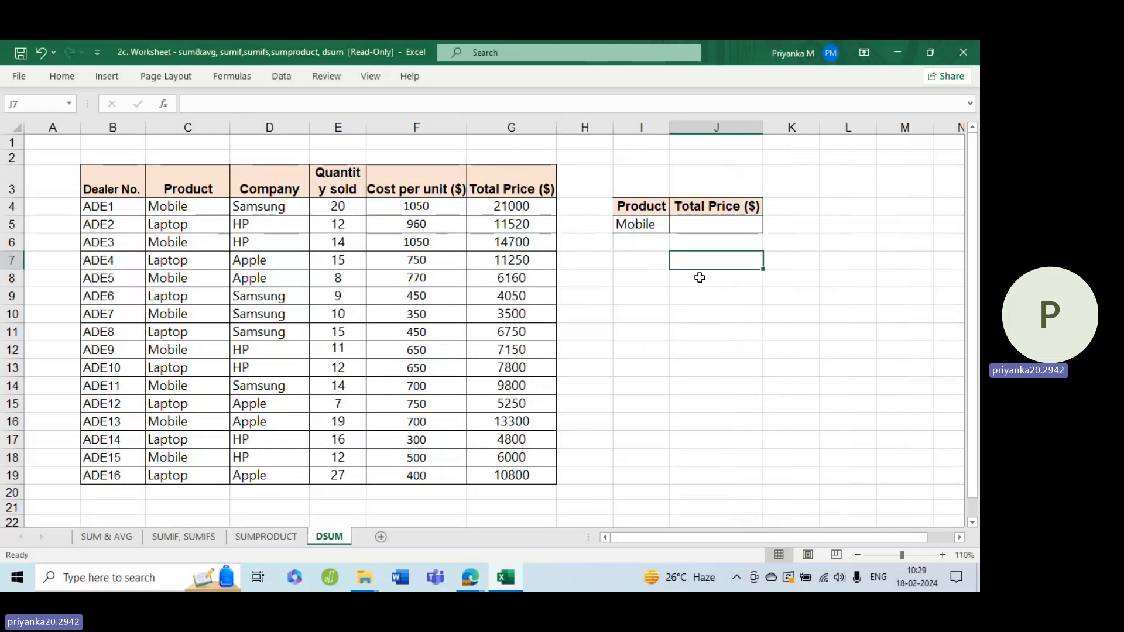
pyautogui.click(702, 228)
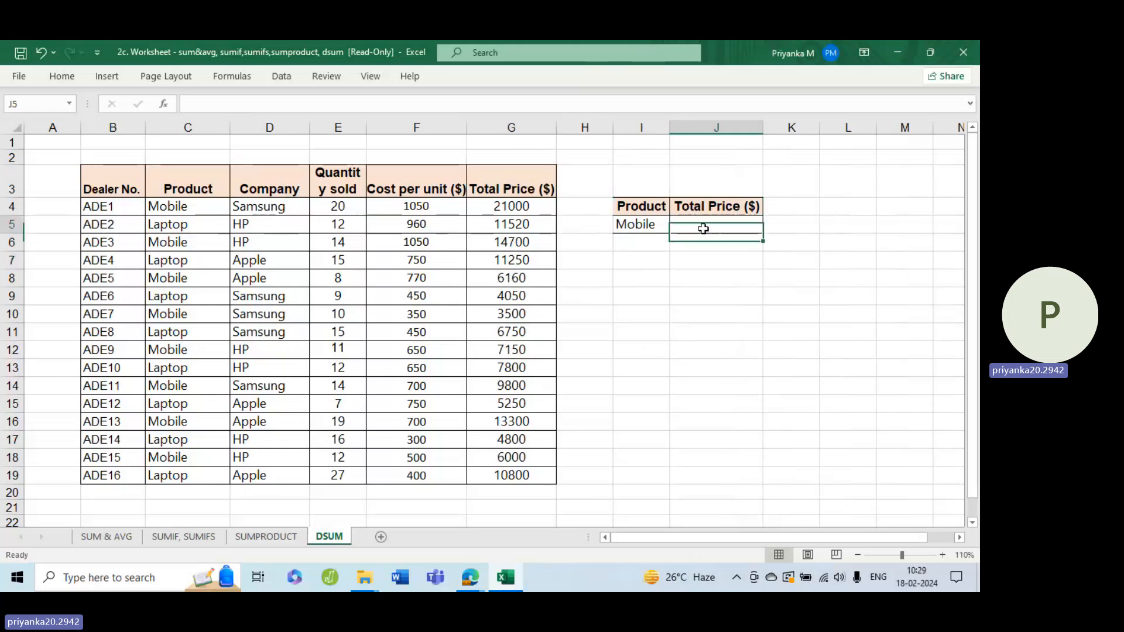
pyautogui.click(655, 206)
pyautogui.click(648, 226)
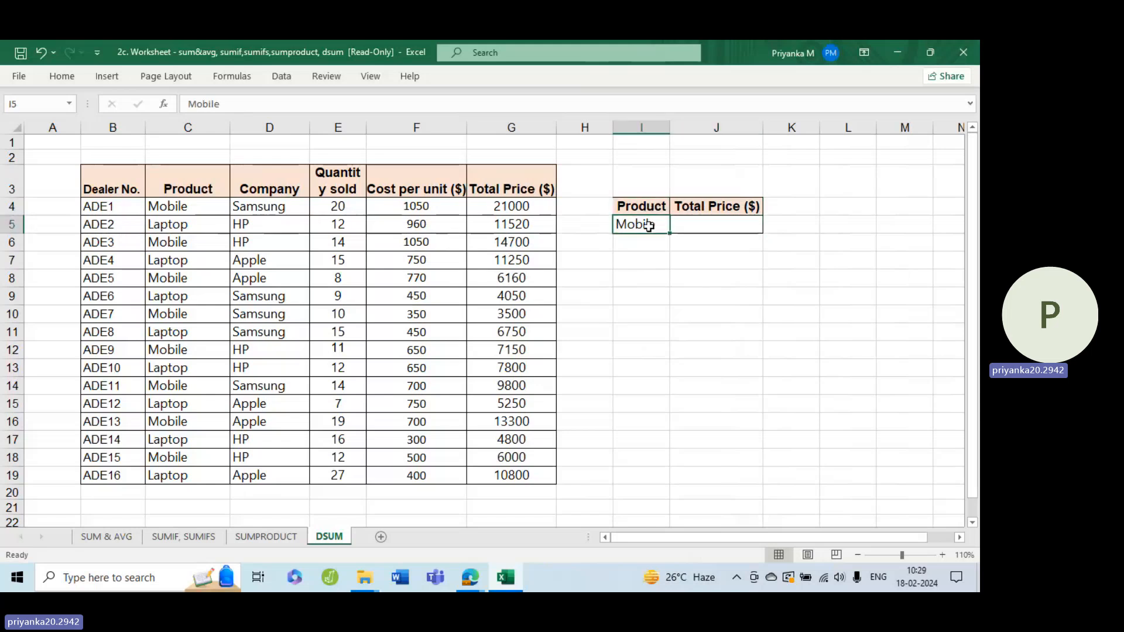
pyautogui.click(703, 226)
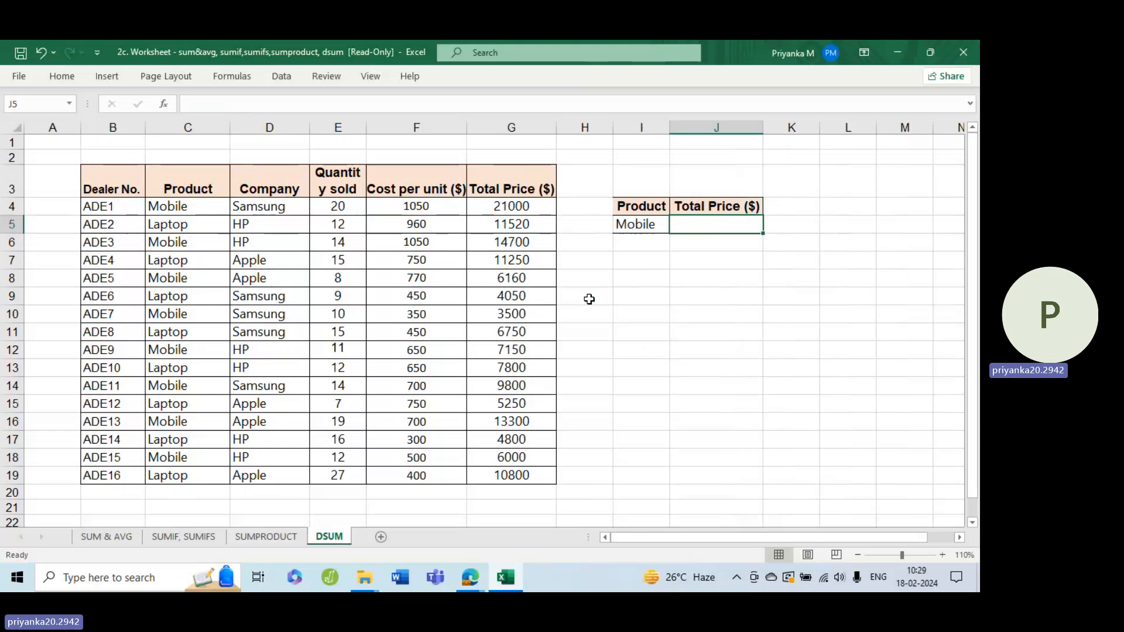
pyautogui.click(646, 229)
# Step: Start a DSUM formula in J5 with the whole dealer table including headers, B3:G19, as the database
pyautogui.click(724, 233)
pyautogui.write('=')
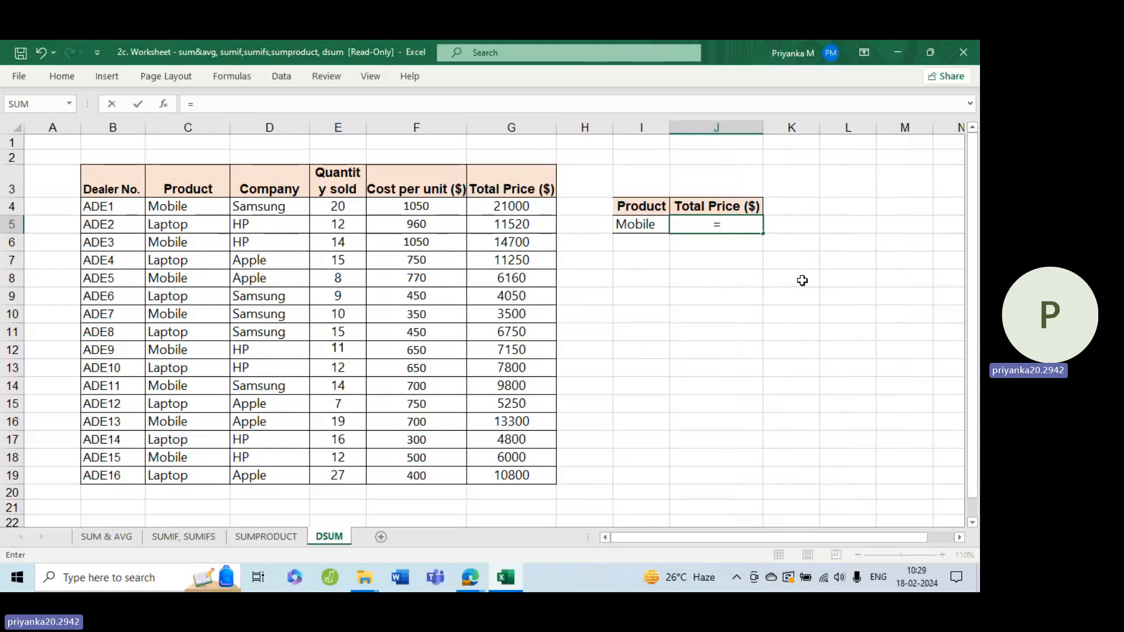
pyautogui.write('d')
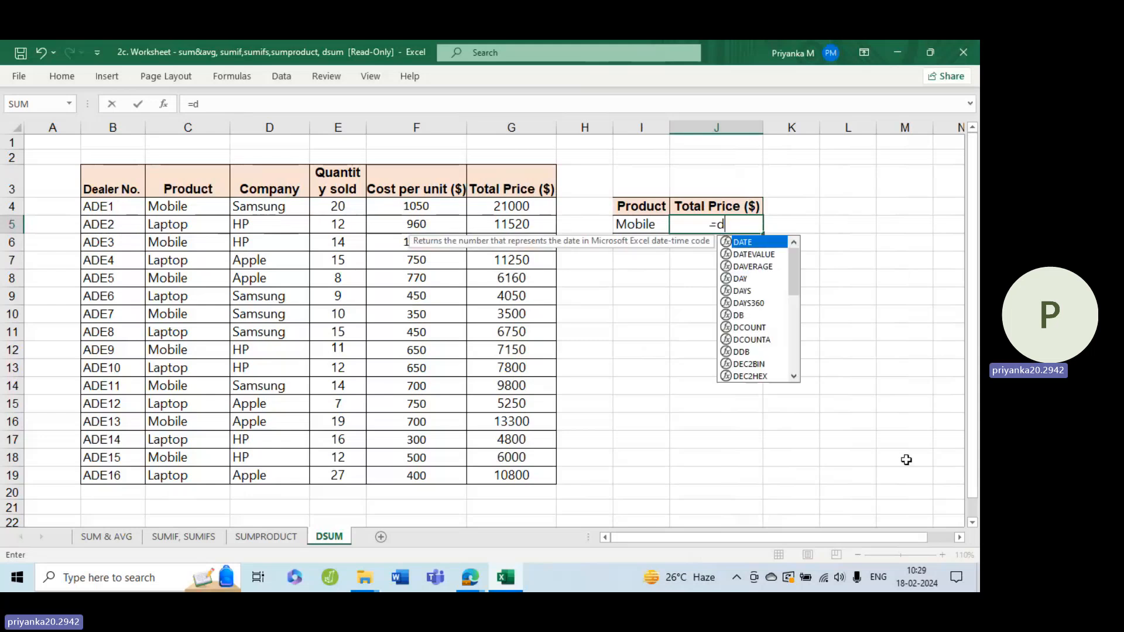
pyautogui.write('su')
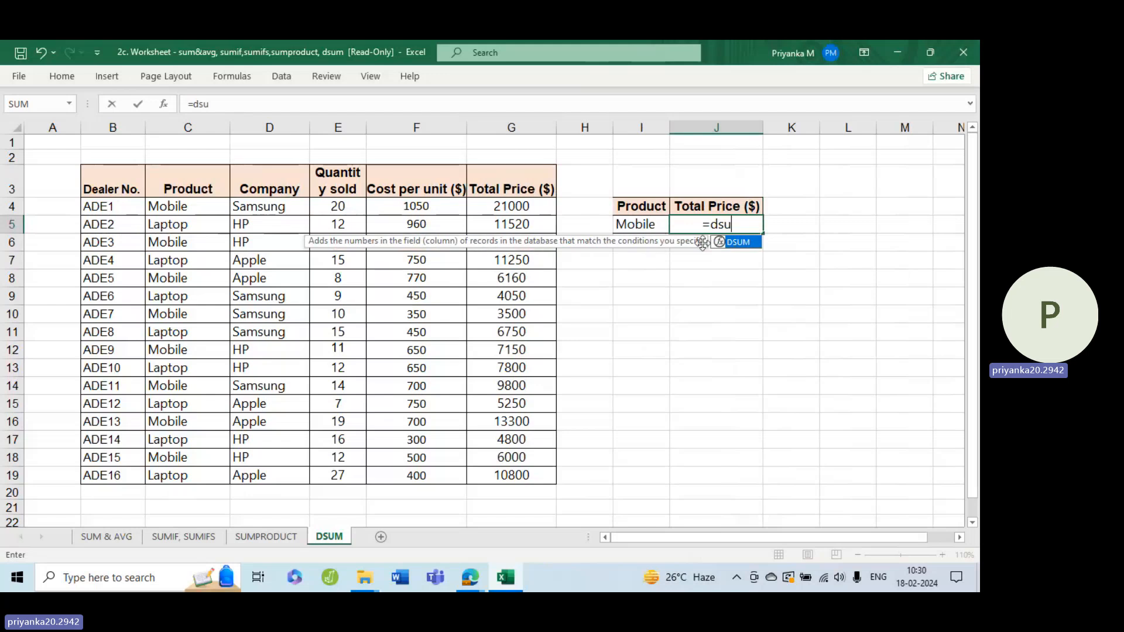
pyautogui.write('m')
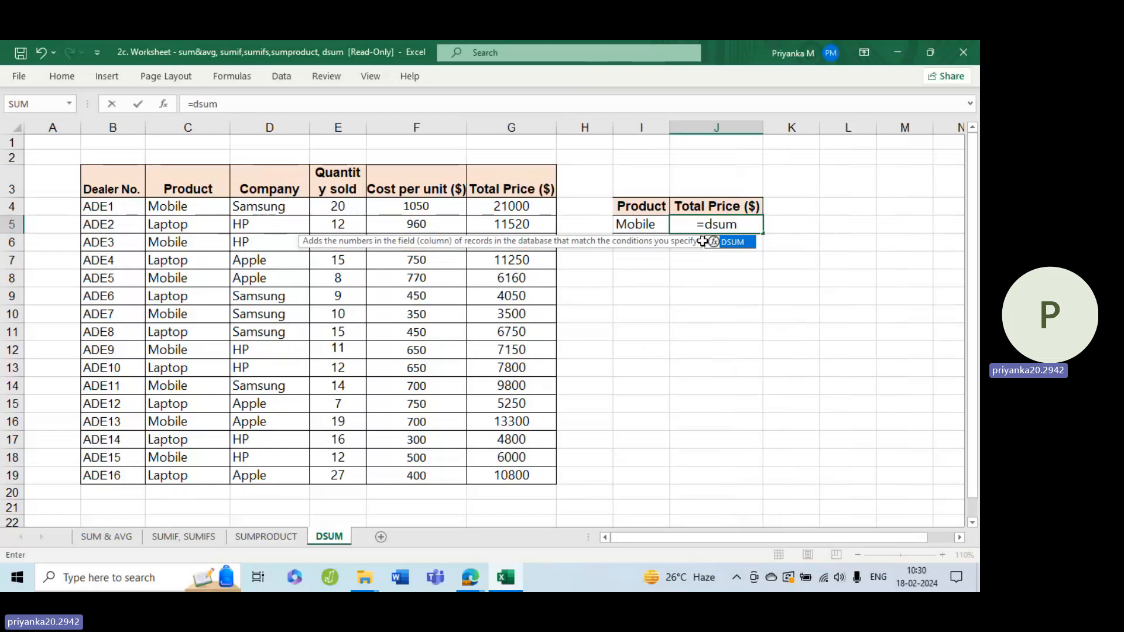
pyautogui.doubleClick(710, 242)
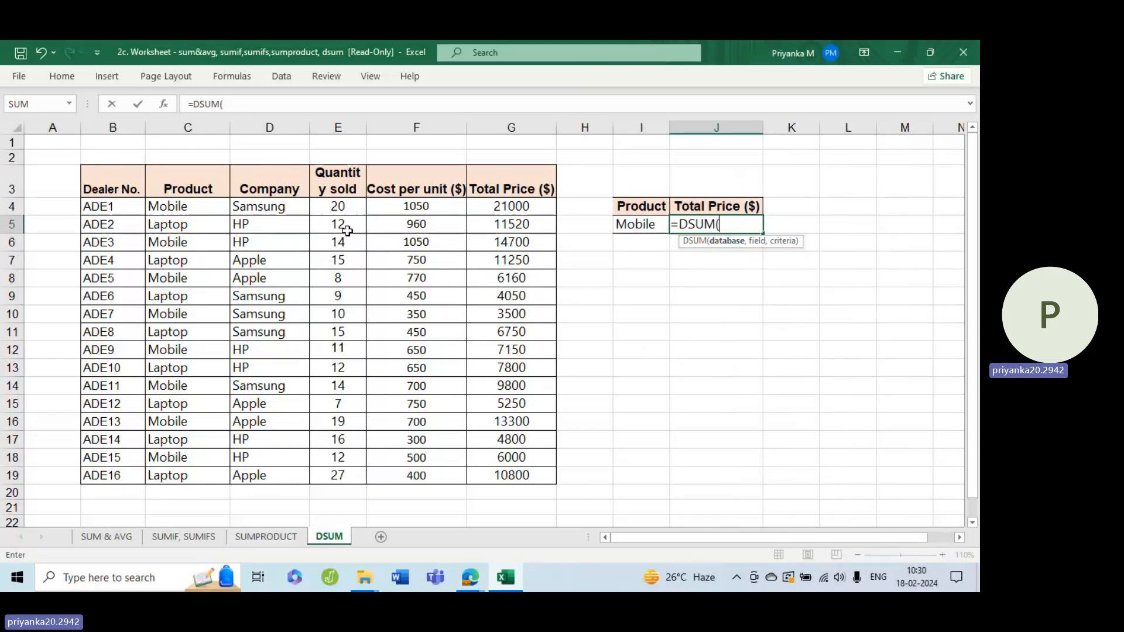
pyautogui.moveTo(123, 189); pyautogui.dragTo(502, 474)
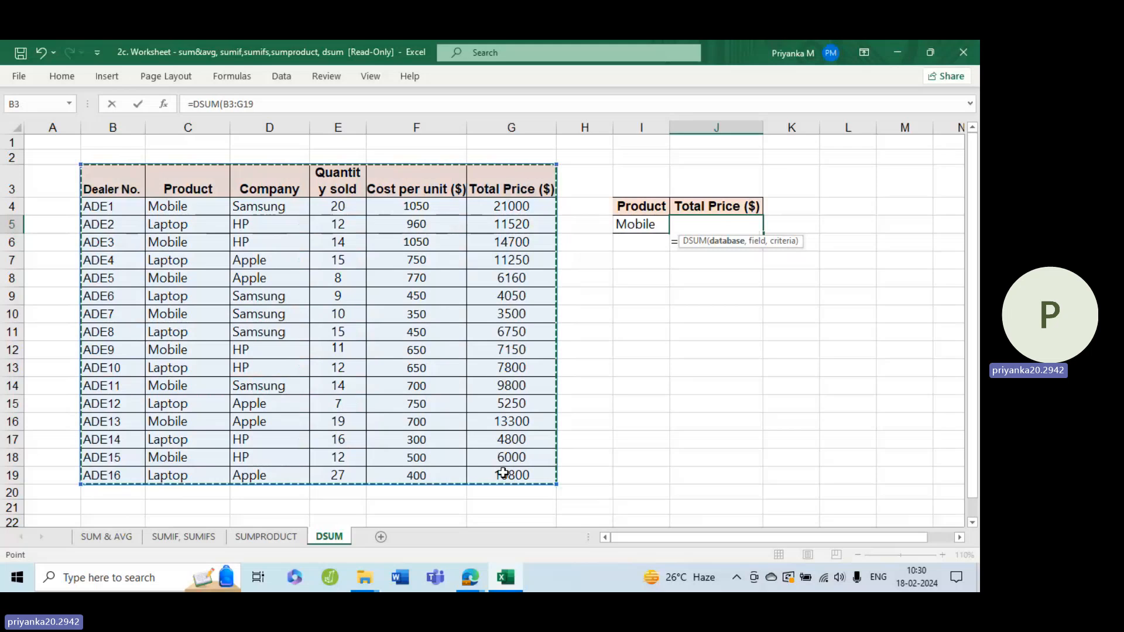
pyautogui.write(',')
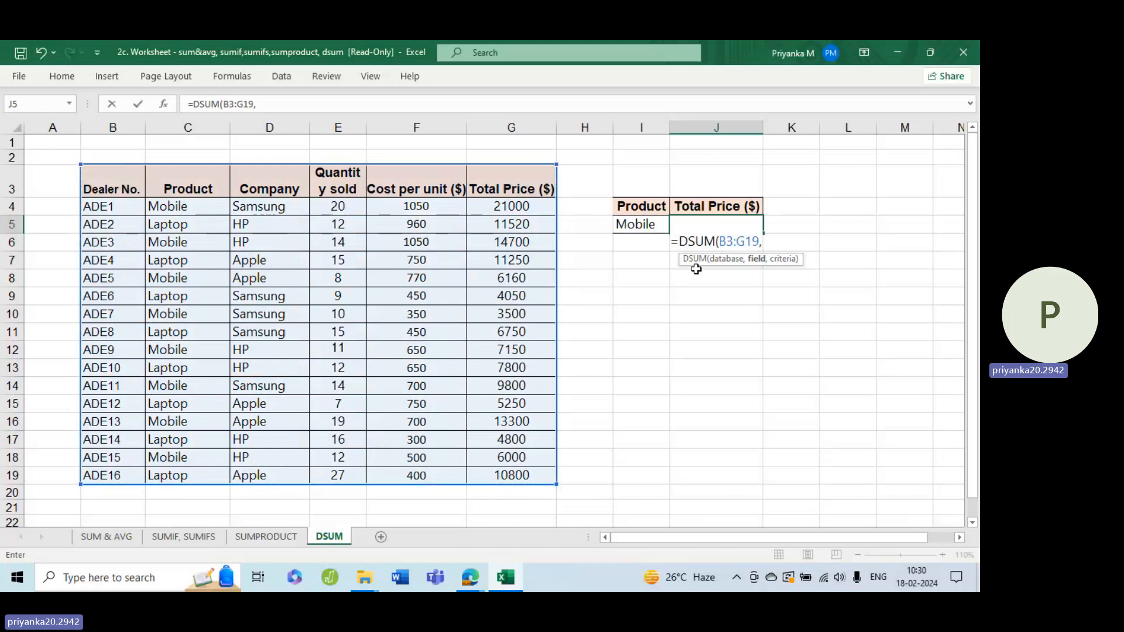
# Step: Complete the DSUM formula with the Total Price ($) header J4 as the field and I4:I5 as the criteria
pyautogui.click(693, 205)
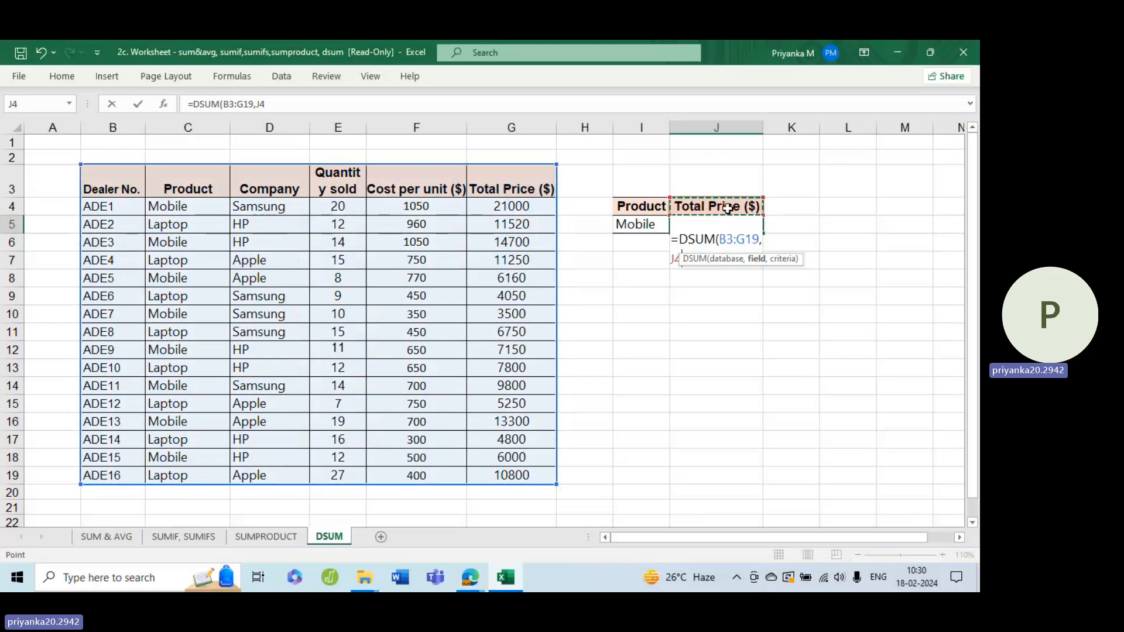
pyautogui.write(',')
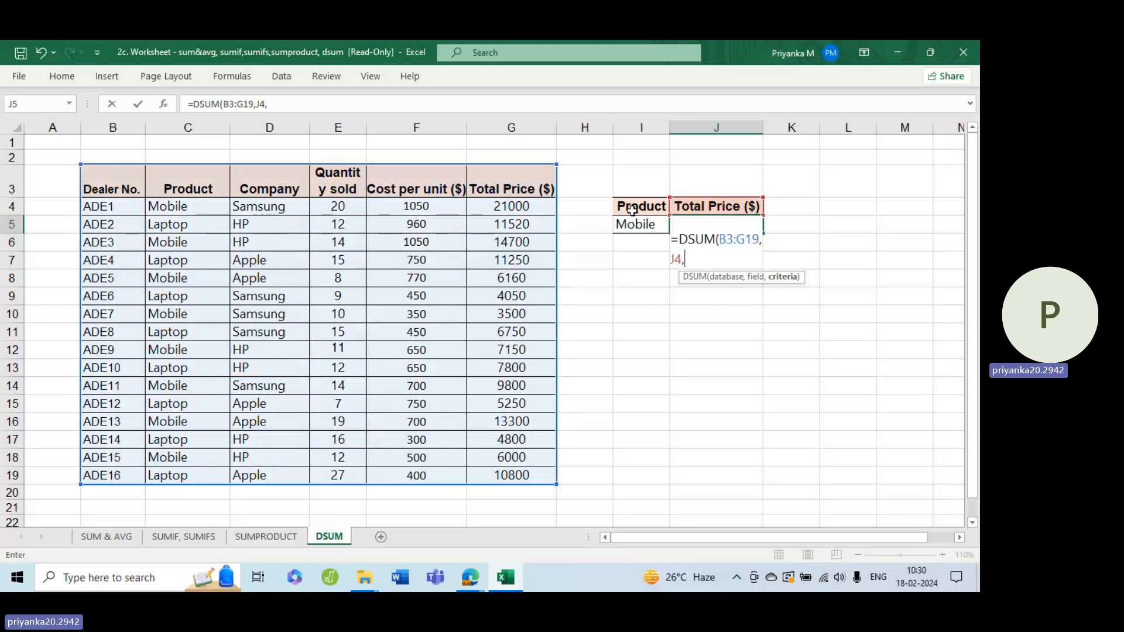
pyautogui.moveTo(644, 212); pyautogui.dragTo(639, 235)
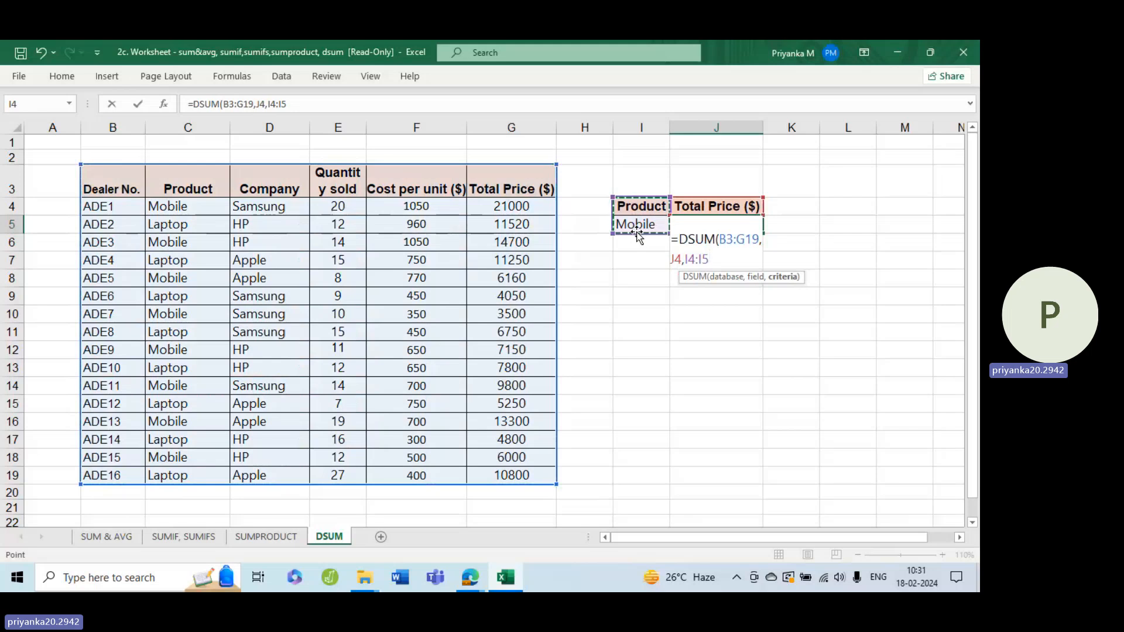
pyautogui.write(')')
pyautogui.press('Return')
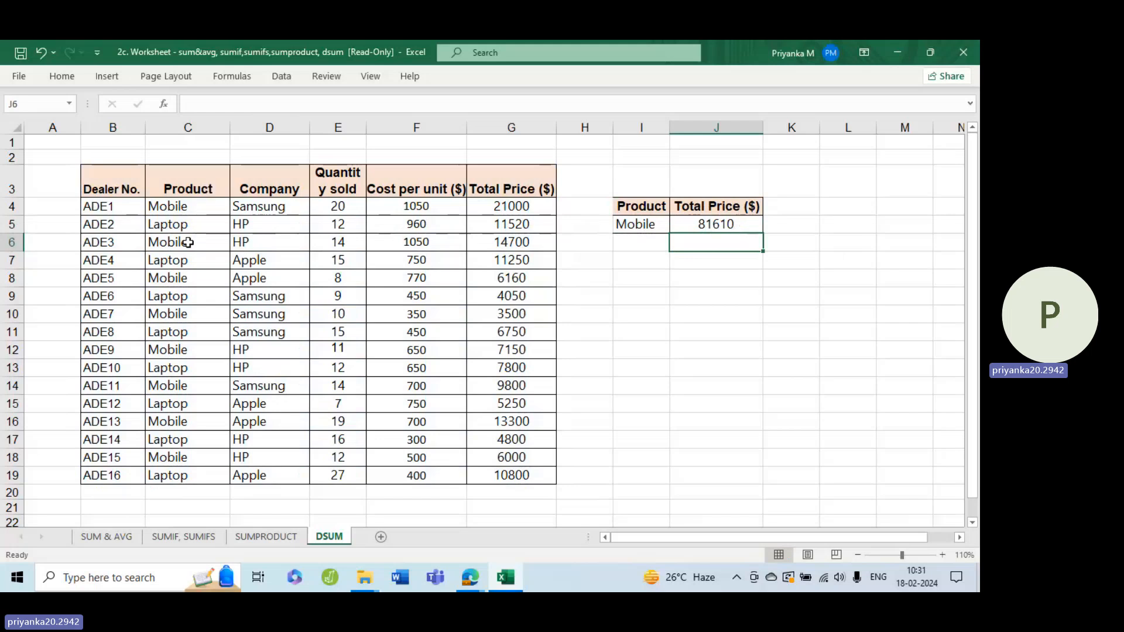
# Step: Select all the Mobile entries in the Product column together to identify the records matching the criteria
pyautogui.click(188, 207)
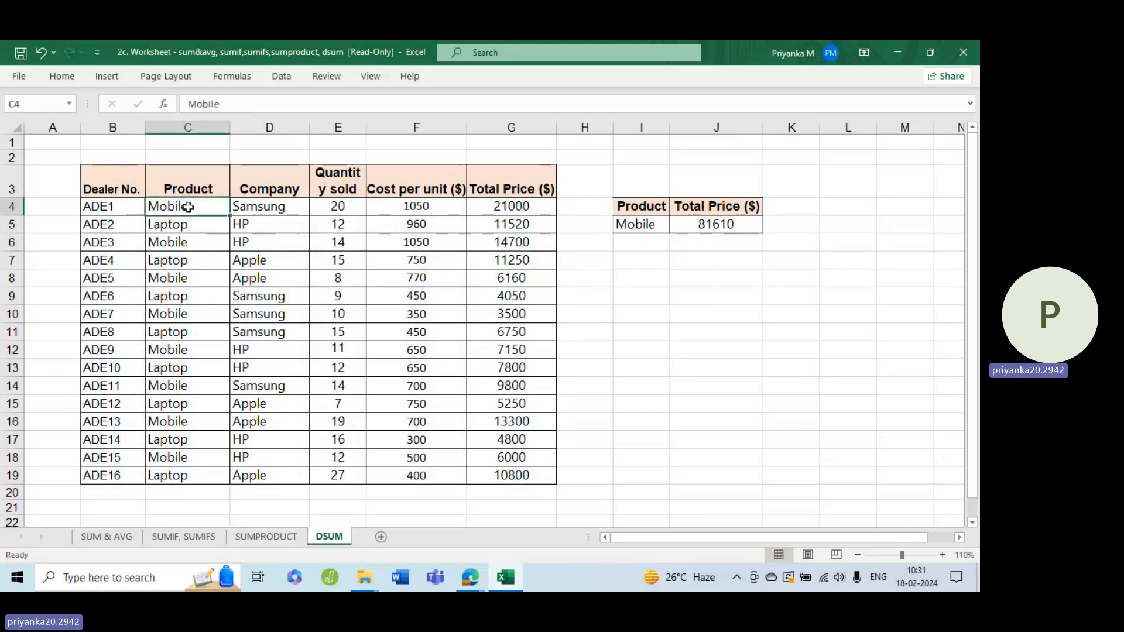
pyautogui.keyDown('ctrl'); pyautogui.click(188, 241); pyautogui.keyUp('ctrl')
pyautogui.keyDown('ctrl'); pyautogui.click(183, 278); pyautogui.keyUp('ctrl')
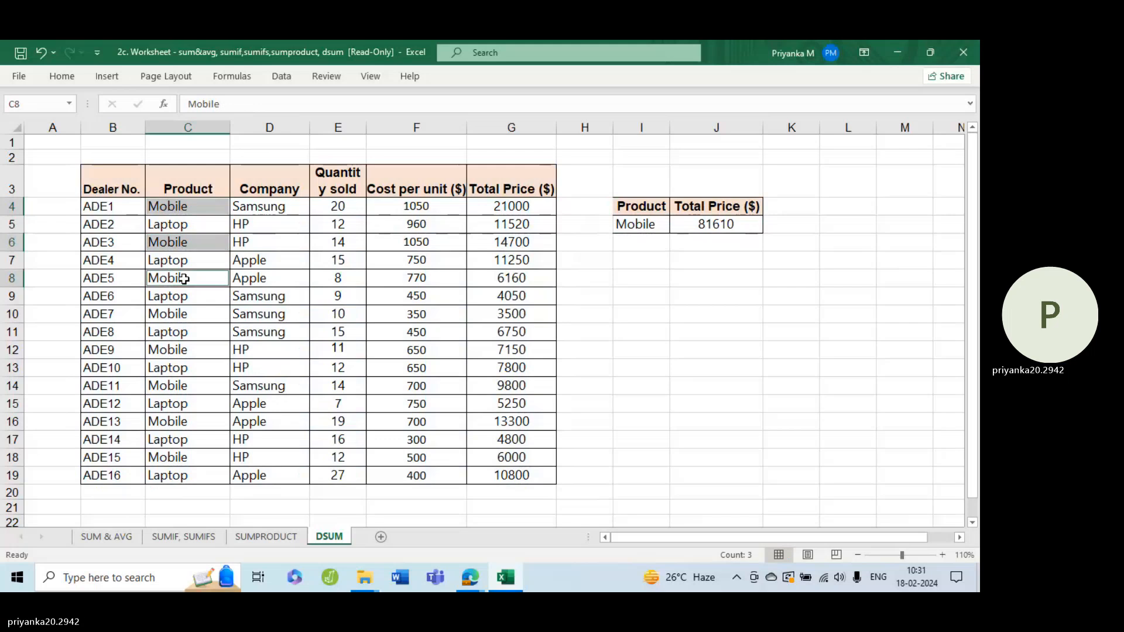
pyautogui.keyDown('ctrl'); pyautogui.click(176, 314); pyautogui.keyUp('ctrl')
pyautogui.keyDown('ctrl'); pyautogui.click(177, 350); pyautogui.keyUp('ctrl')
pyautogui.keyDown('ctrl'); pyautogui.click(175, 387); pyautogui.keyUp('ctrl')
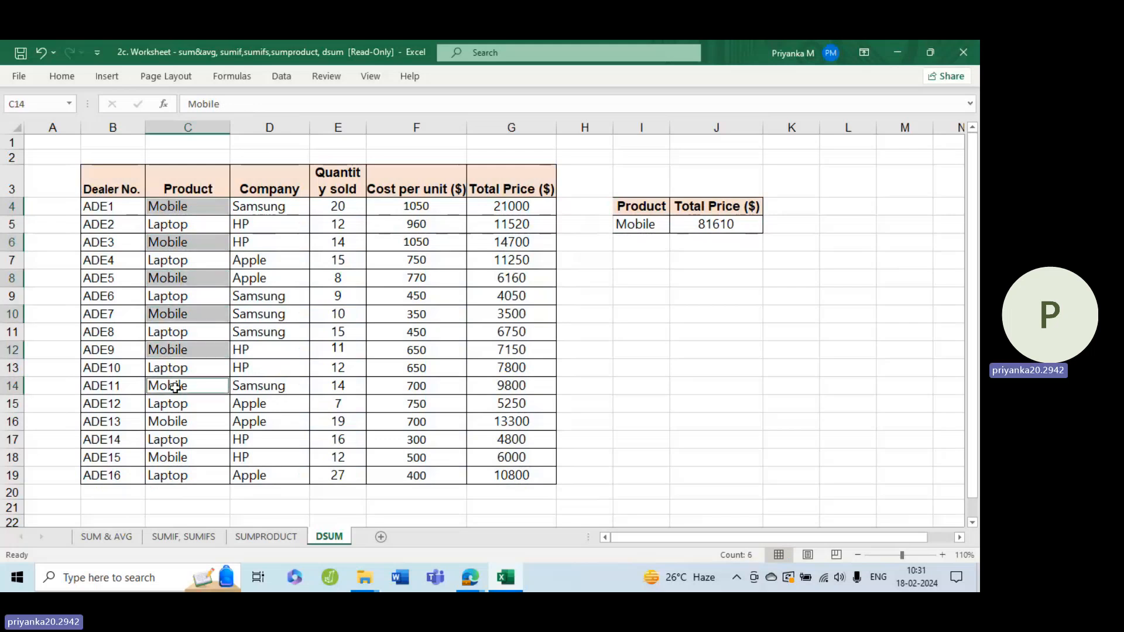
pyautogui.keyDown('ctrl'); pyautogui.click(171, 422); pyautogui.keyUp('ctrl')
pyautogui.keyDown('ctrl'); pyautogui.click(178, 463); pyautogui.keyUp('ctrl')
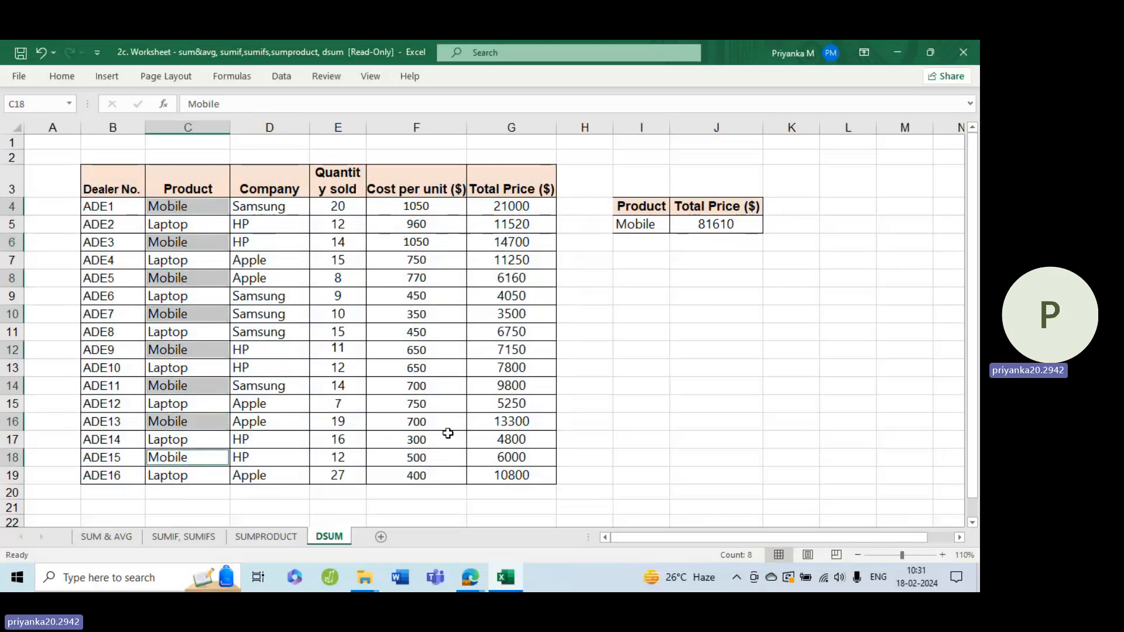
# Step: Try to add the Total Price ($) values of the Mobile rows to the selection, working upward from G18
pyautogui.keyDown('ctrl'); pyautogui.click(525, 461); pyautogui.keyUp('ctrl')
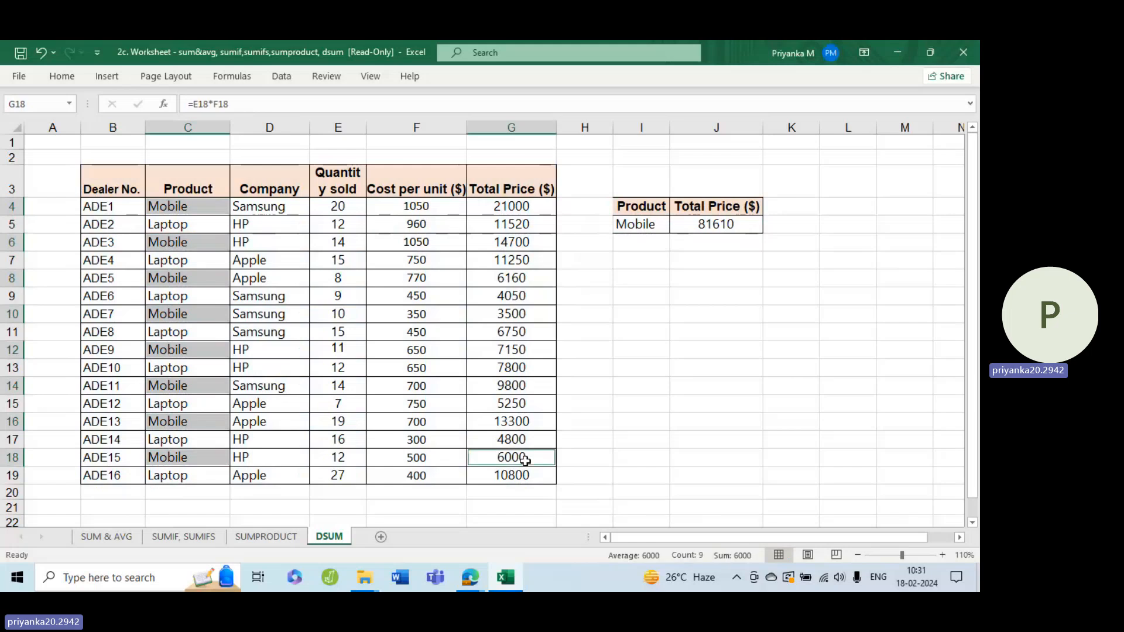
pyautogui.keyDown('ctrl'); pyautogui.click(523, 420); pyautogui.keyUp('ctrl')
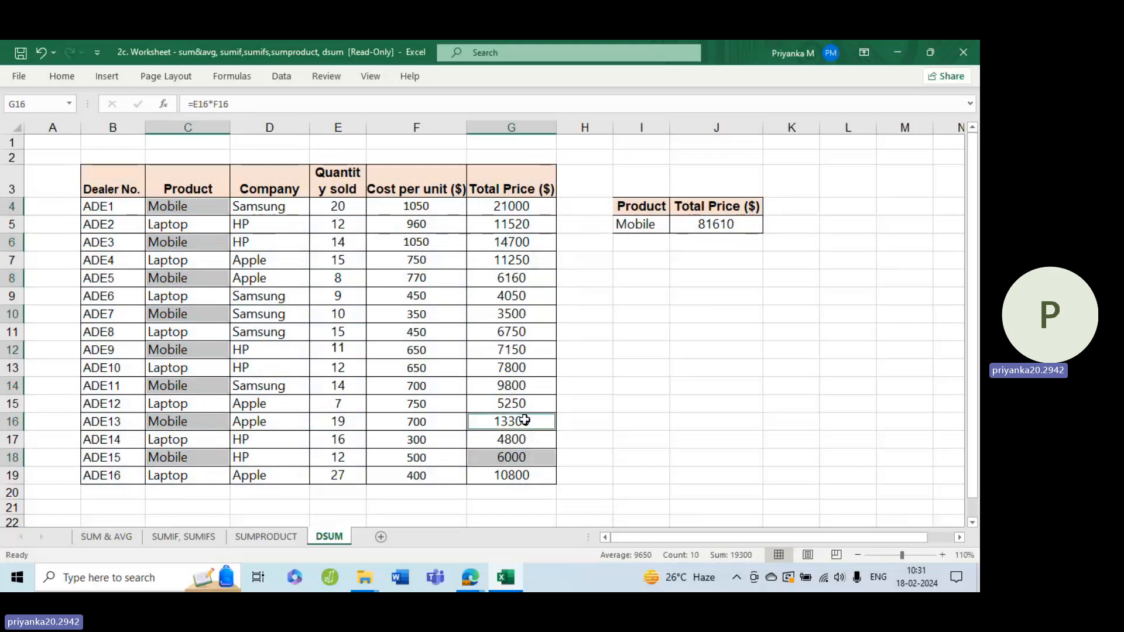
pyautogui.keyDown('ctrl'); pyautogui.click(519, 385); pyautogui.keyUp('ctrl')
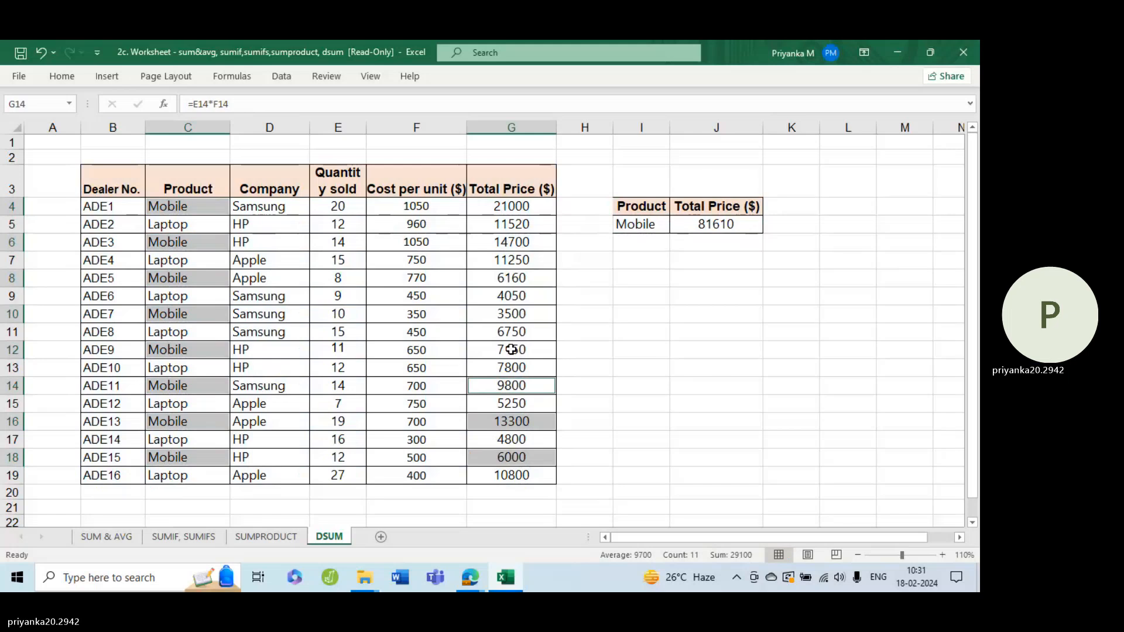
pyautogui.keyDown('ctrl'); pyautogui.click(510, 350); pyautogui.keyUp('ctrl')
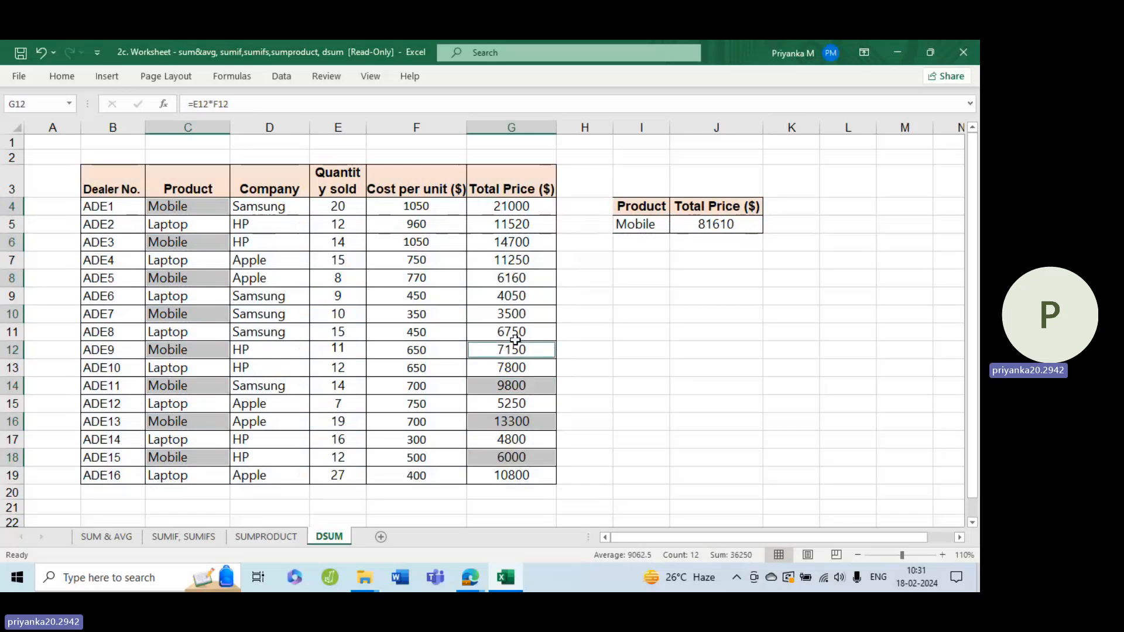
pyautogui.keyDown('ctrl'); pyautogui.click(511, 313); pyautogui.keyUp('ctrl')
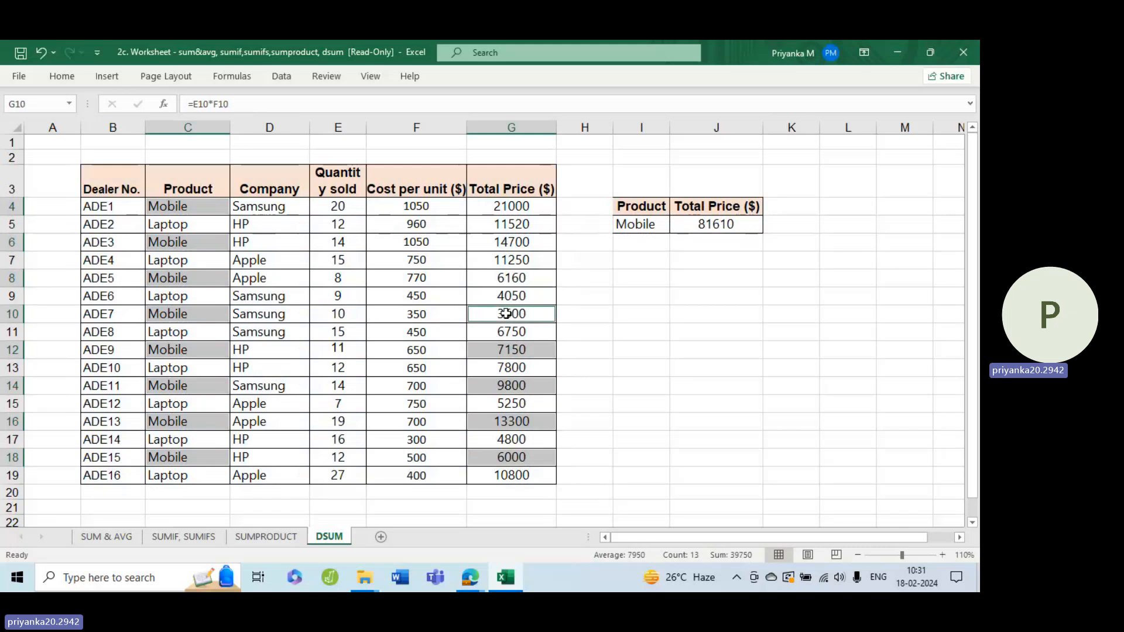
pyautogui.keyDown('ctrl'); pyautogui.click(504, 278); pyautogui.keyUp('ctrl')
pyautogui.keyDown('ctrl'); pyautogui.click(503, 240); pyautogui.keyUp('ctrl')
pyautogui.keyDown('ctrl'); pyautogui.click(518, 220); pyautogui.keyUp('ctrl')
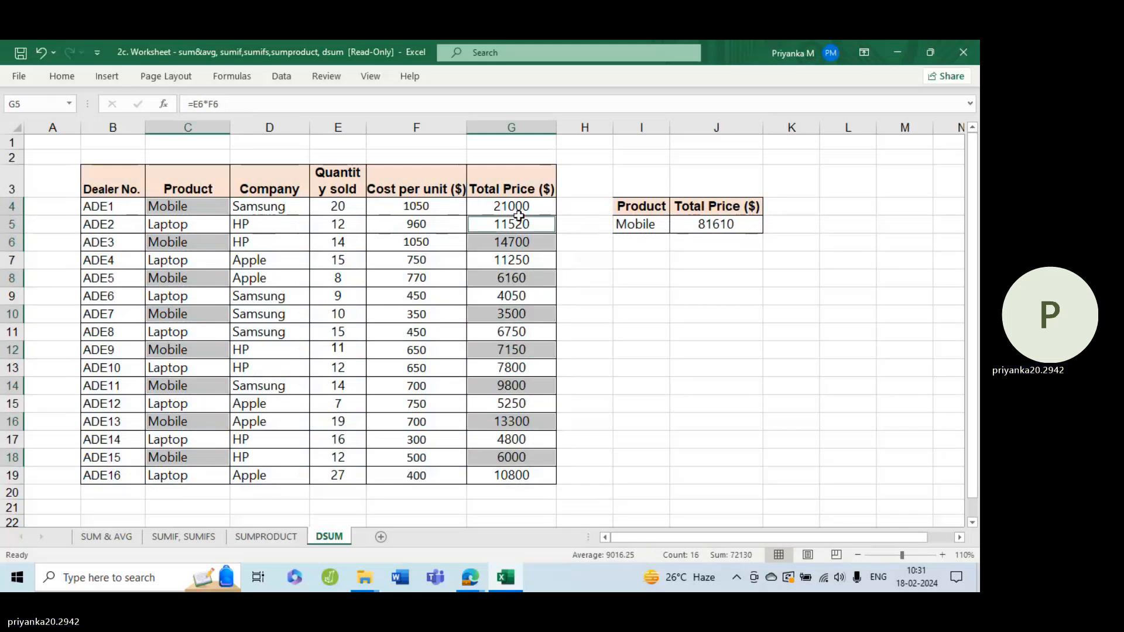
pyautogui.keyDown('ctrl'); pyautogui.click(519, 206); pyautogui.keyUp('ctrl')
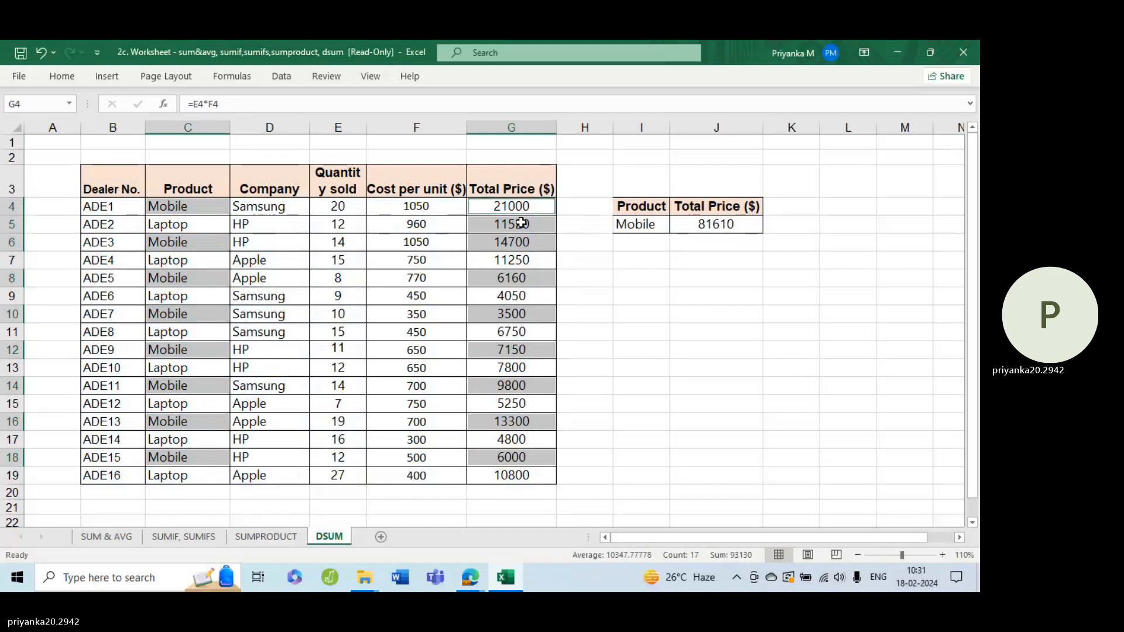
pyautogui.keyDown('ctrl'); pyautogui.click(515, 224); pyautogui.keyUp('ctrl')
pyautogui.keyDown('ctrl'); pyautogui.click(519, 207); pyautogui.keyUp('ctrl')
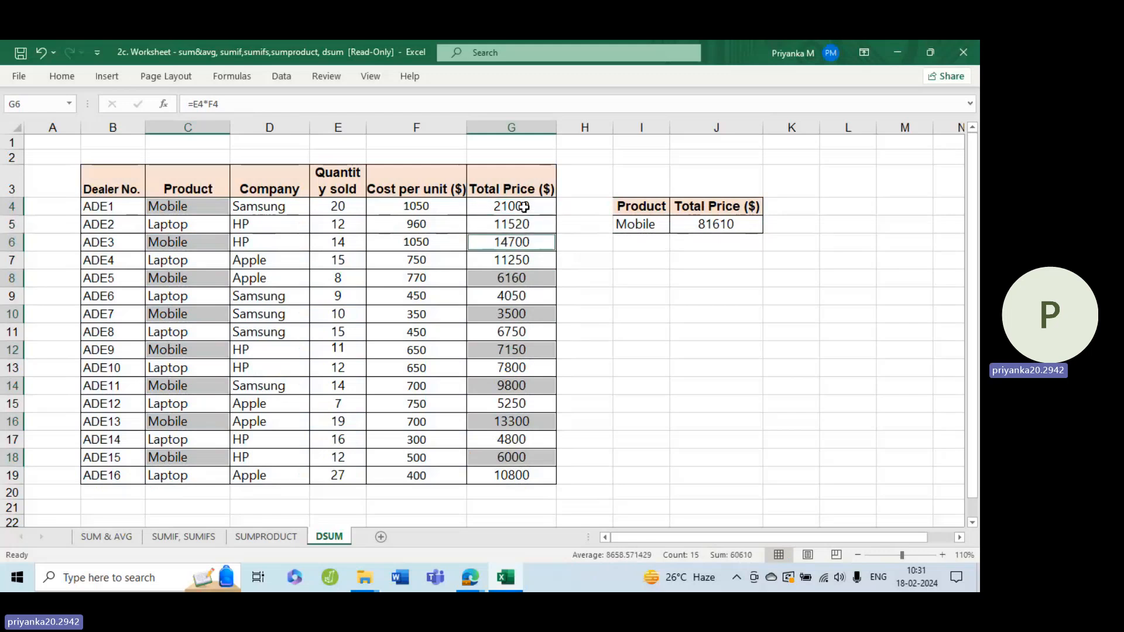
pyautogui.keyDown('ctrl'); pyautogui.click(509, 243); pyautogui.keyUp('ctrl')
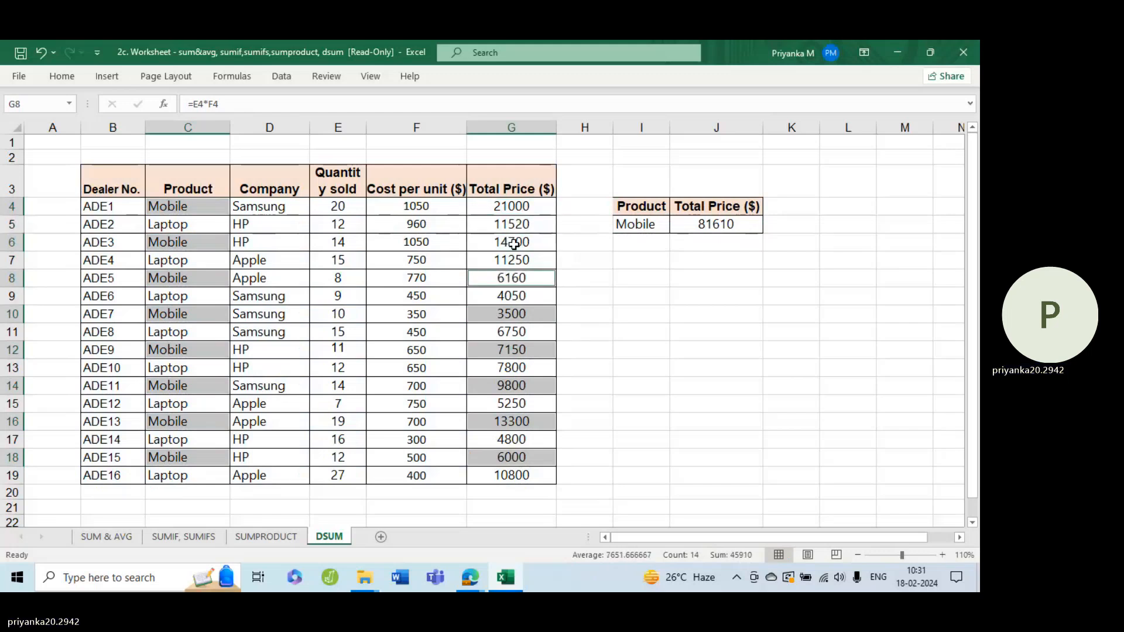
pyautogui.keyDown('ctrl'); pyautogui.click(521, 207); pyautogui.keyUp('ctrl')
# Step: Select the Total Price ($) values of all Mobile rows from G4 down to G18 to check their sum against the DSUM result
pyautogui.click(514, 208)
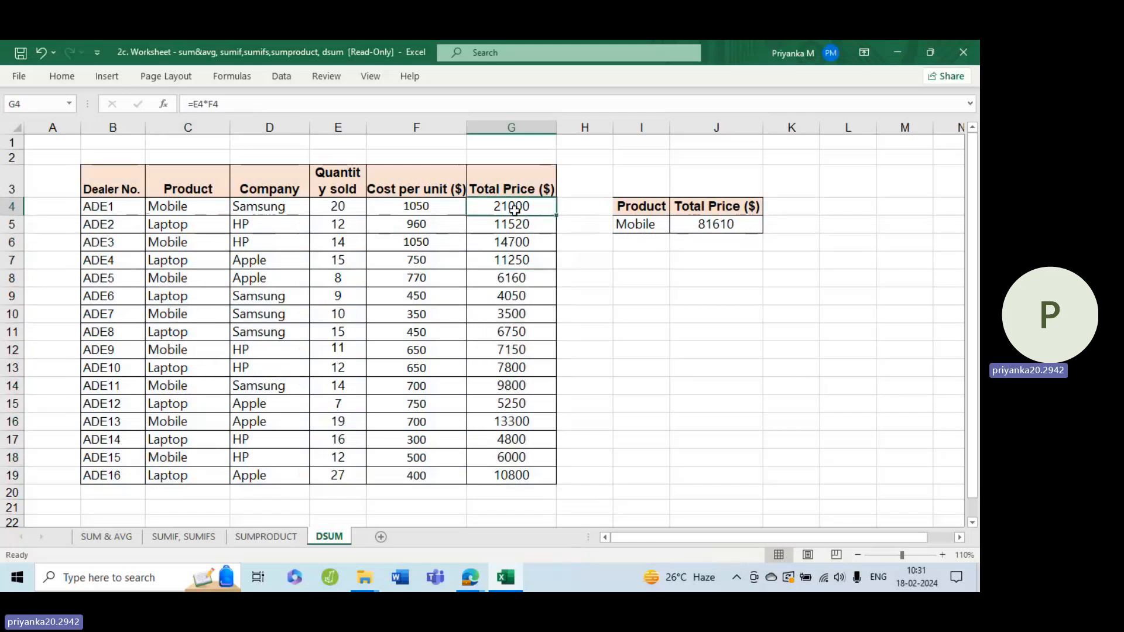
pyautogui.keyDown('ctrl'); pyautogui.click(211, 209); pyautogui.keyUp('ctrl')
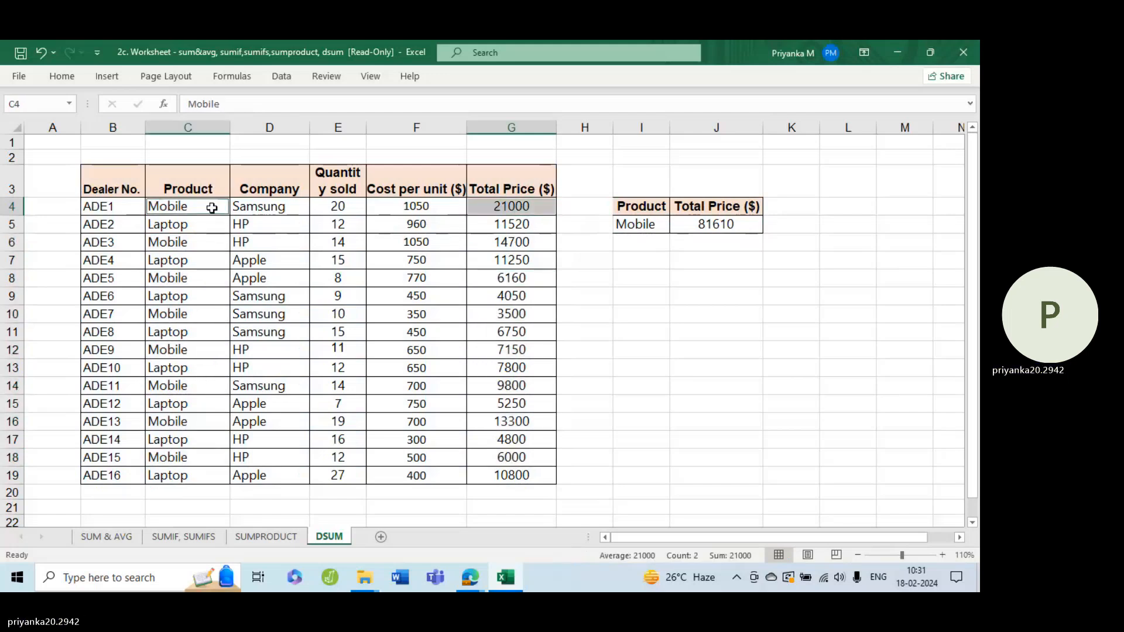
pyautogui.keyDown('ctrl'); pyautogui.click(197, 243); pyautogui.keyUp('ctrl')
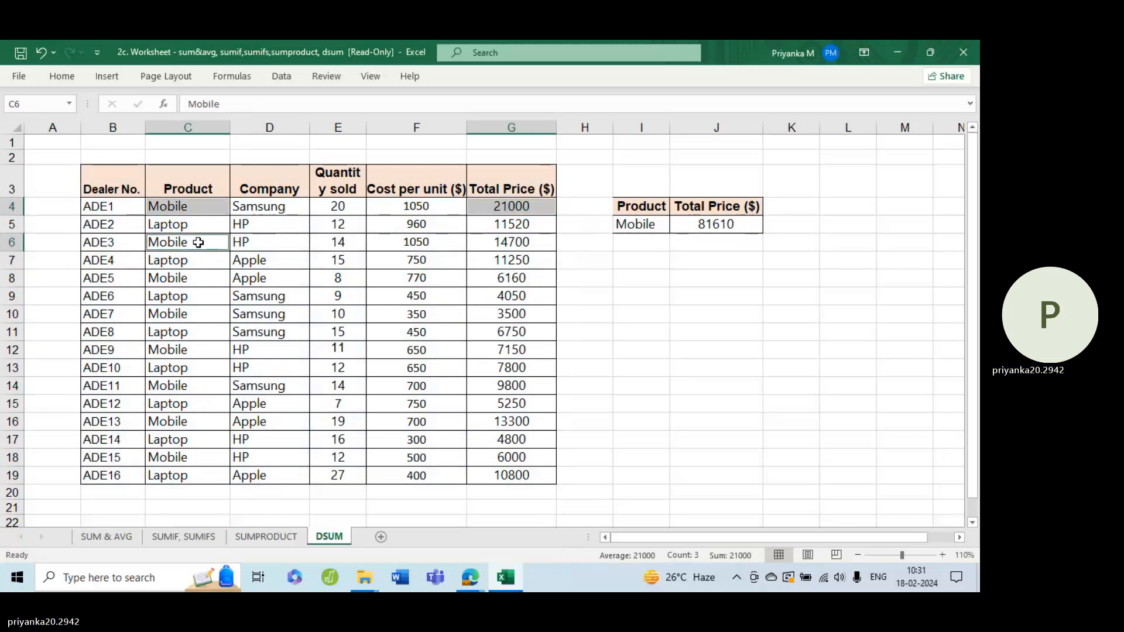
pyautogui.keyDown('ctrl'); pyautogui.click(198, 242); pyautogui.keyUp('ctrl')
pyautogui.keyDown('ctrl'); pyautogui.click(525, 245); pyautogui.keyUp('ctrl')
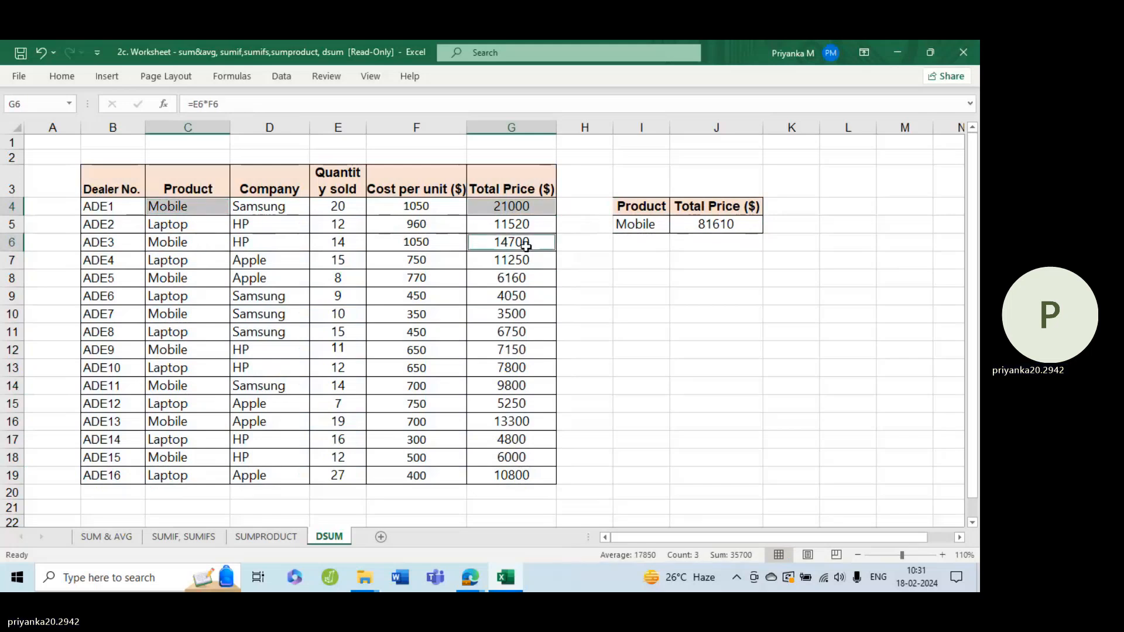
pyautogui.keyDown('ctrl'); pyautogui.click(509, 283); pyautogui.keyUp('ctrl')
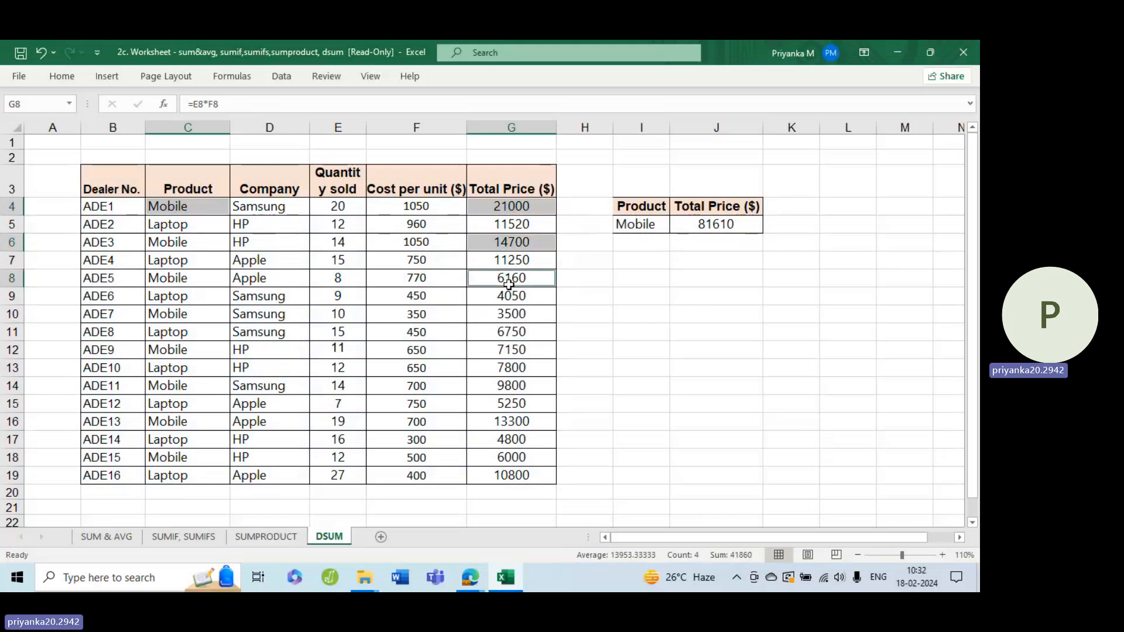
pyautogui.keyDown('ctrl'); pyautogui.click(504, 317); pyautogui.keyUp('ctrl')
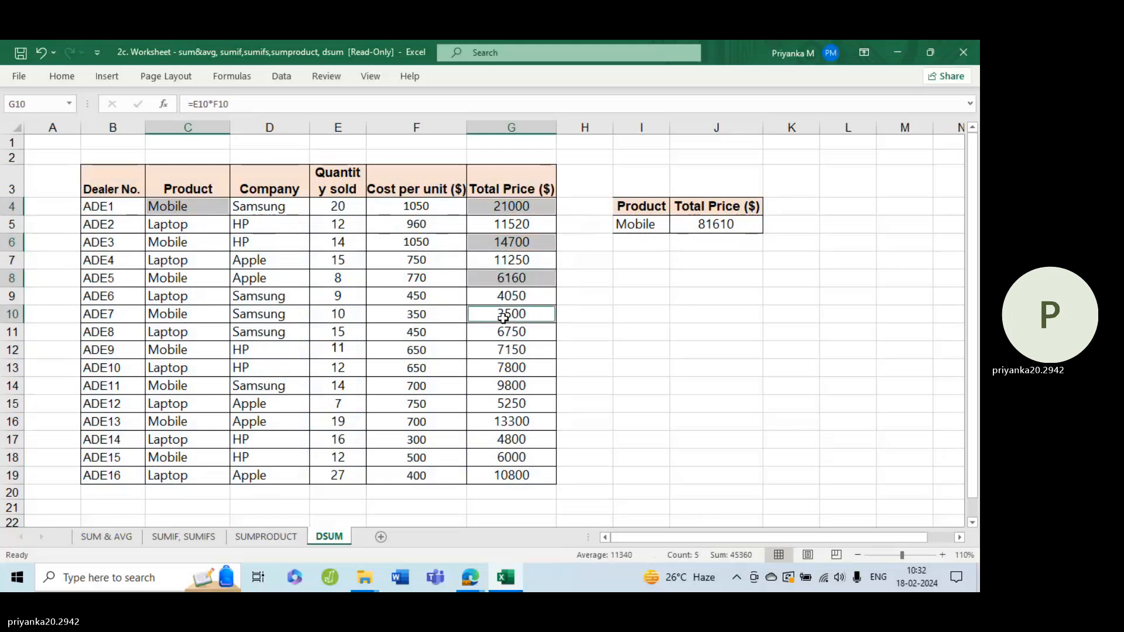
pyautogui.keyDown('ctrl'); pyautogui.click(508, 352); pyautogui.keyUp('ctrl')
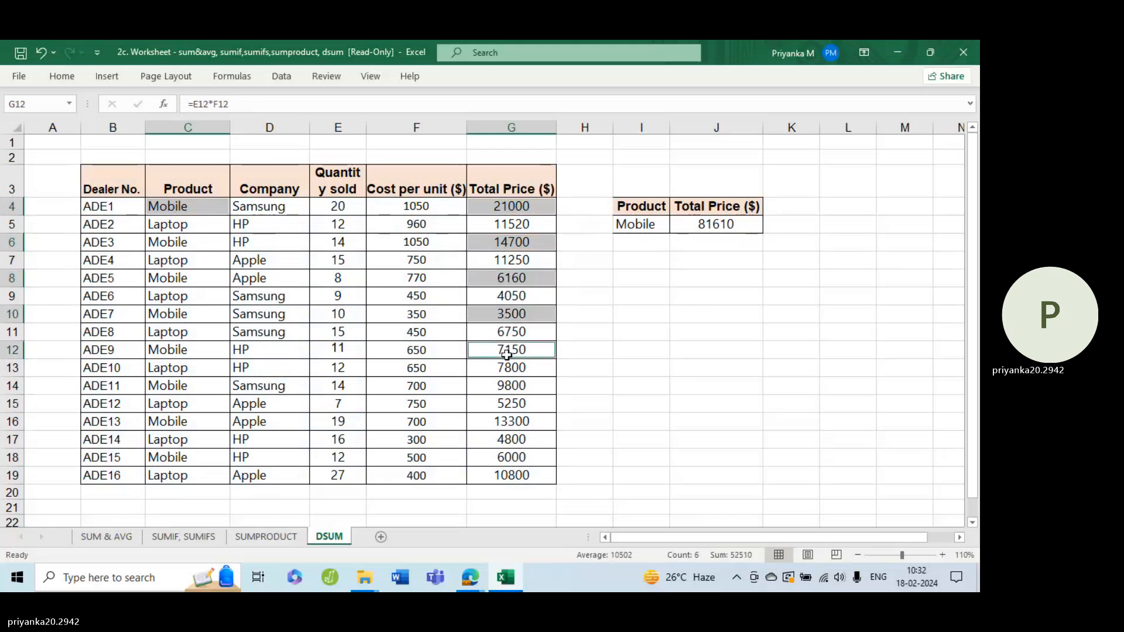
pyautogui.keyDown('ctrl'); pyautogui.click(497, 384); pyautogui.keyUp('ctrl')
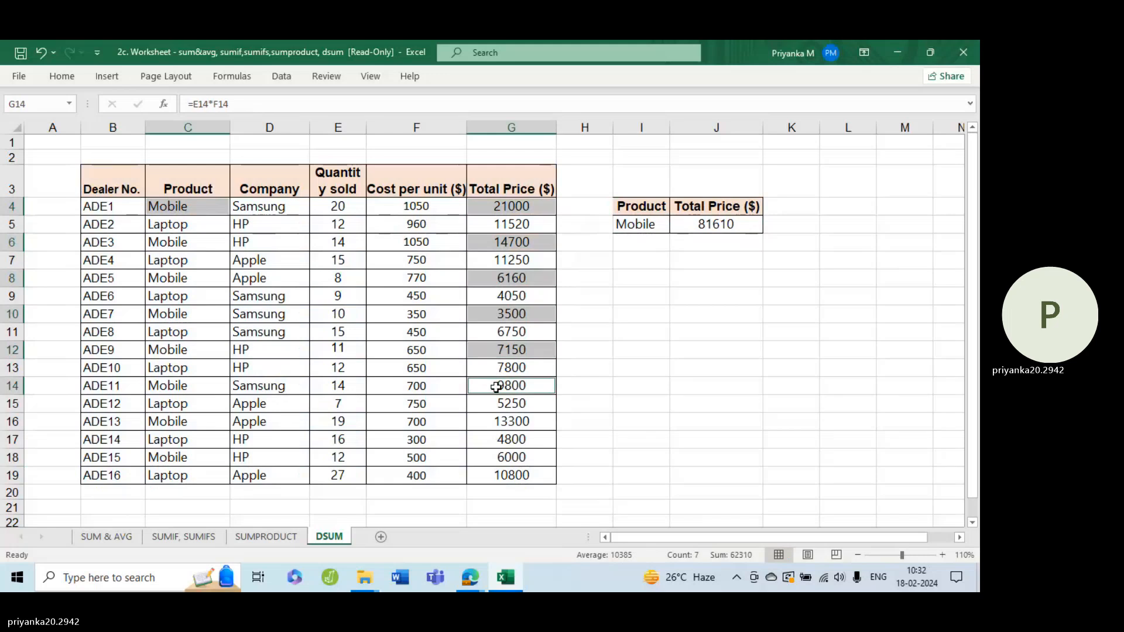
pyautogui.keyDown('ctrl'); pyautogui.click(497, 421); pyautogui.keyUp('ctrl')
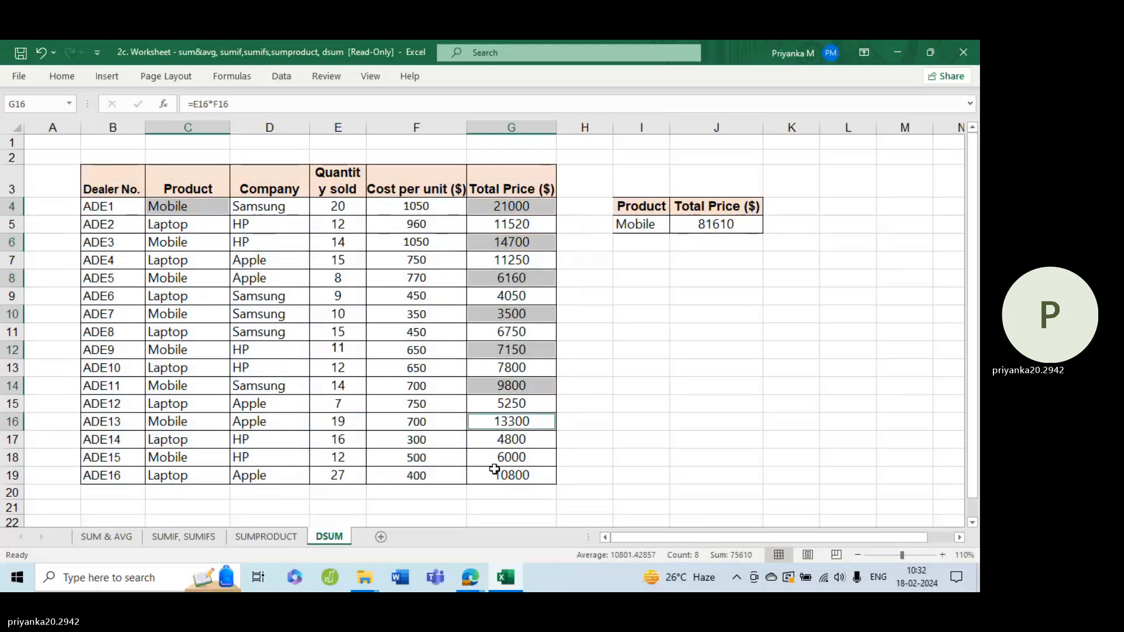
pyautogui.keyDown('ctrl'); pyautogui.click(498, 459); pyautogui.keyUp('ctrl')
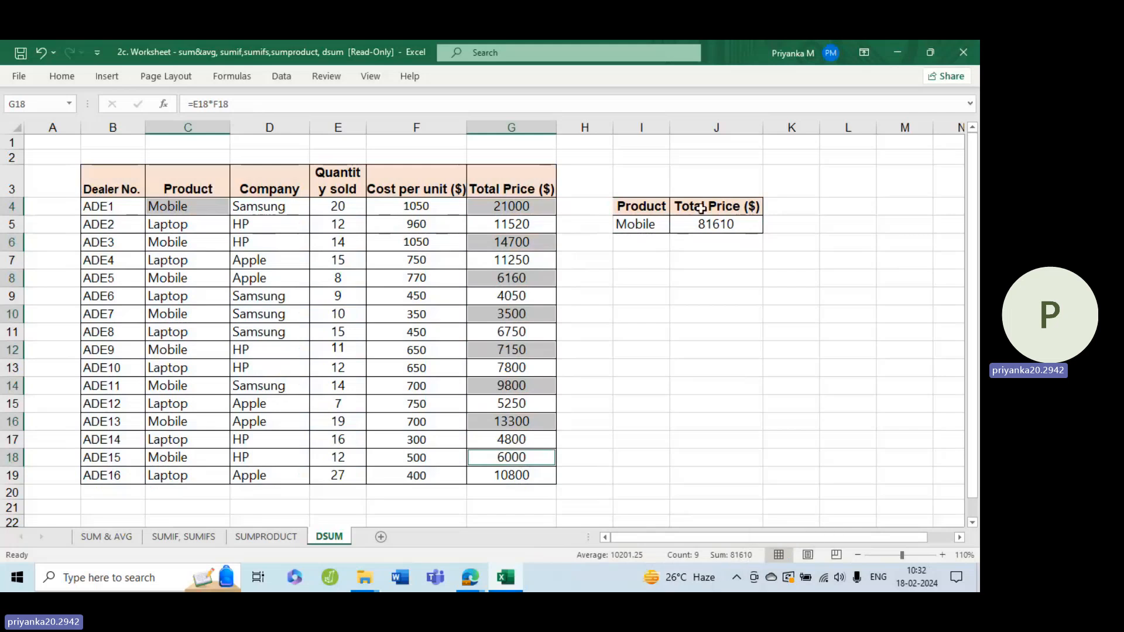
# Step: Replace the product criterion in I5 with Laptop, copied from the Product entry in C5
pyautogui.click(656, 222)
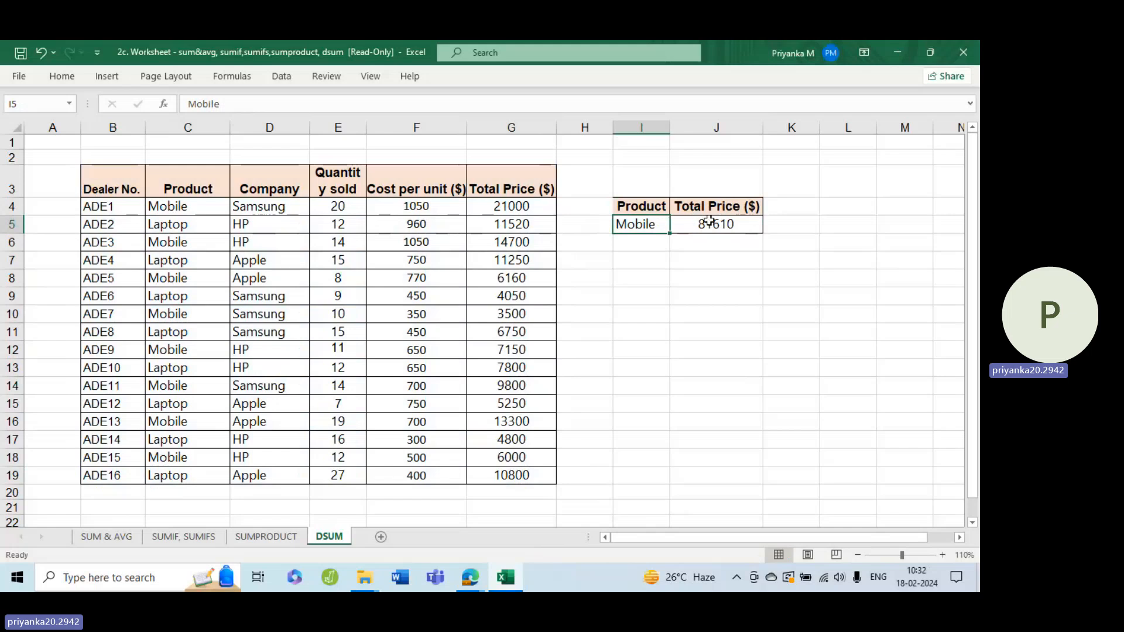
pyautogui.doubleClick(647, 225)
pyautogui.doubleClick(639, 223)
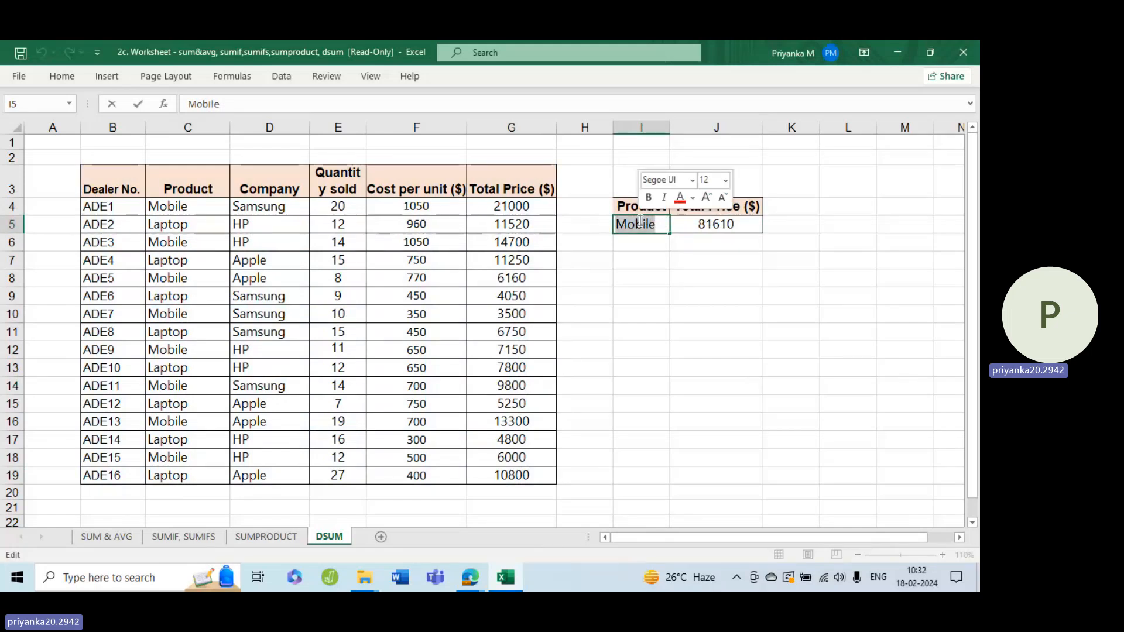
pyautogui.click(179, 227)
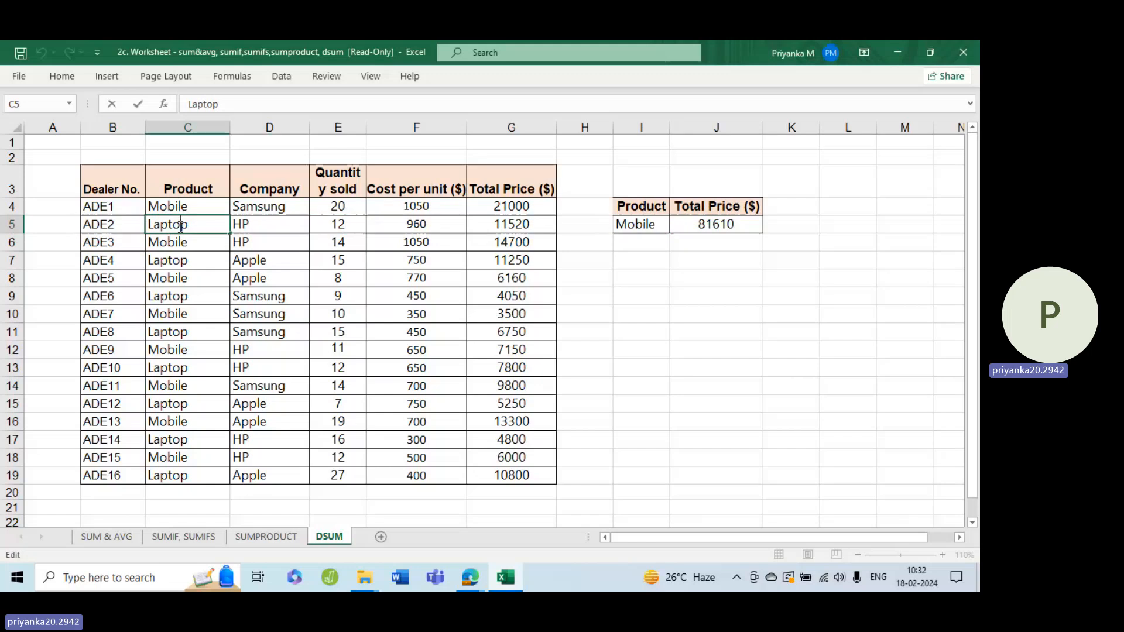
pyautogui.doubleClick(179, 227)
pyautogui.hotkey('ctrl', 'c')
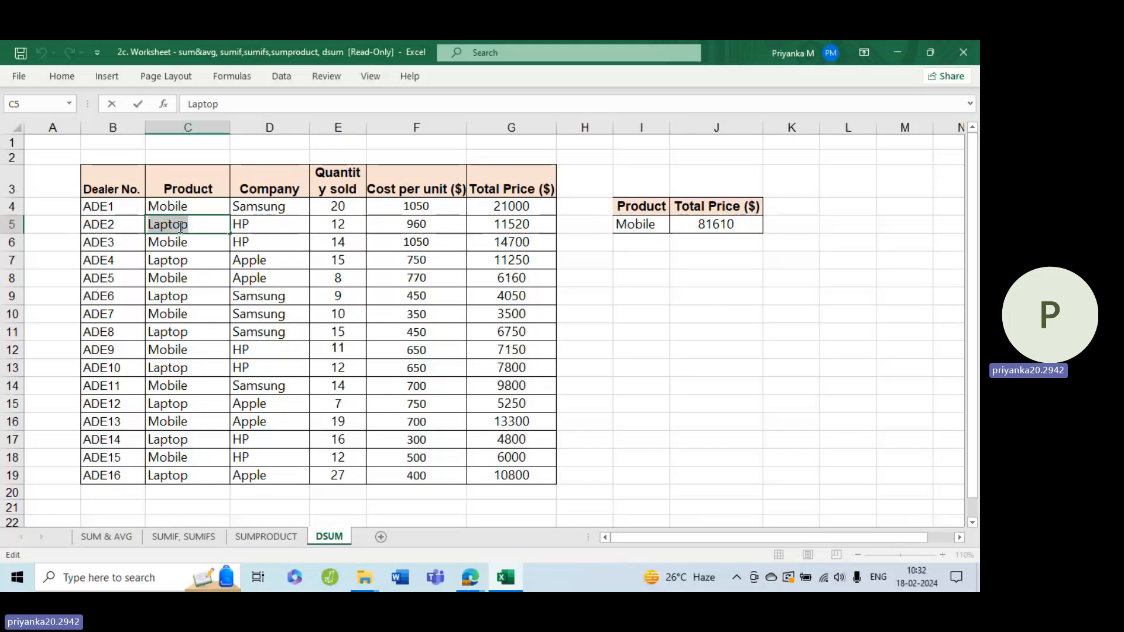
pyautogui.click(640, 223)
pyautogui.doubleClick(640, 223)
pyautogui.hotkey('ctrl', 'v')
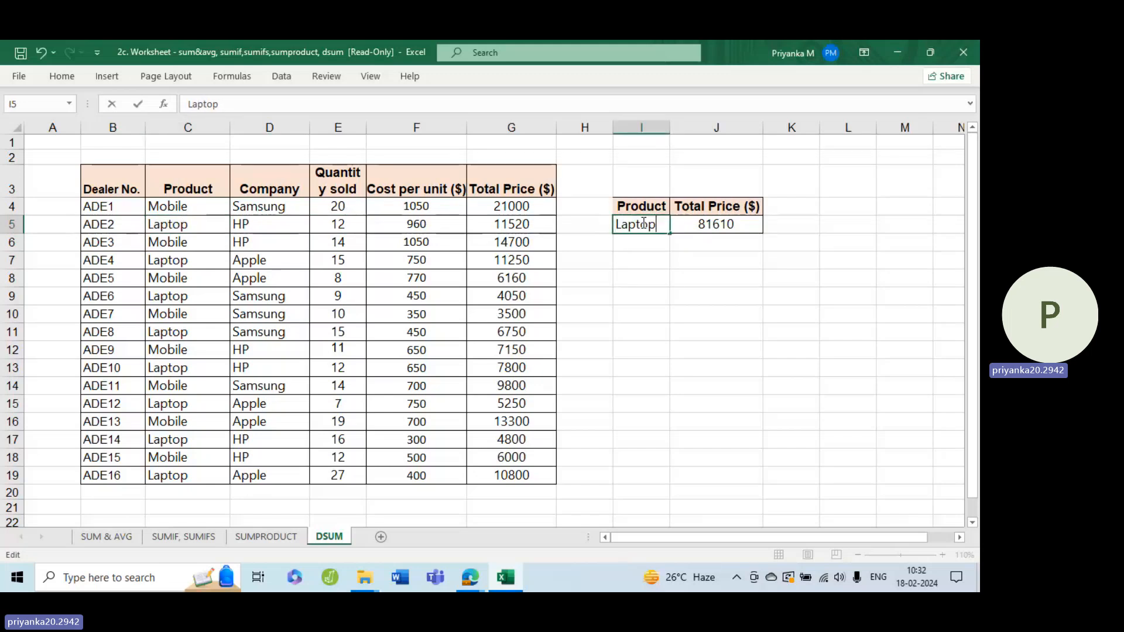
pyautogui.press('Return')
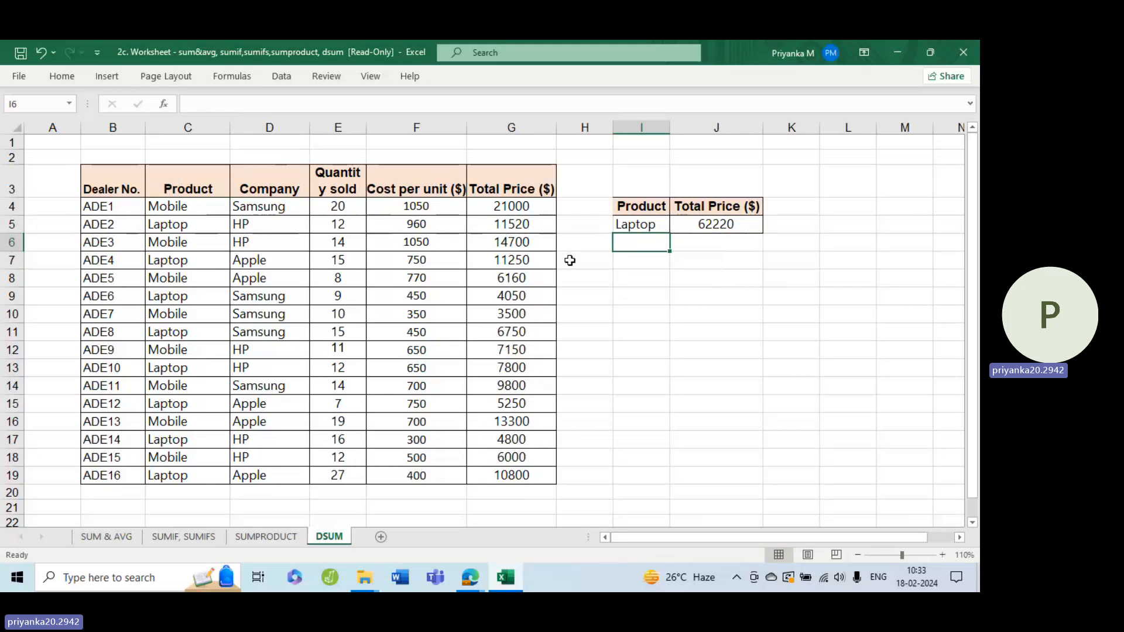
pyautogui.click(520, 209)
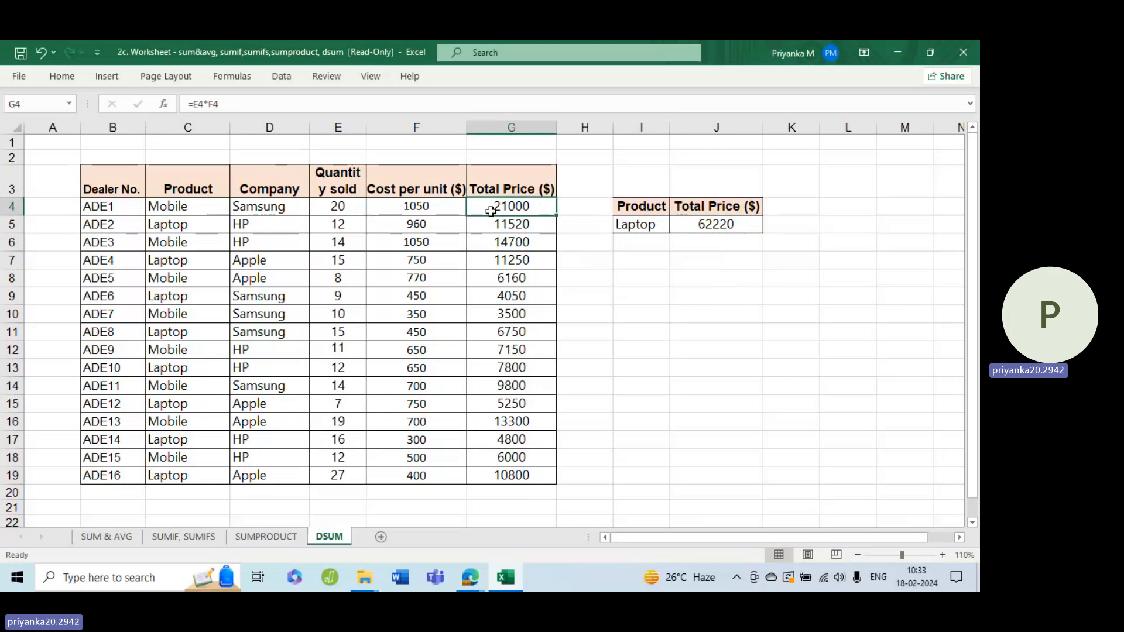
pyautogui.click(416, 206)
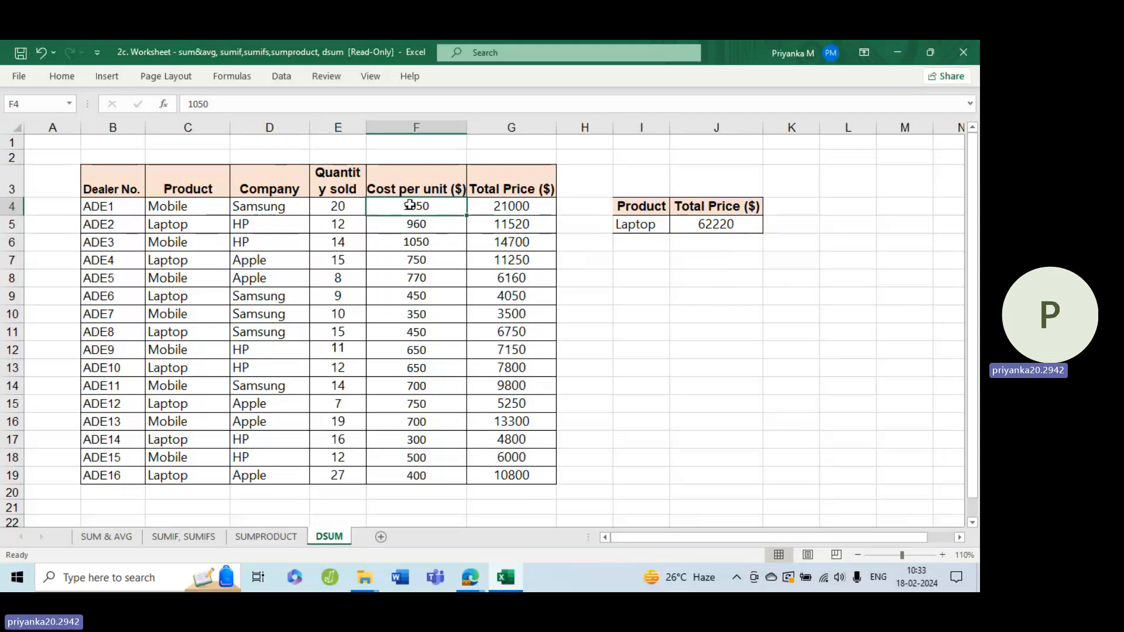
pyautogui.click(510, 209)
pyautogui.click(644, 258)
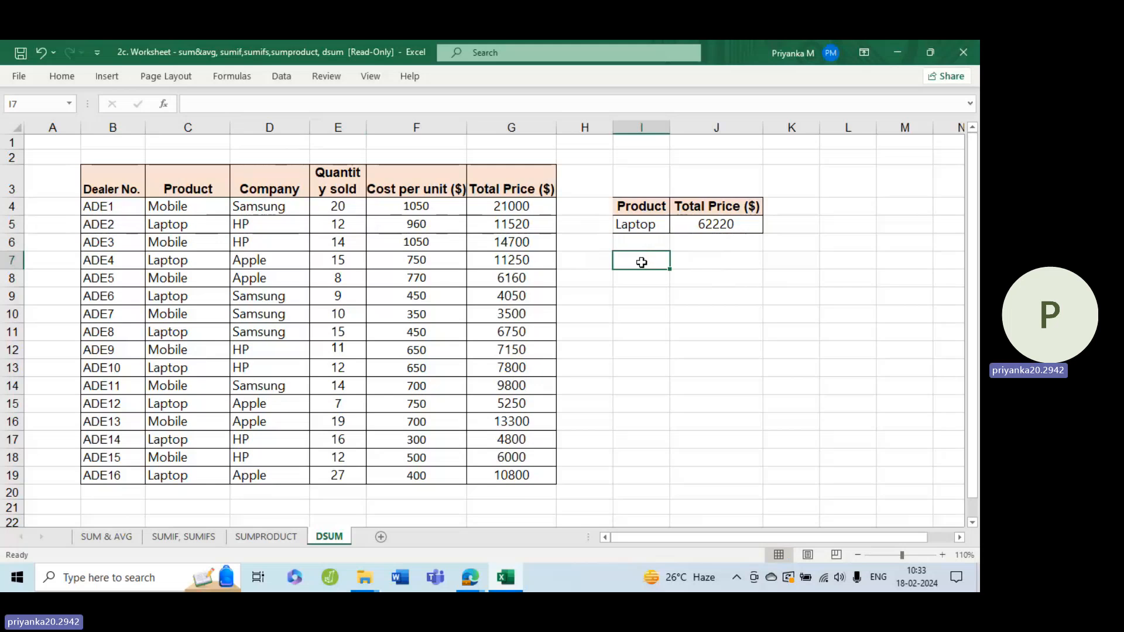
# Step: Copy the Product and Company headers with their first record, C3:D4, to I8 as a second criteria table
pyautogui.moveTo(195, 184); pyautogui.dragTo(255, 203)
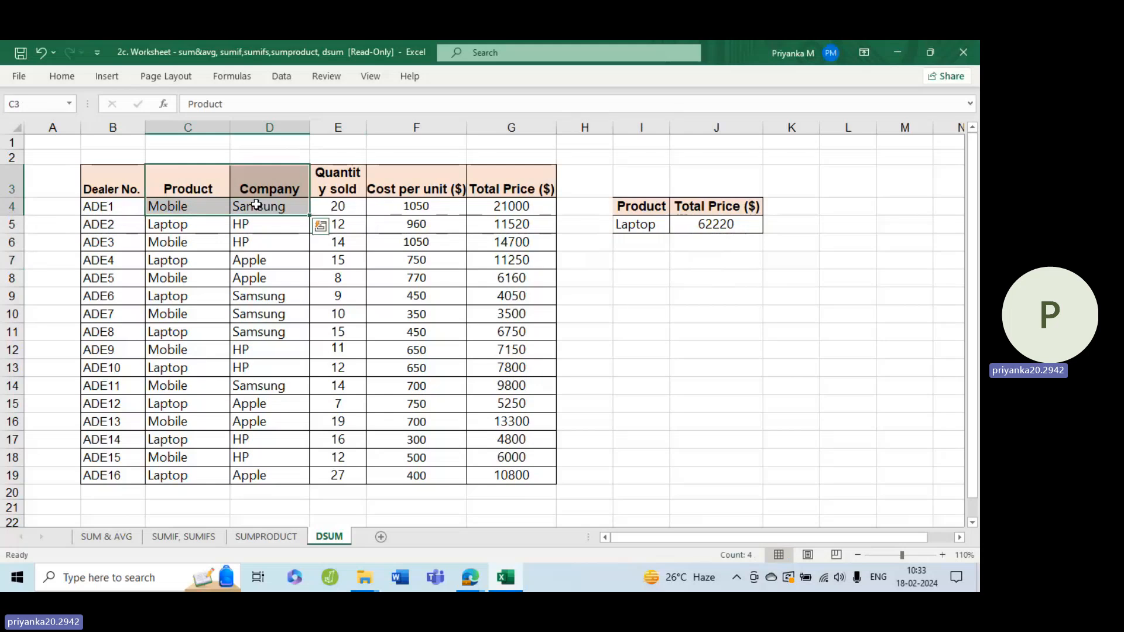
pyautogui.hotkey('ctrl', 'c')
pyautogui.hotkey('ctrl', 'q')
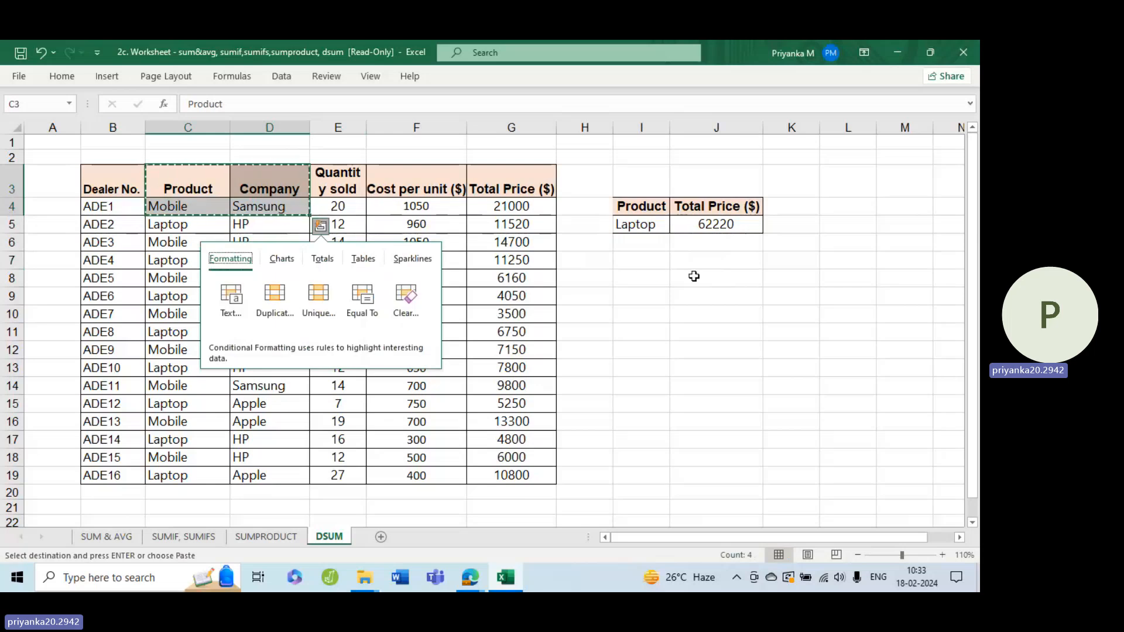
pyautogui.click(648, 273)
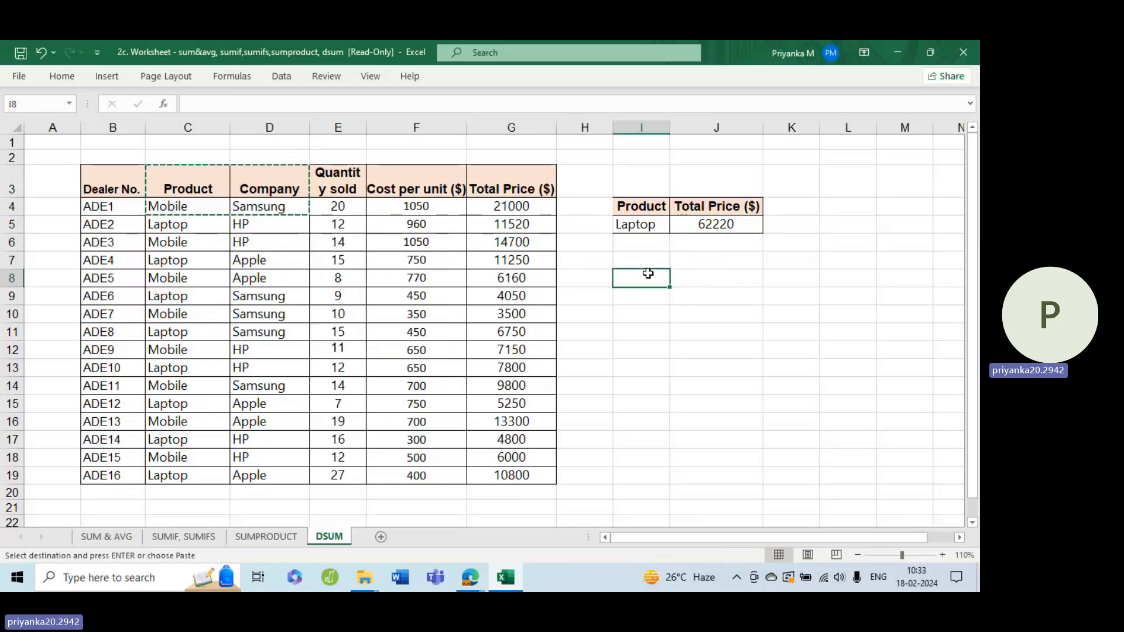
pyautogui.hotkey('ctrl', 'v')
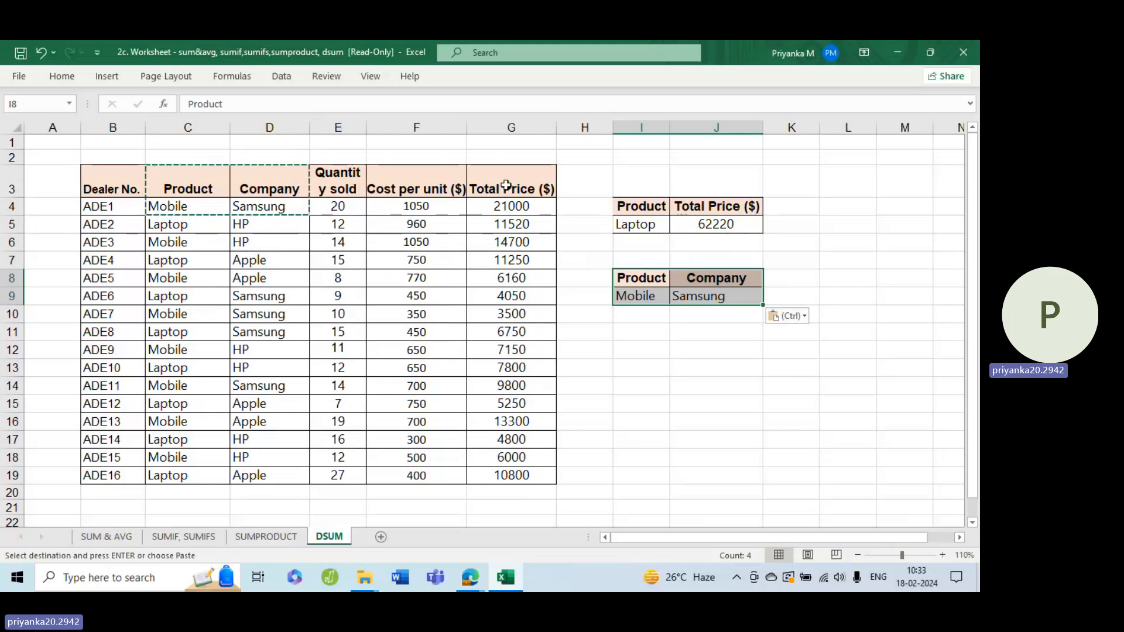
# Step: Copy the Total Price ($) header and its first value, G3:G4, to K8:K9 and fit column K to its contents
pyautogui.moveTo(506, 185); pyautogui.dragTo(507, 211)
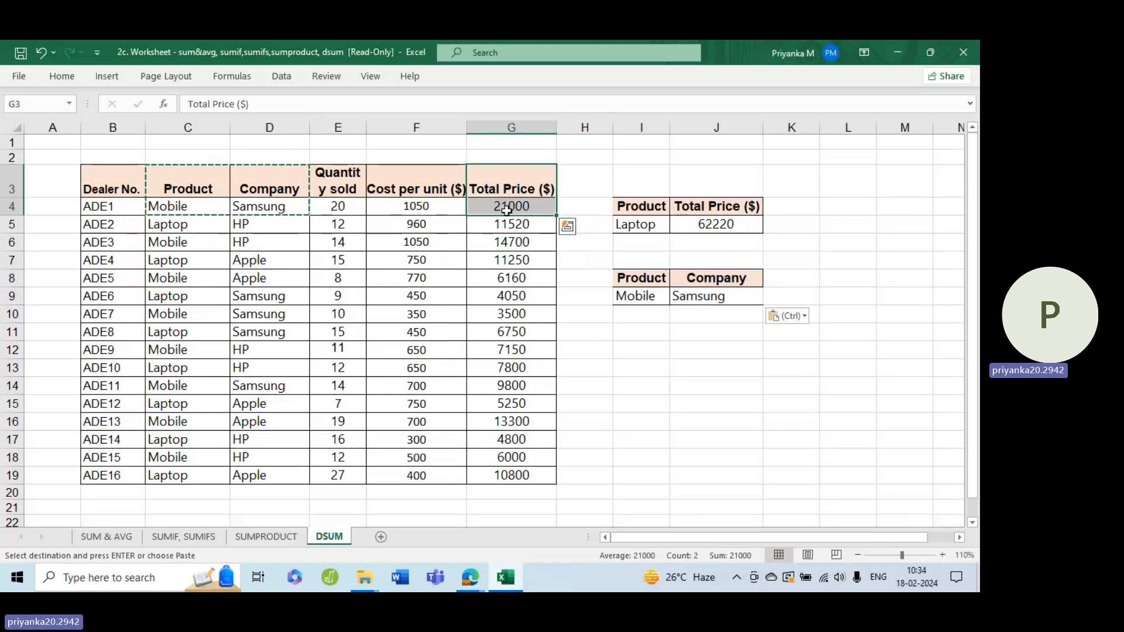
pyautogui.hotkey('ctrl', 'c')
pyautogui.moveTo(791, 279); pyautogui.dragTo(801, 301)
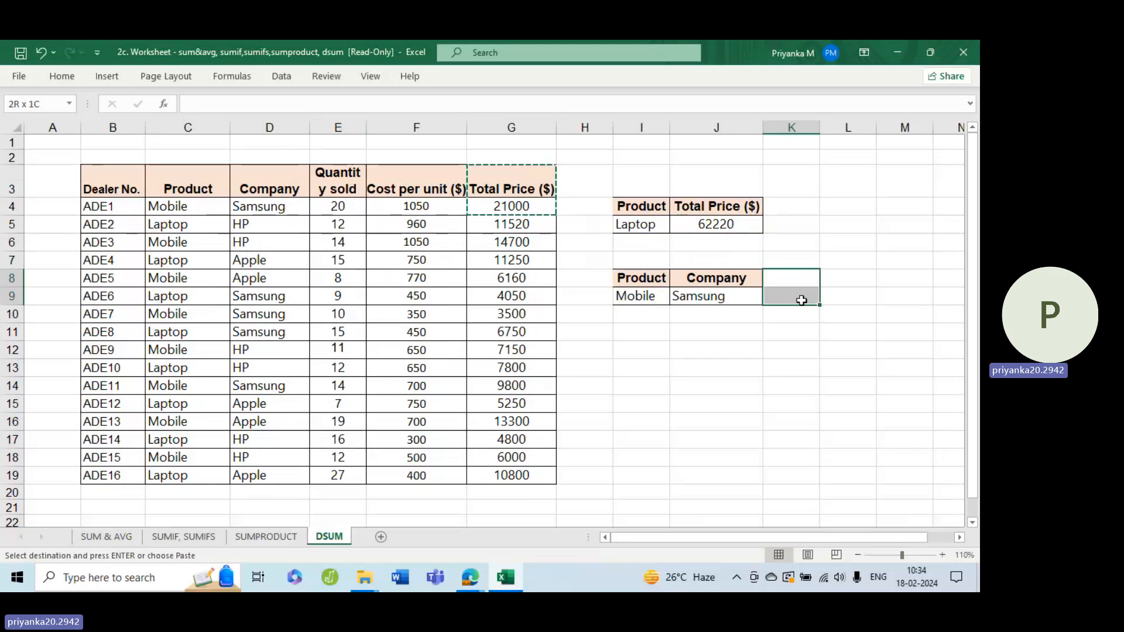
pyautogui.hotkey('ctrl', 'v')
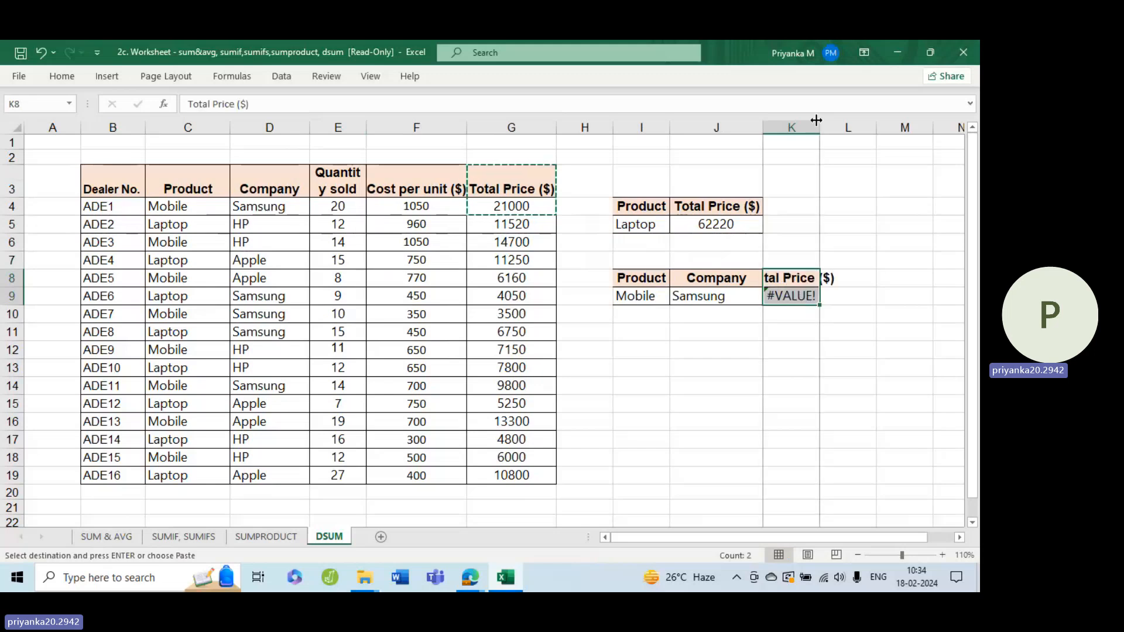
pyautogui.doubleClick(816, 120)
# Step: Clear the pasted multiplication formula from K9, leaving the Total Price ($) header in place
pyautogui.doubleClick(792, 299)
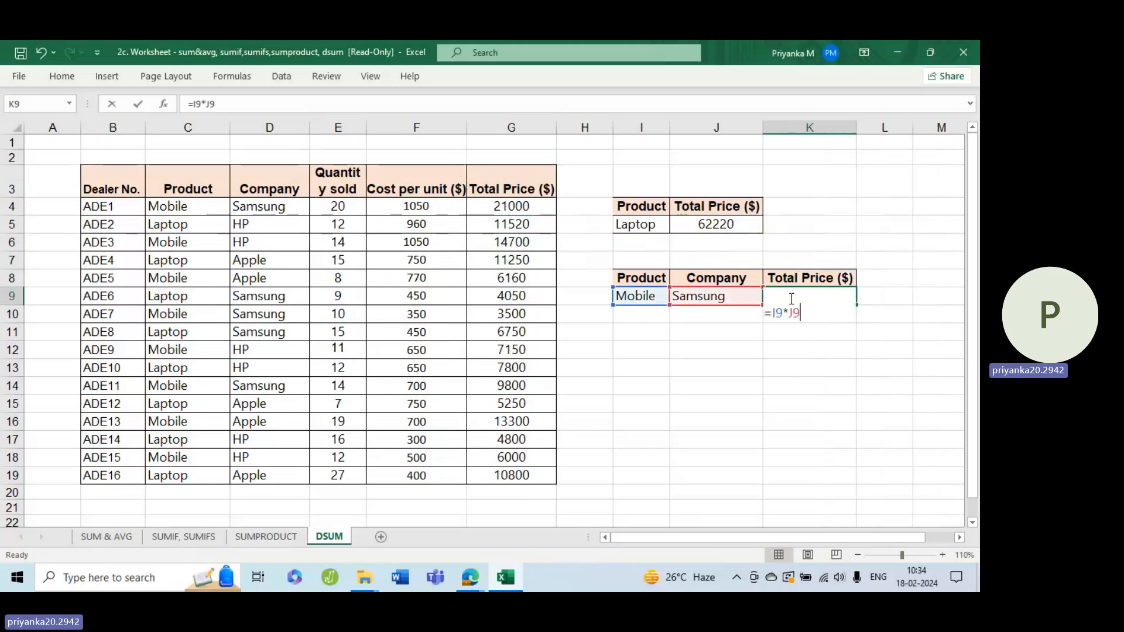
pyautogui.click(824, 349)
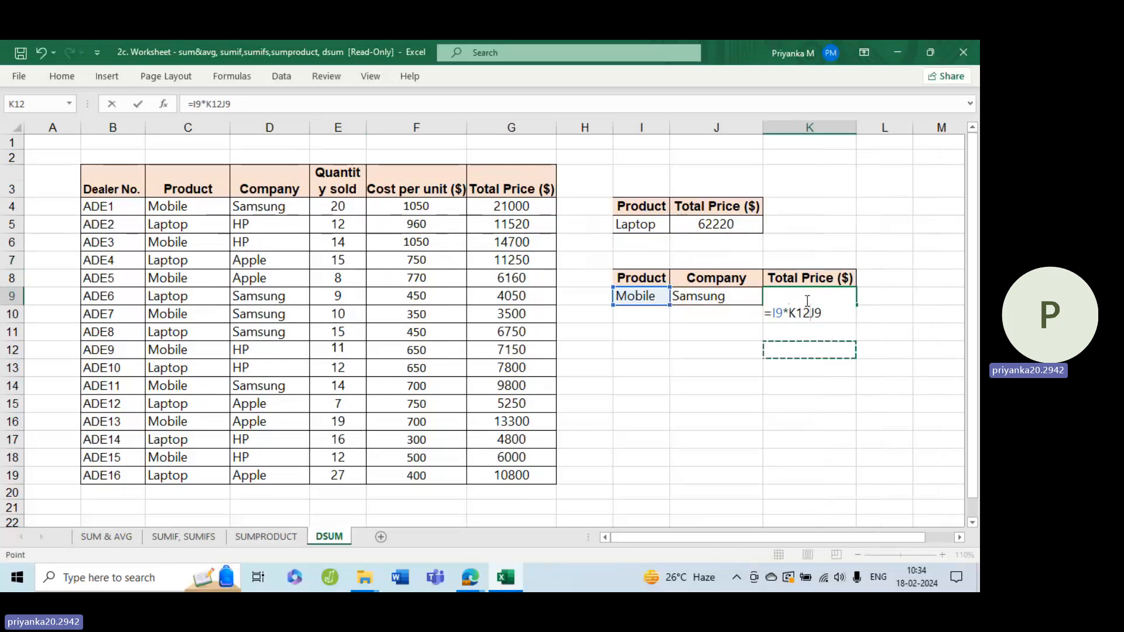
pyautogui.press('Escape')
pyautogui.press('Delete')
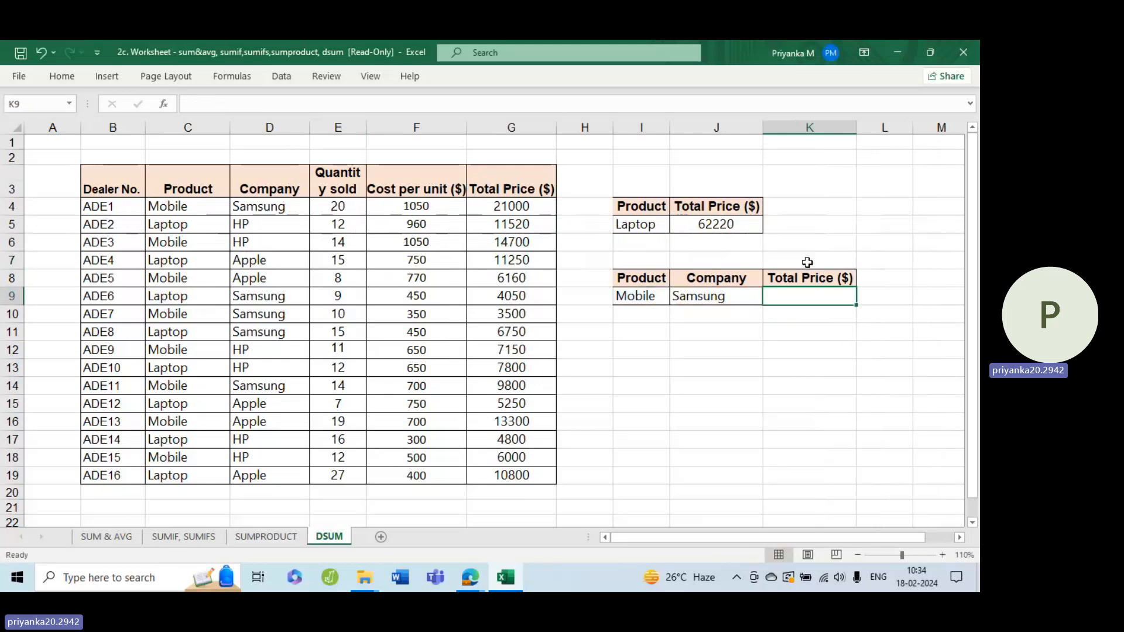
pyautogui.click(799, 378)
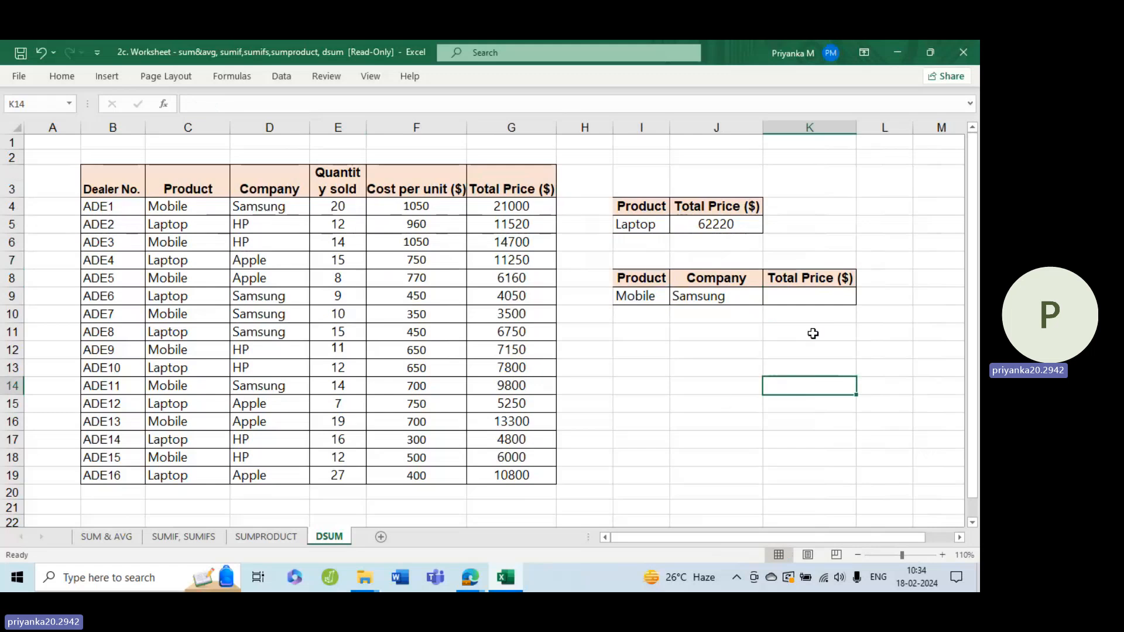
# Step: Start a DSUM formula in K9 for the Mobile and Samsung criteria, with the dealer table B3:G19 as the database
pyautogui.click(655, 299)
pyautogui.click(714, 296)
pyautogui.click(827, 296)
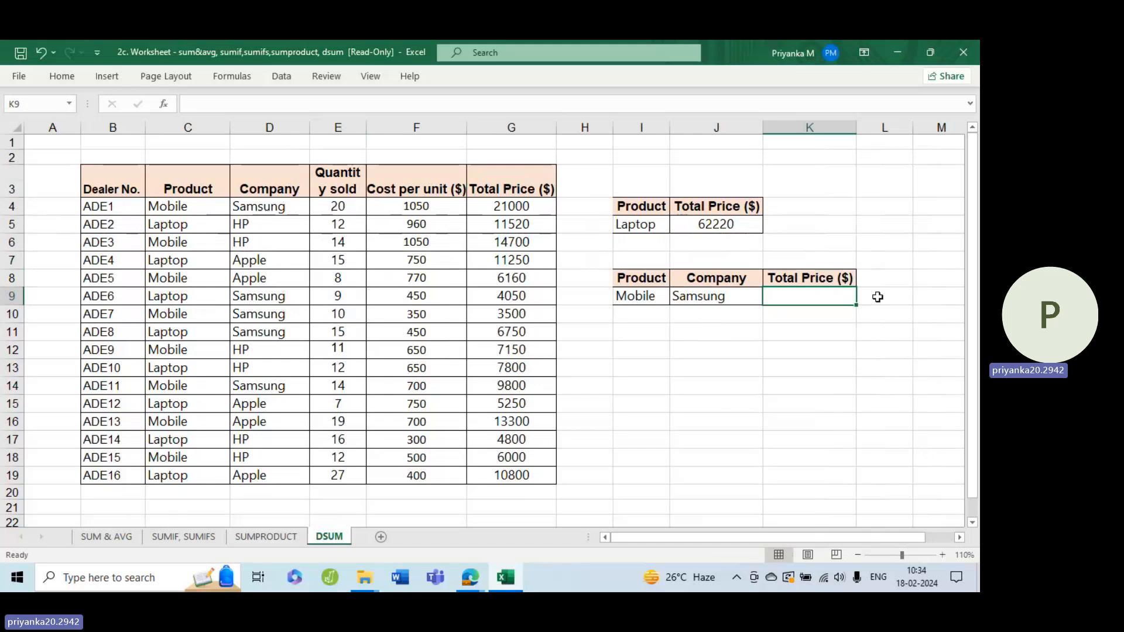
pyautogui.write('=')
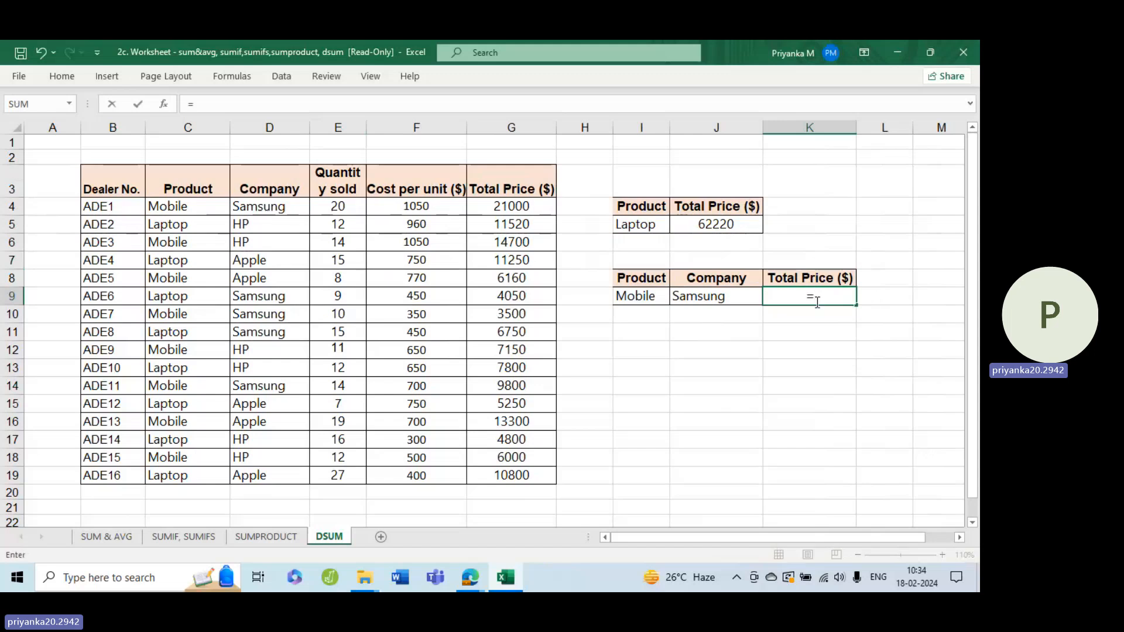
pyautogui.write('dsum')
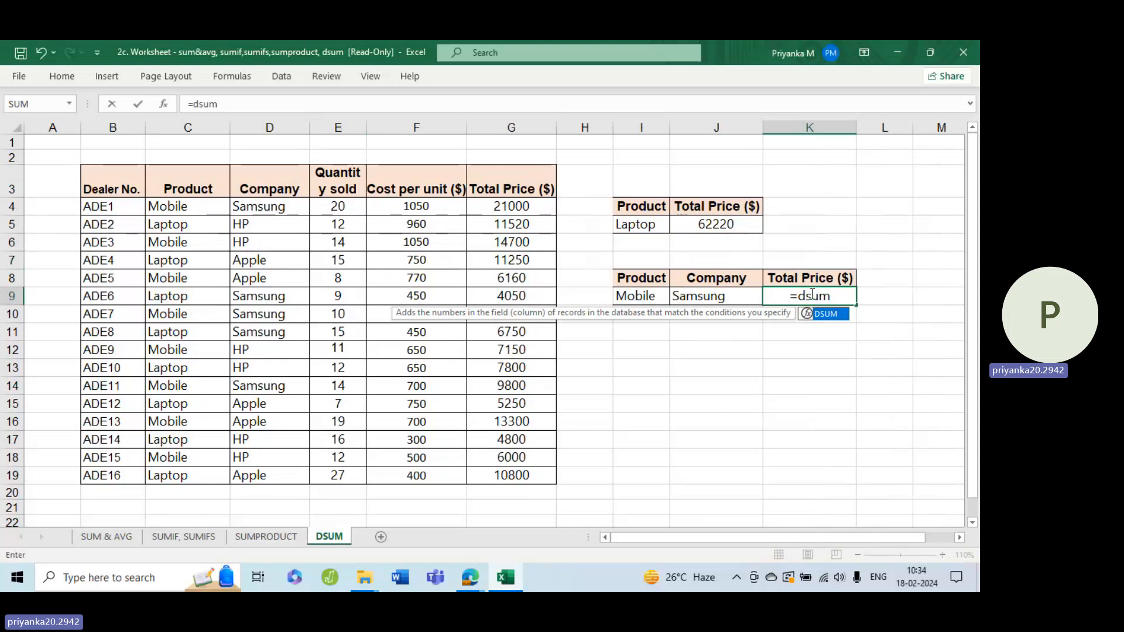
pyautogui.press('Tab')
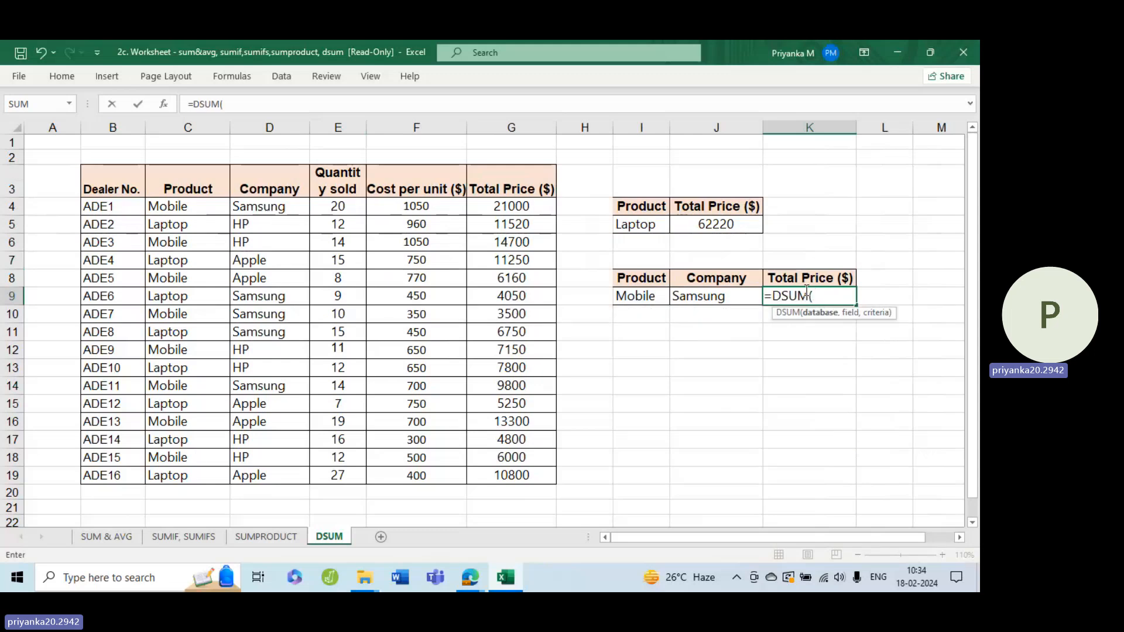
pyautogui.moveTo(108, 184); pyautogui.dragTo(502, 462)
pyautogui.moveTo(510, 476); pyautogui.dragTo(510, 476)
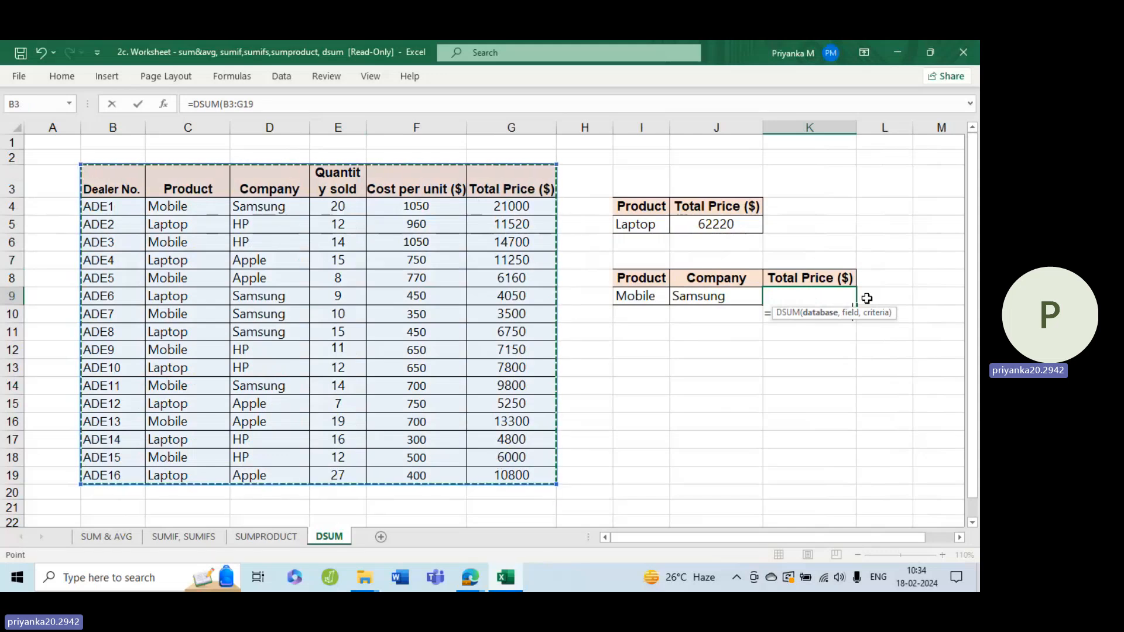
# Step: Complete the DSUM formula in K9 with the Total Price ($) header K8 as the field and I8:J9 as the criteria
pyautogui.write(',')
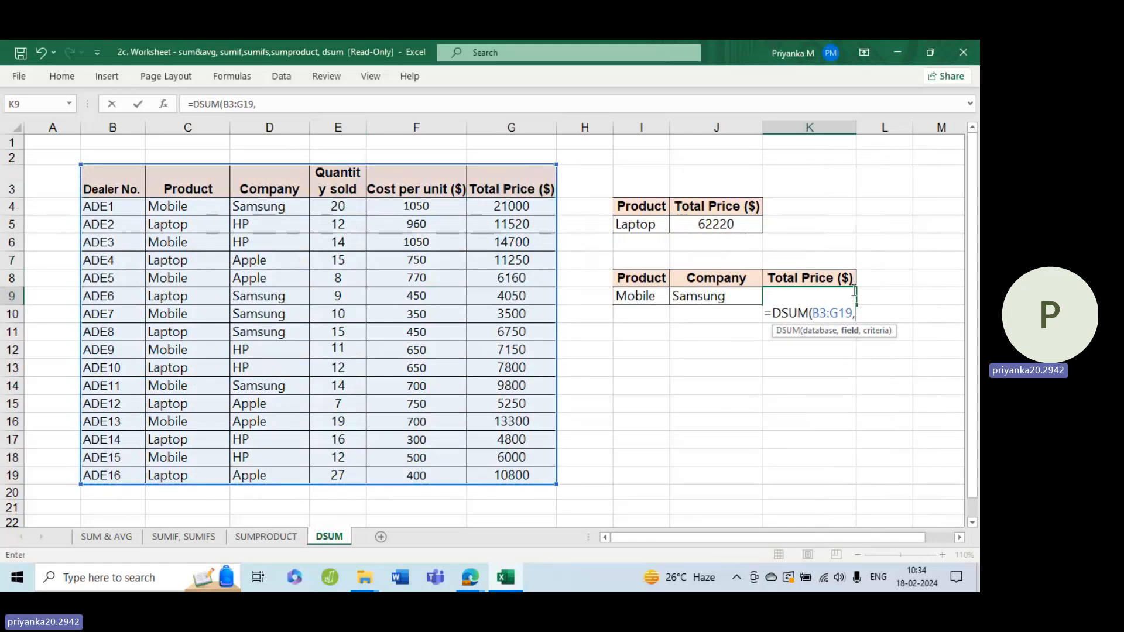
pyautogui.click(804, 276)
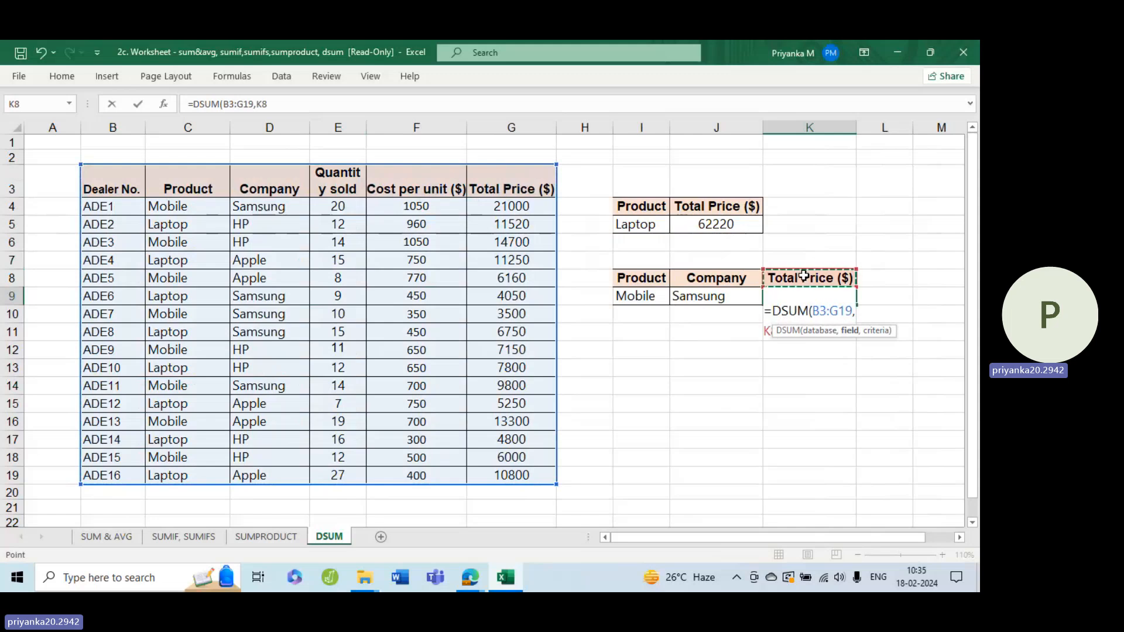
pyautogui.write(',')
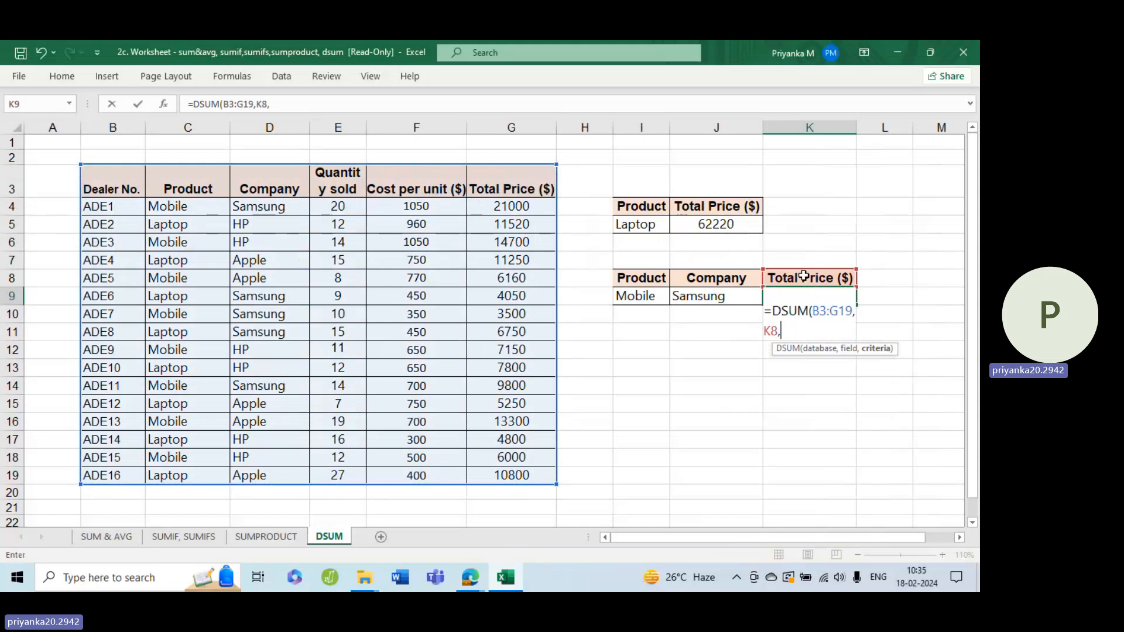
pyautogui.click(647, 276)
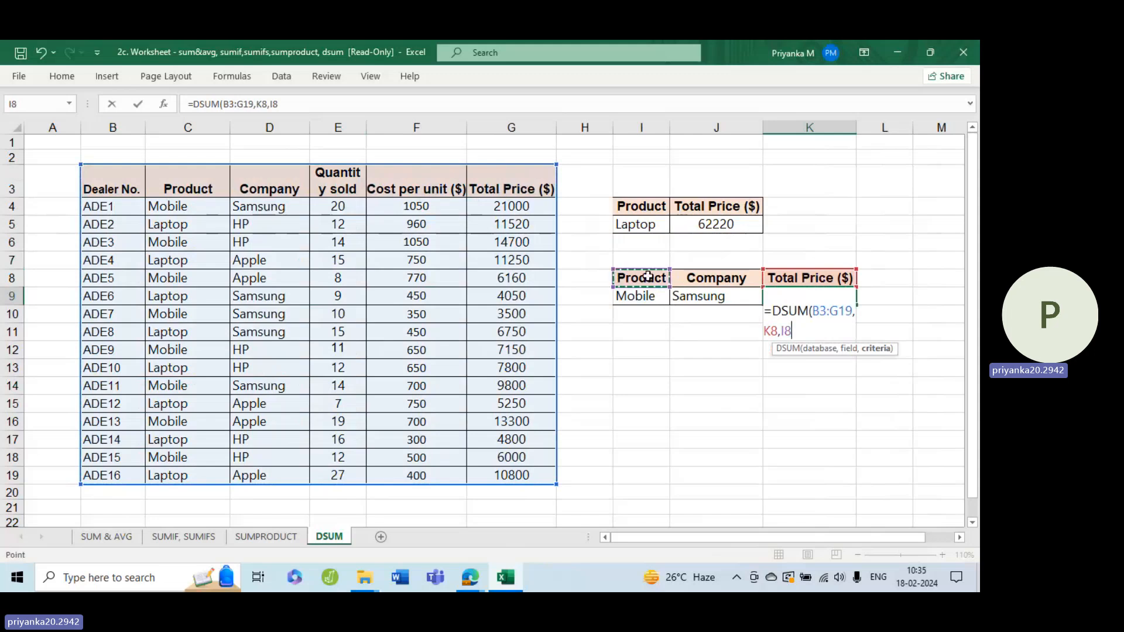
pyautogui.moveTo(647, 276); pyautogui.dragTo(713, 296)
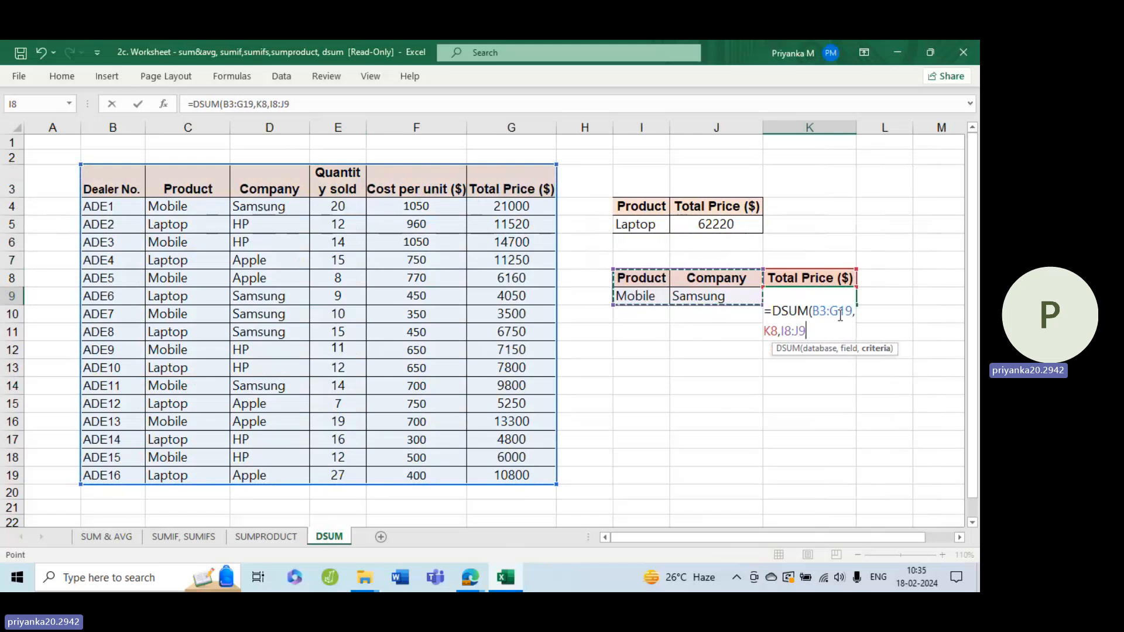
pyautogui.write(')')
pyautogui.press('Return')
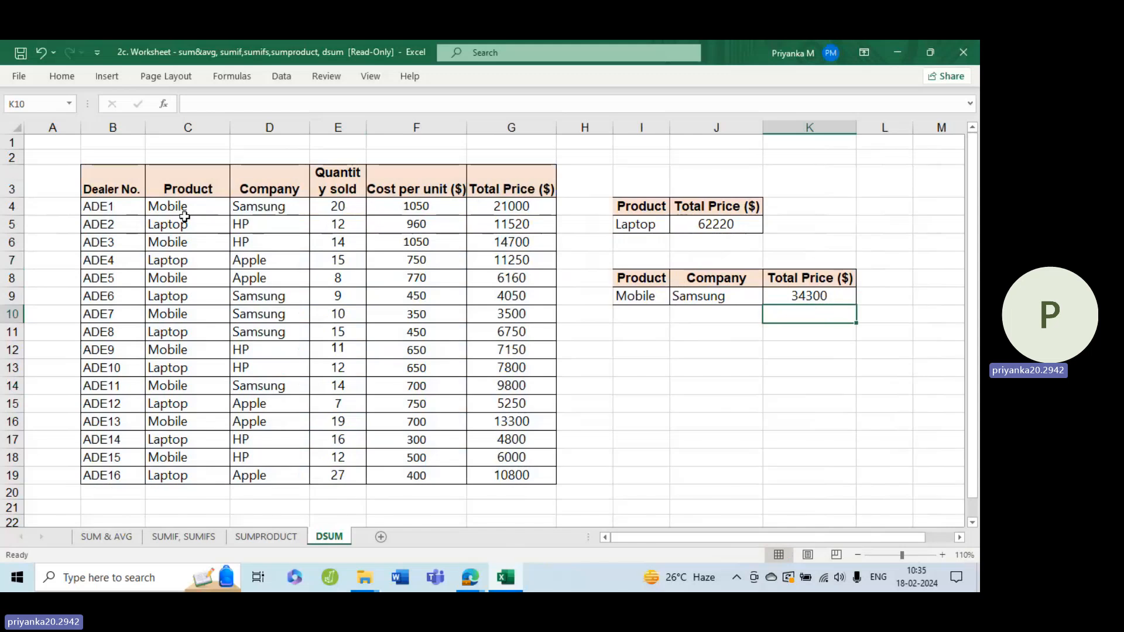
# Step: Check the DSUM result by selecting the Total Price ($) cells of the Samsung Mobile rows, G4, G10 and G14, together
pyautogui.click(526, 208)
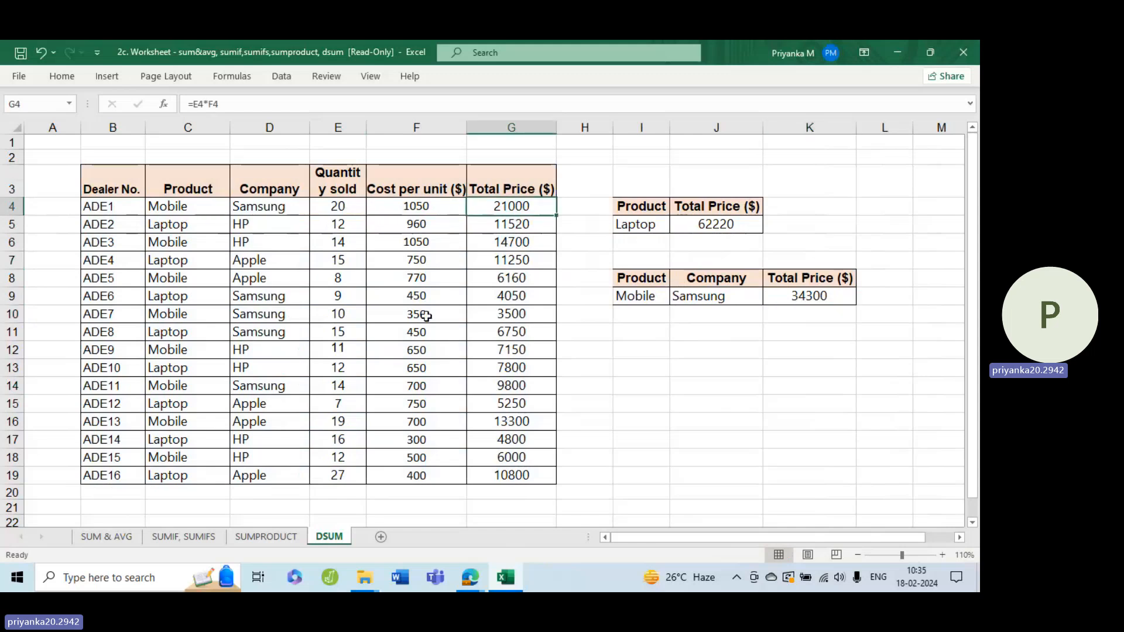
pyautogui.keyDown('ctrl'); pyautogui.click(508, 313); pyautogui.keyUp('ctrl')
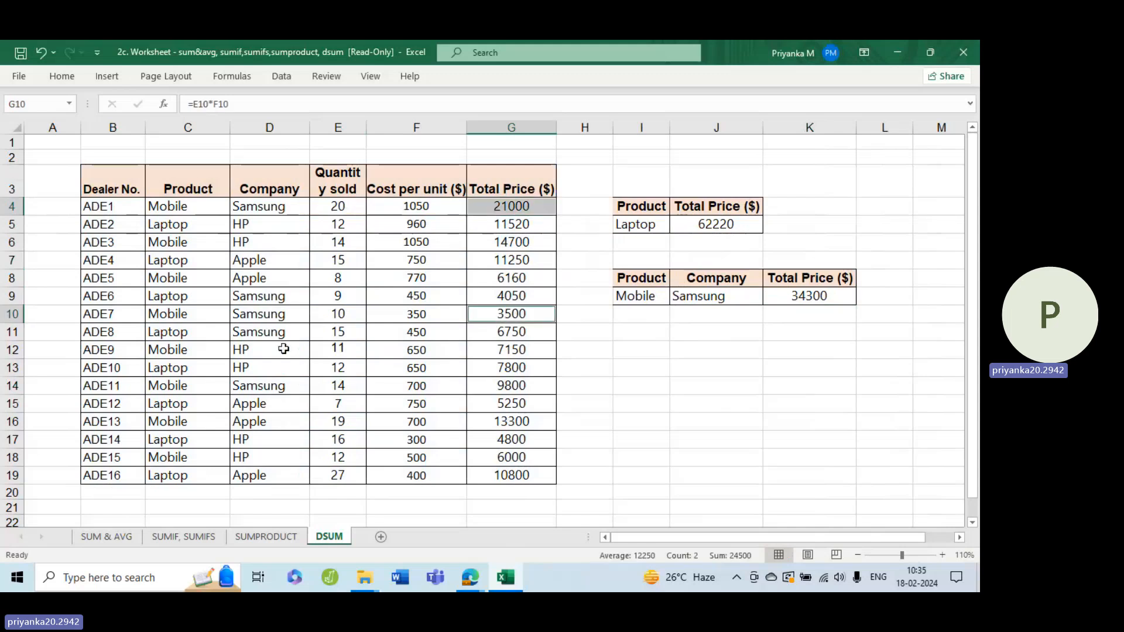
pyautogui.keyDown('ctrl'); pyautogui.click(499, 387); pyautogui.keyUp('ctrl')
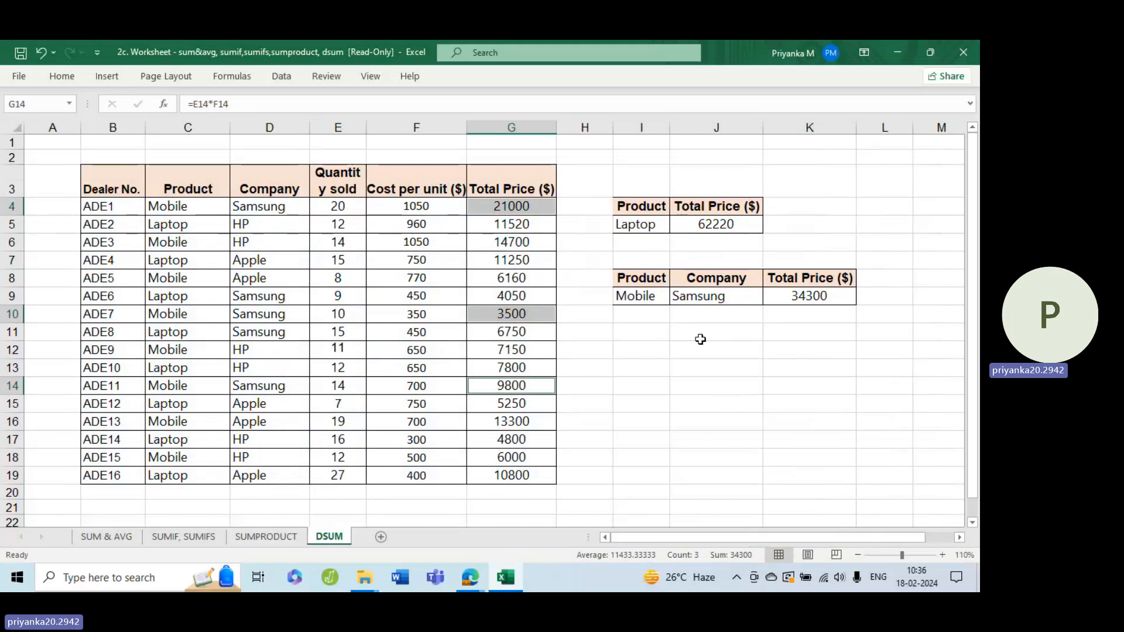
# Step: Change the Company criterion in J9 to HP
pyautogui.click(638, 295)
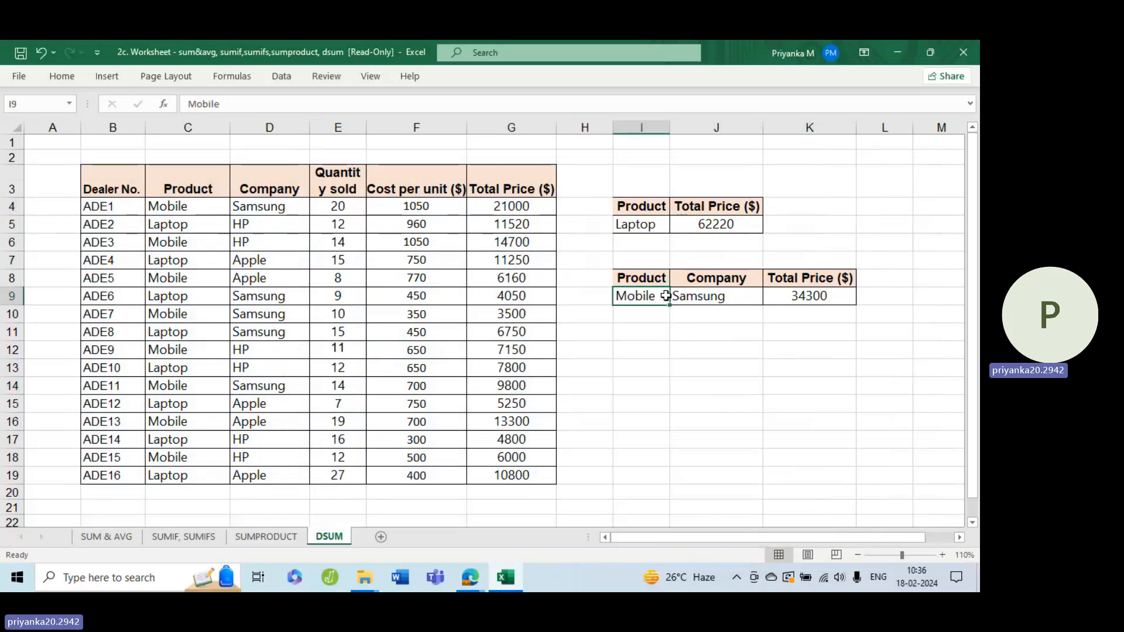
pyautogui.click(704, 297)
pyautogui.doubleClick(704, 298)
pyautogui.doubleClick(704, 301)
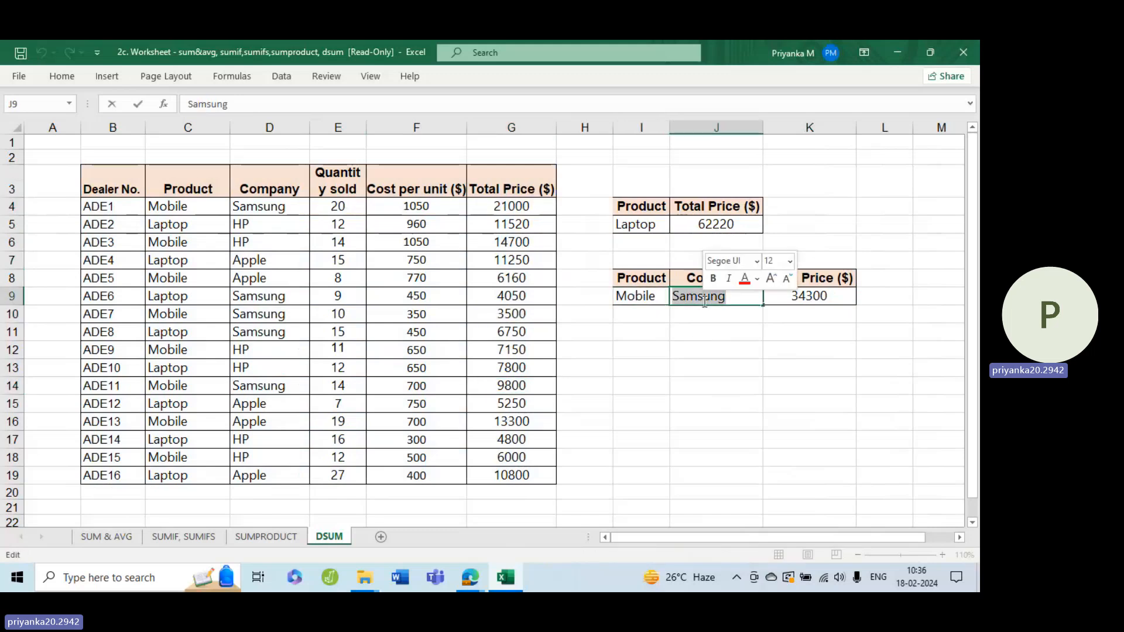
pyautogui.write('HP')
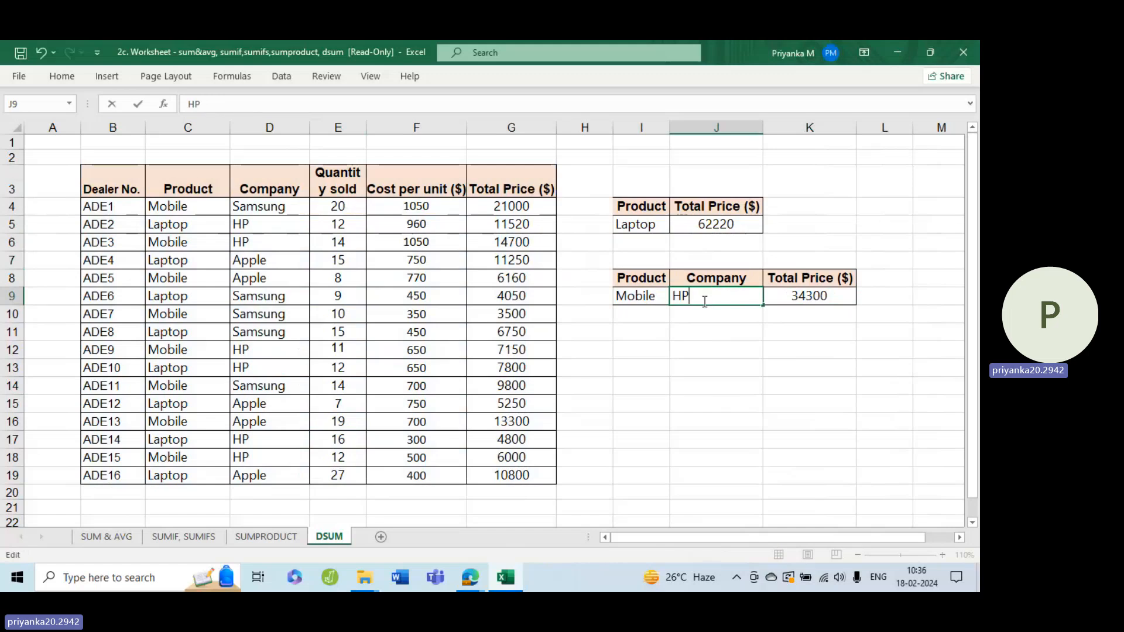
pyautogui.press('Return')
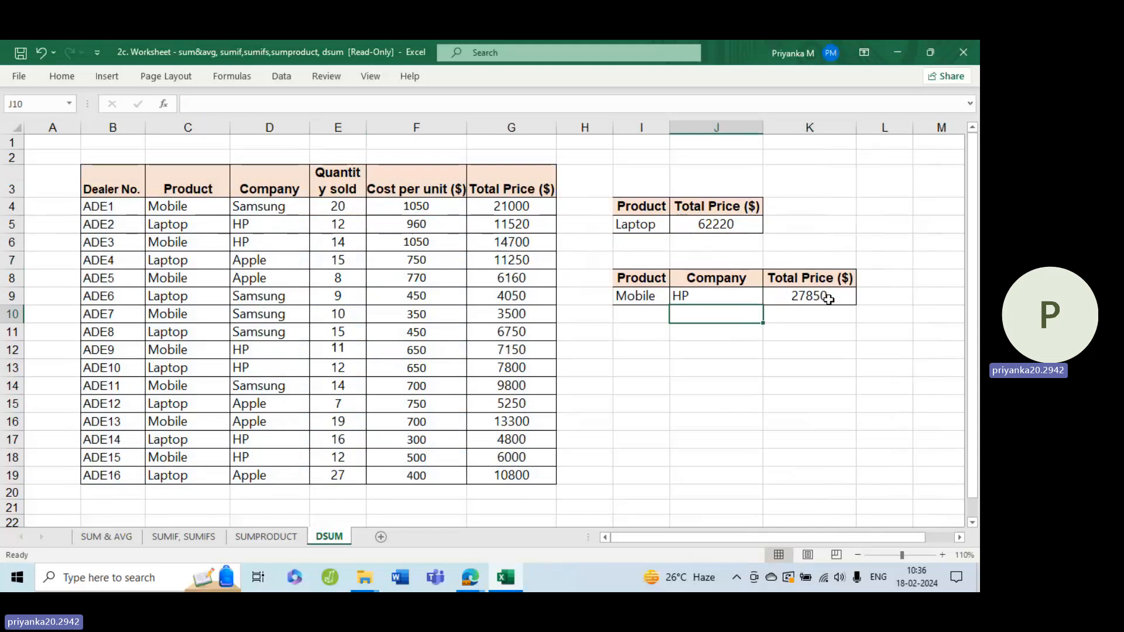
# Step: Change the Product criterion in I9 to Laptop
pyautogui.doubleClick(630, 296)
pyautogui.doubleClick(630, 296)
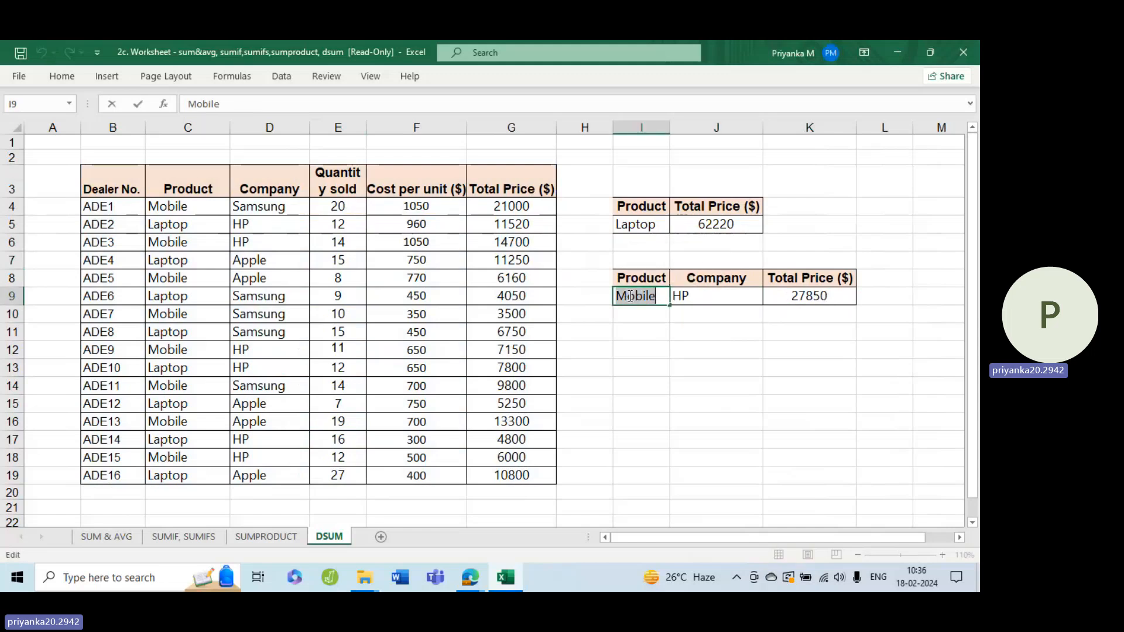
pyautogui.write('Laptop')
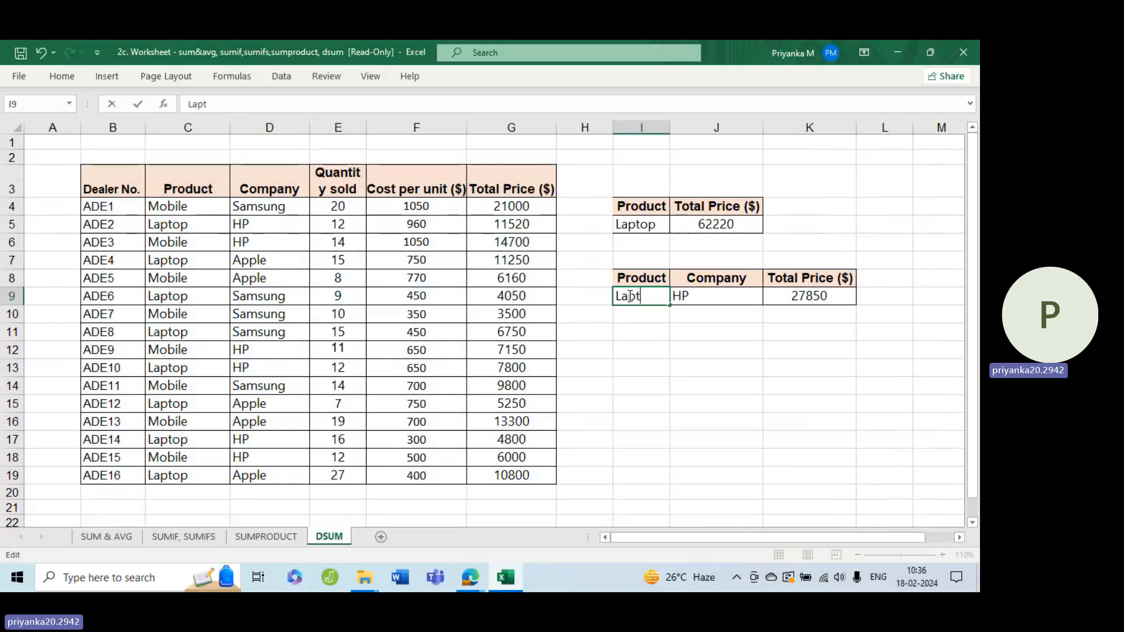
pyautogui.press('Return')
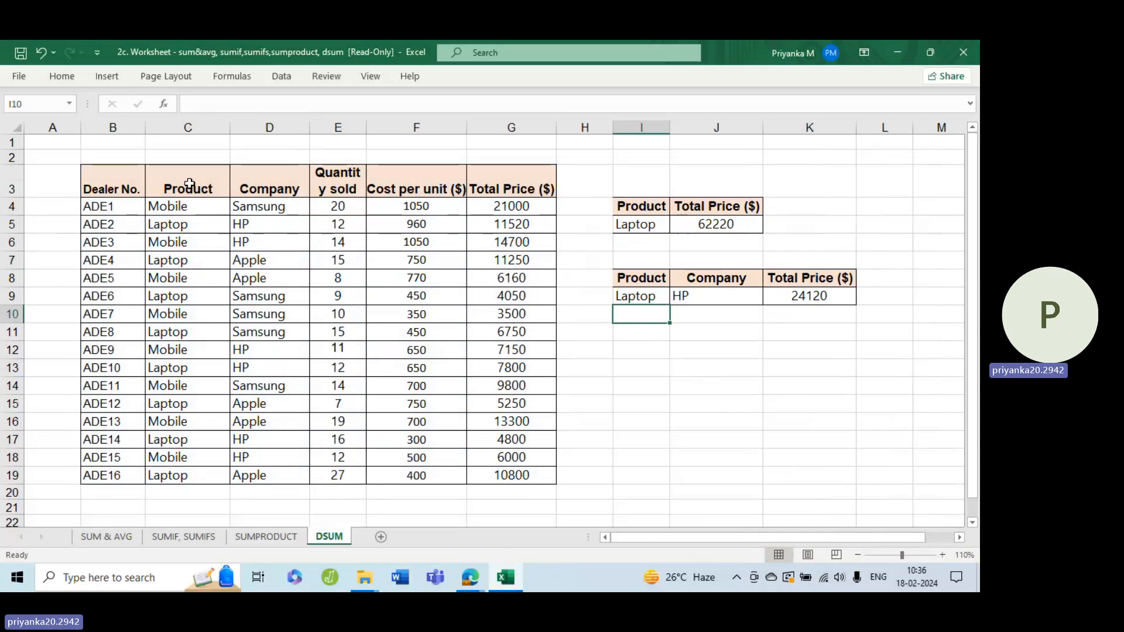
# Step: Copy the Product, Company and Quantity sold headers with their first record, C3:E4, to I12 as a third criteria table
pyautogui.moveTo(189, 184); pyautogui.dragTo(340, 200)
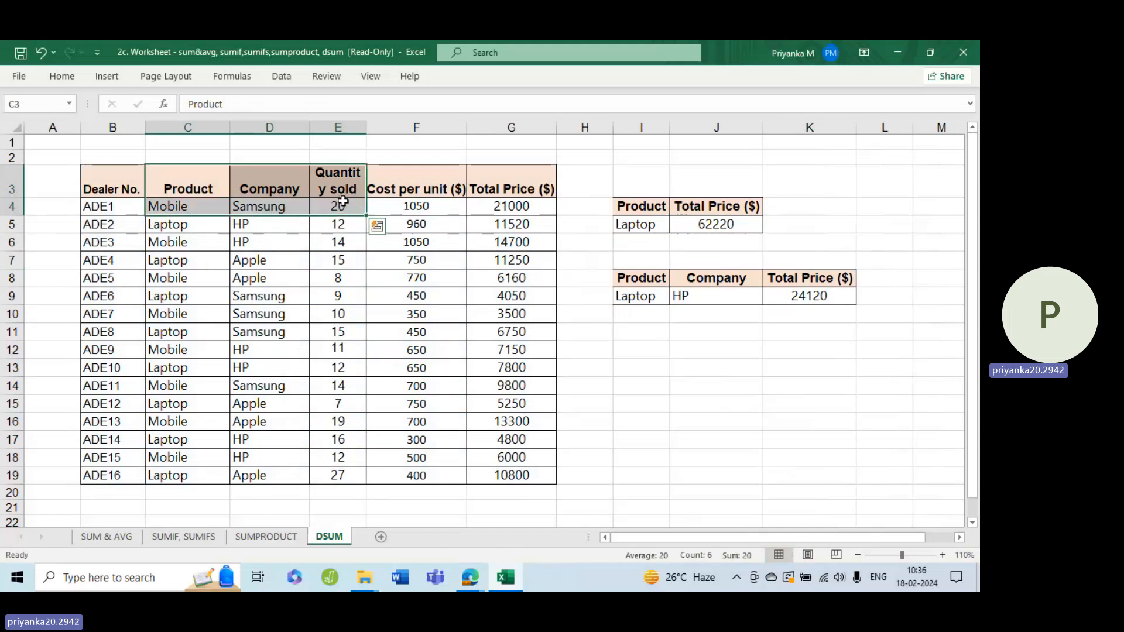
pyautogui.hotkey('ctrl', 'c')
pyautogui.click(644, 350)
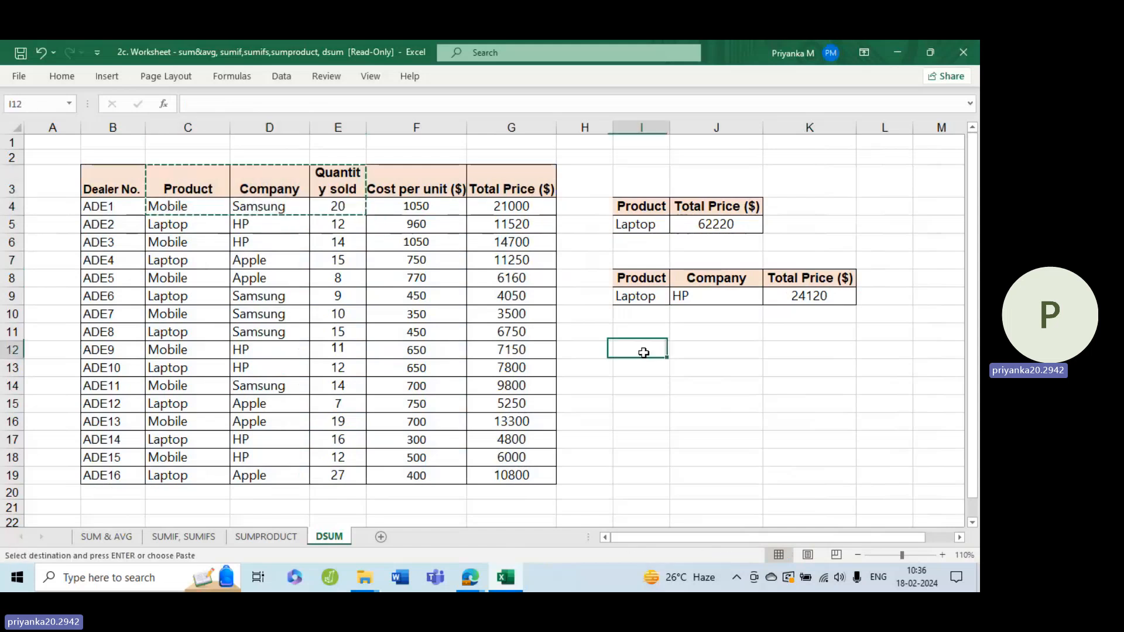
pyautogui.hotkey('ctrl', 'v')
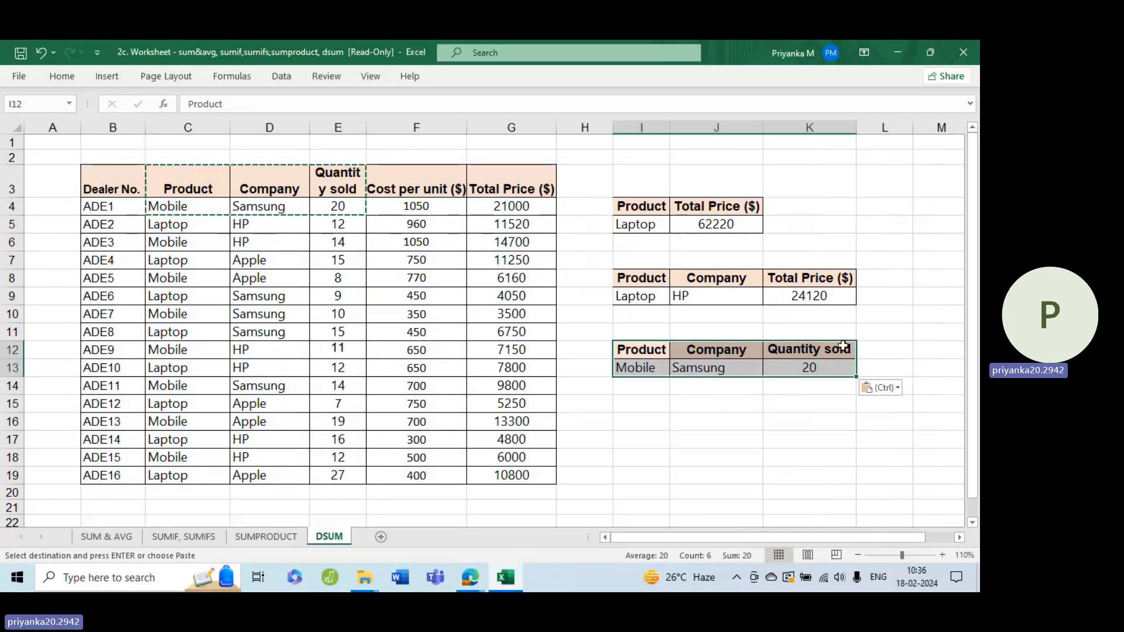
# Step: Copy the Total Price ($) header and its first value, G3:G4, to L12:L13 and fit column L to its contents
pyautogui.moveTo(536, 184); pyautogui.dragTo(538, 206)
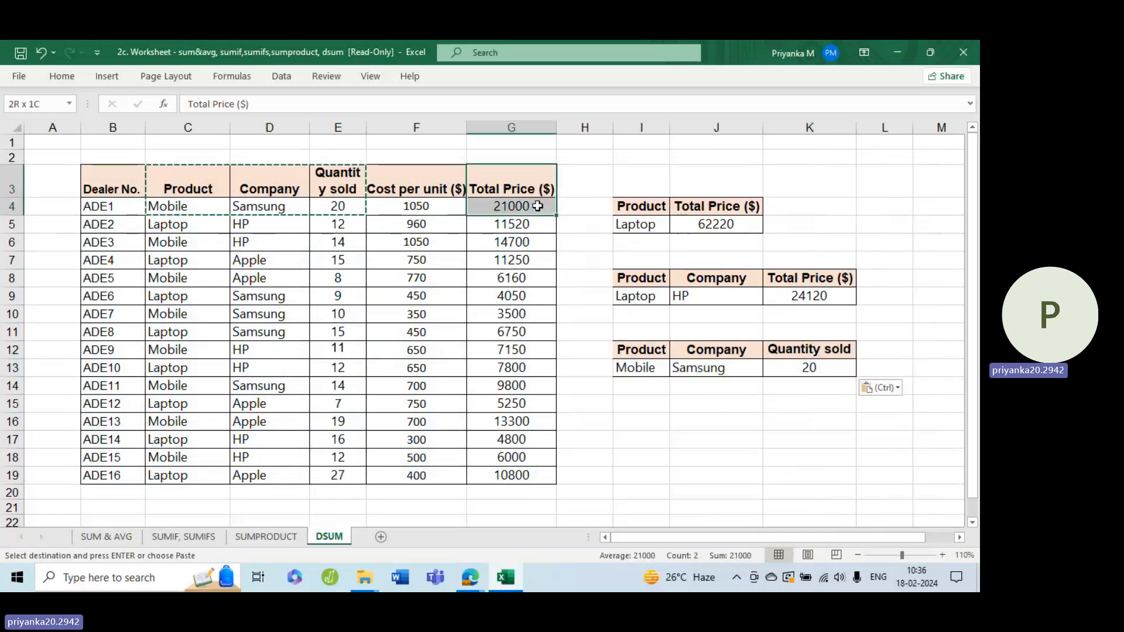
pyautogui.hotkey('ctrl', 'c')
pyautogui.hotkey('ctrl', 'q')
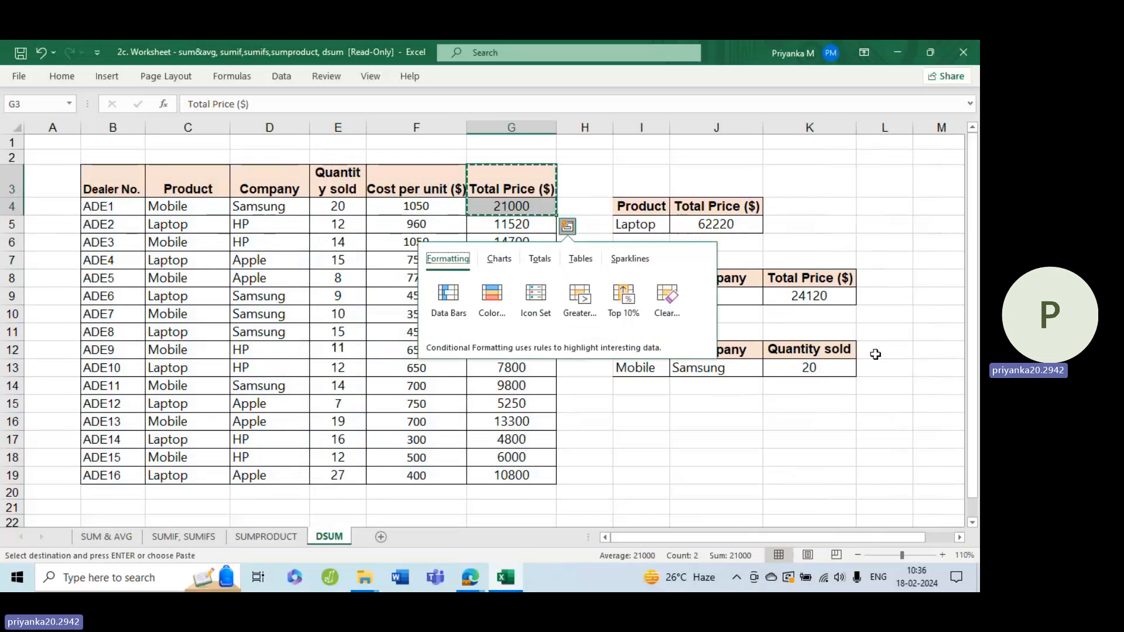
pyautogui.click(875, 355)
pyautogui.hotkey('ctrl', 'v')
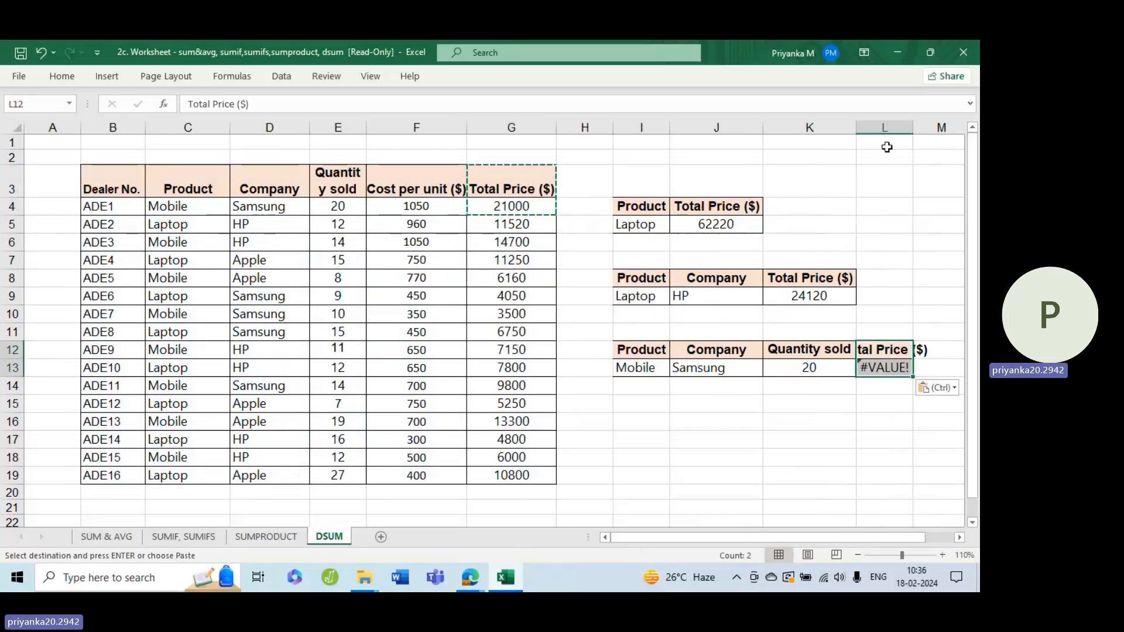
pyautogui.doubleClick(913, 127)
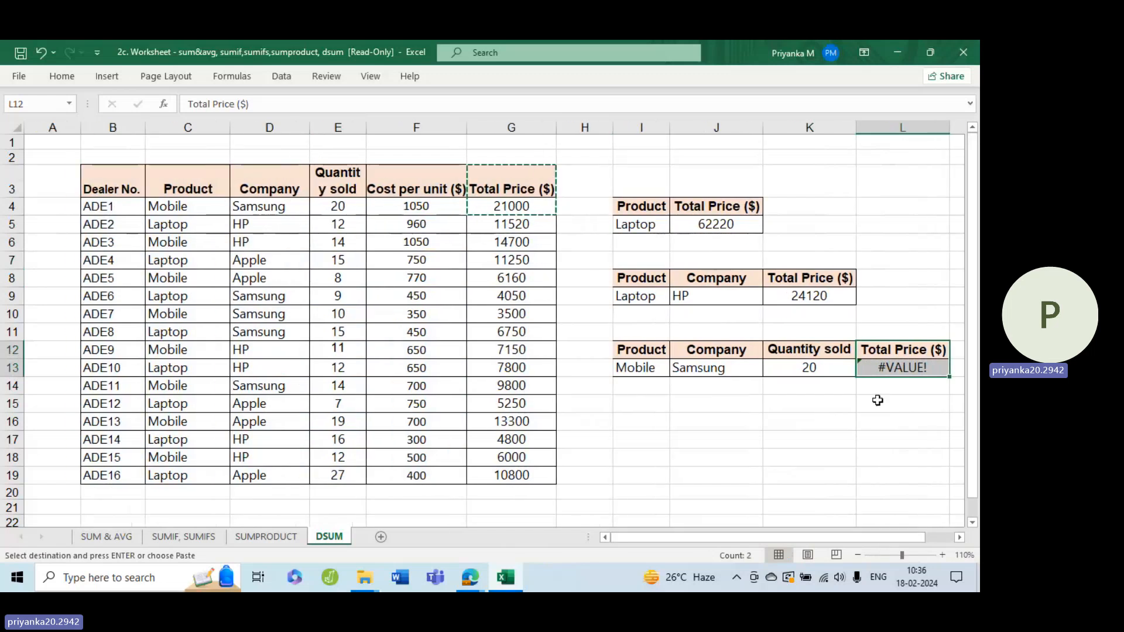
# Step: Replace the pasted formula in L13 with =DSUM(B3:G19,L12,I12:K13) to total the price for all three criteria
pyautogui.click(901, 366)
pyautogui.press('Delete')
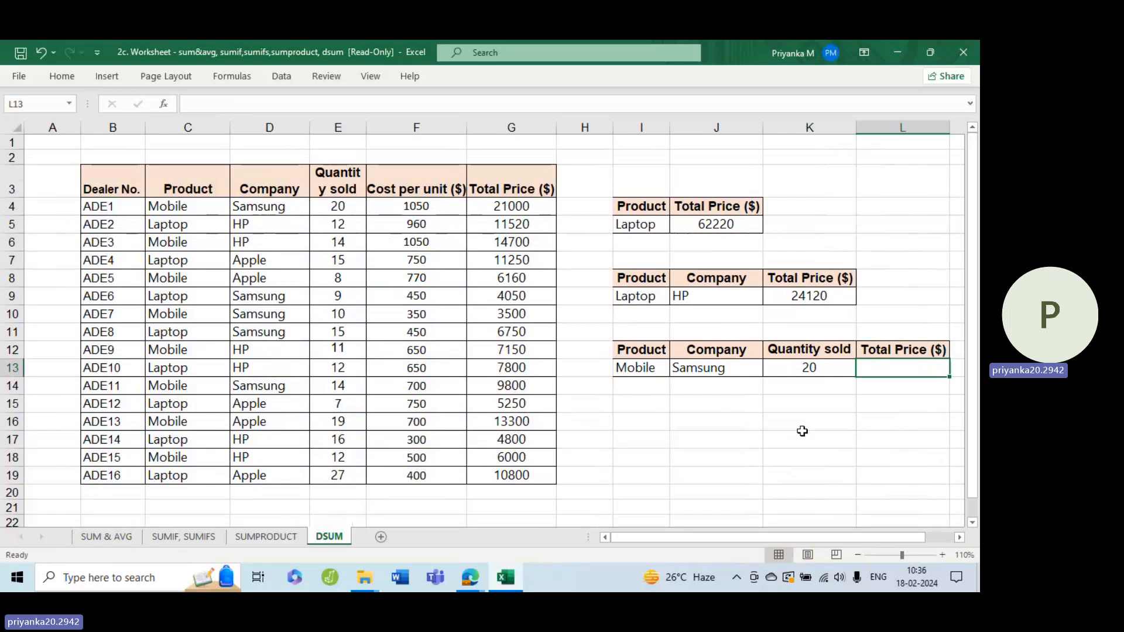
pyautogui.write('=ds')
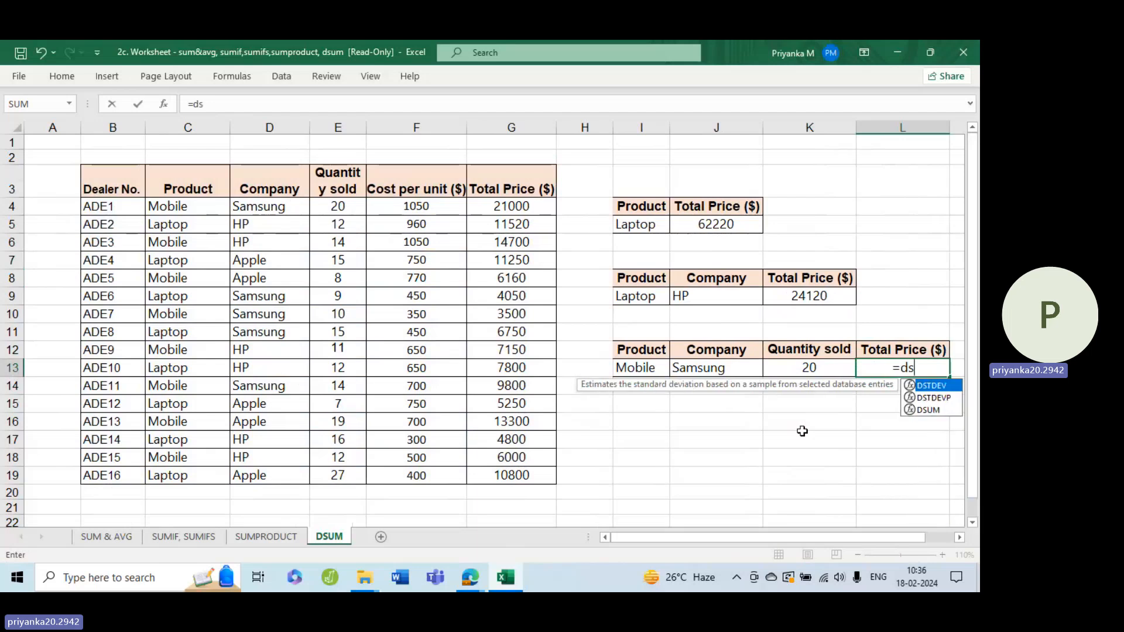
pyautogui.write('um')
pyautogui.press('Tab')
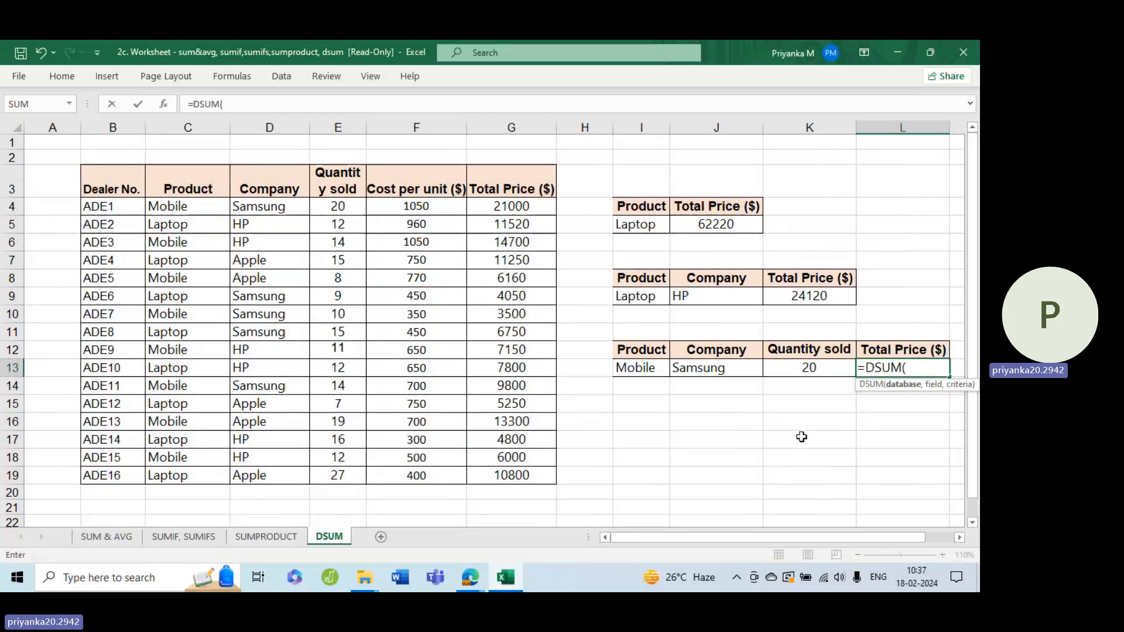
pyautogui.moveTo(102, 188); pyautogui.dragTo(488, 471)
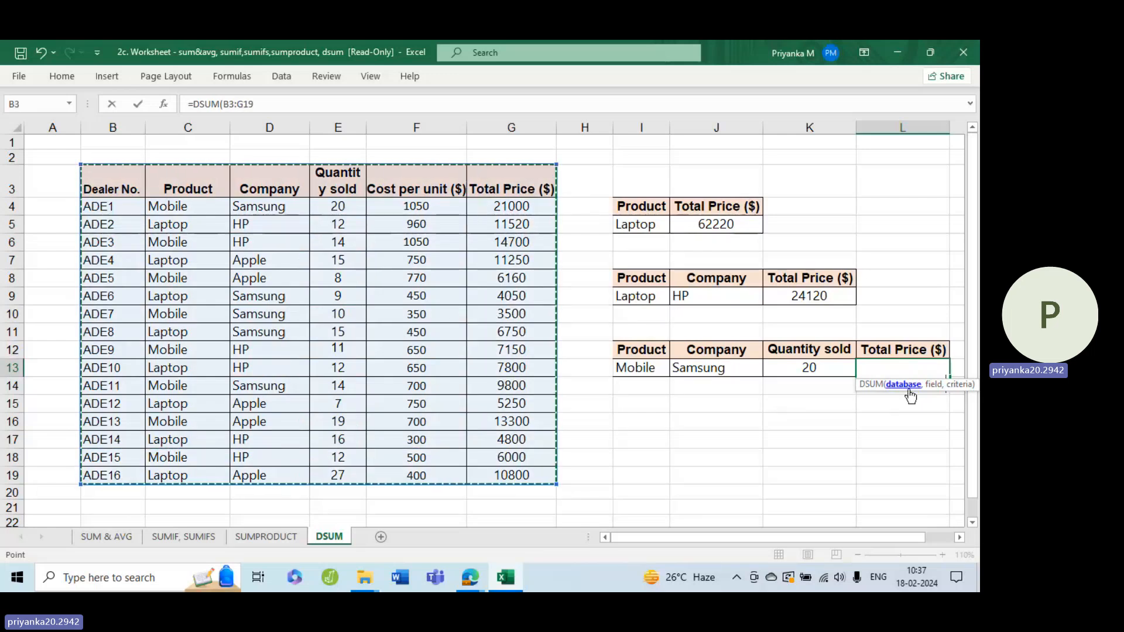
pyautogui.write(',')
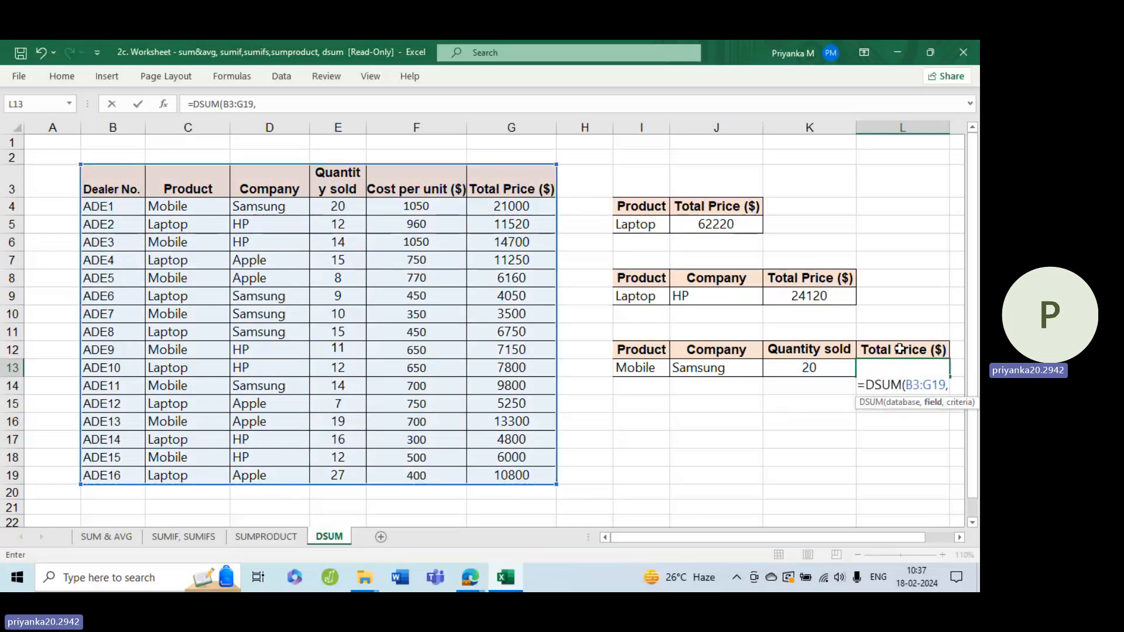
pyautogui.click(899, 349)
pyautogui.write(',')
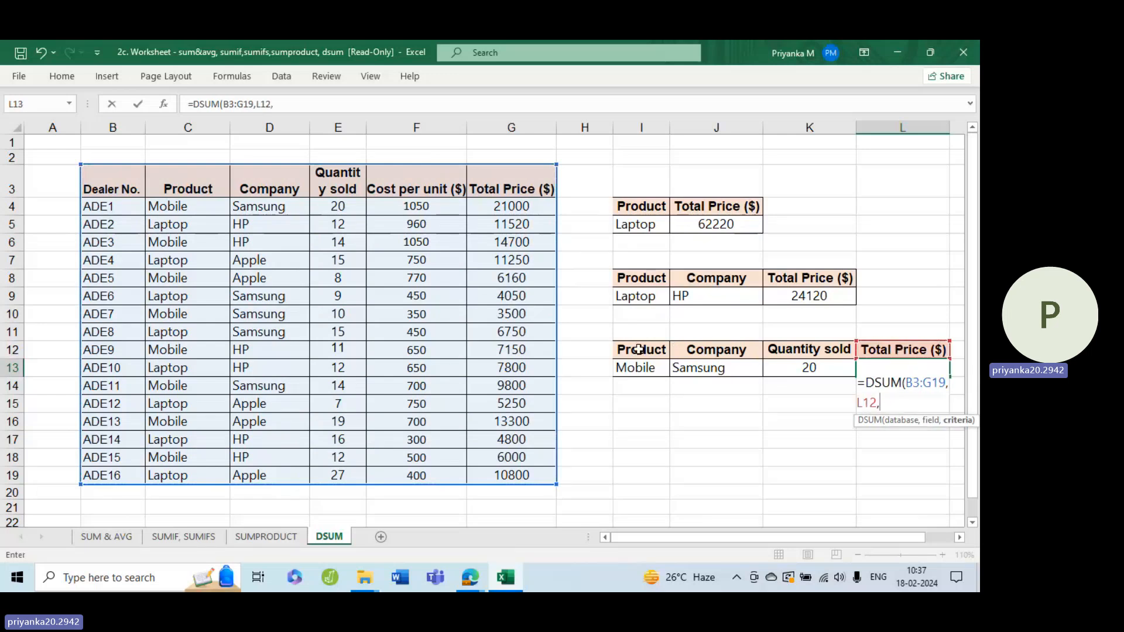
pyautogui.moveTo(639, 349); pyautogui.dragTo(815, 367)
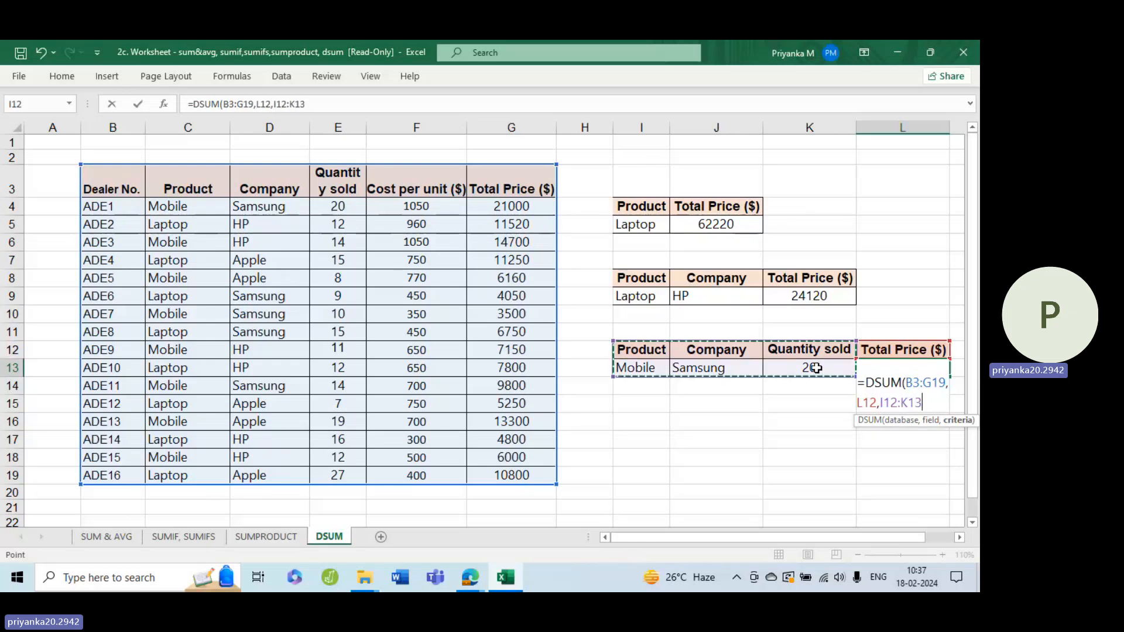
pyautogui.write('))')
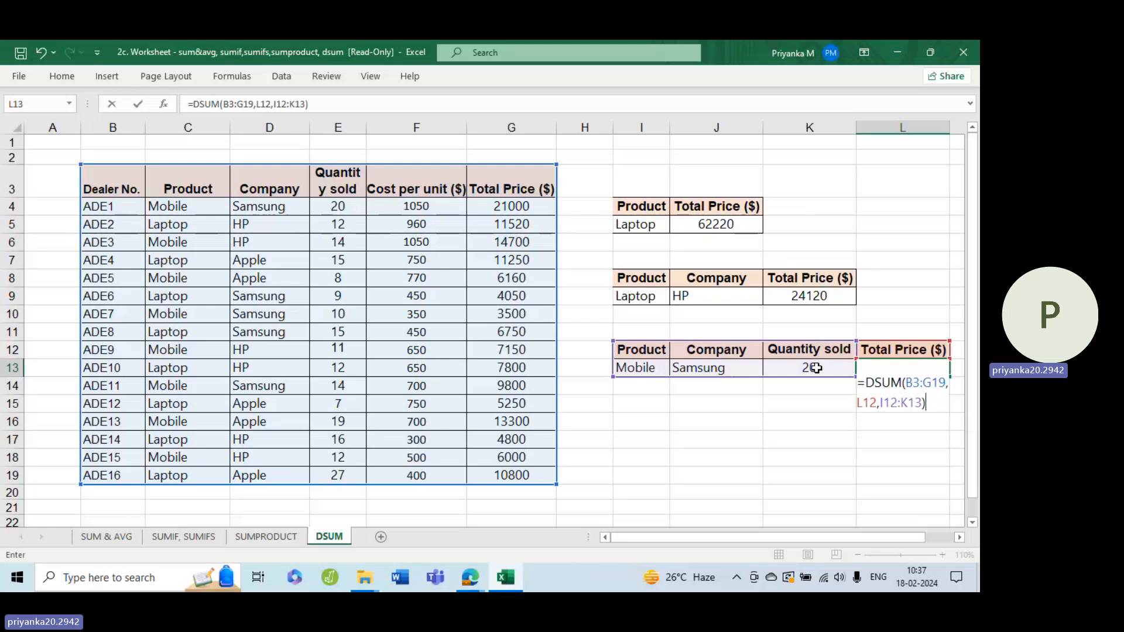
pyautogui.press('Return')
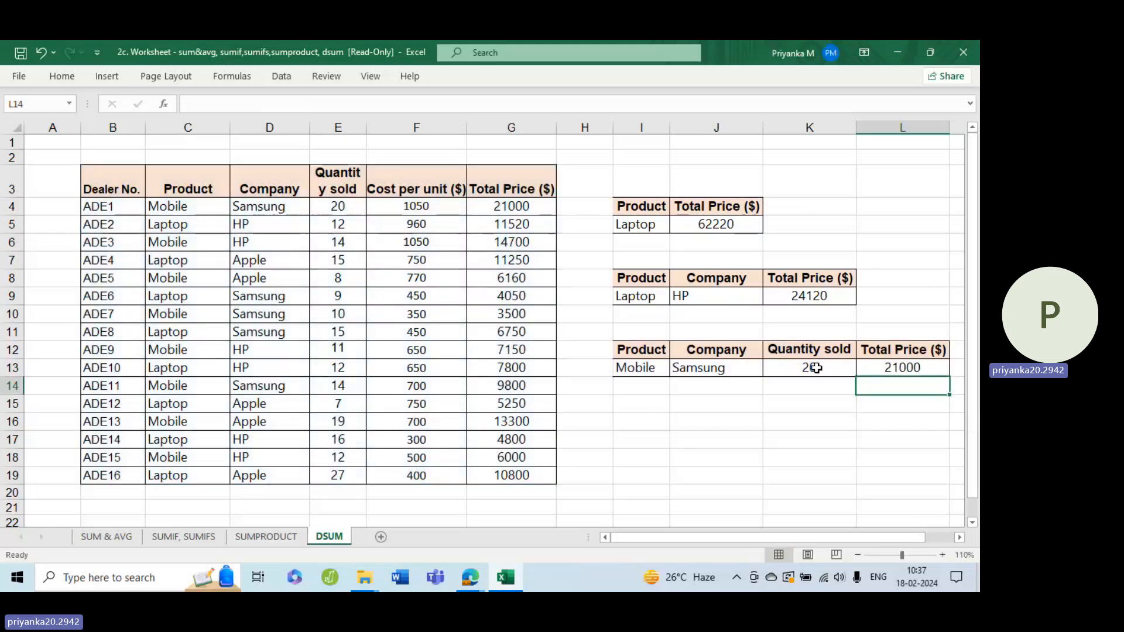
# Step: Review the ranges used by the DSUM formula in L13, leaving the formula as it is
pyautogui.click(895, 371)
pyautogui.doubleClick(896, 370)
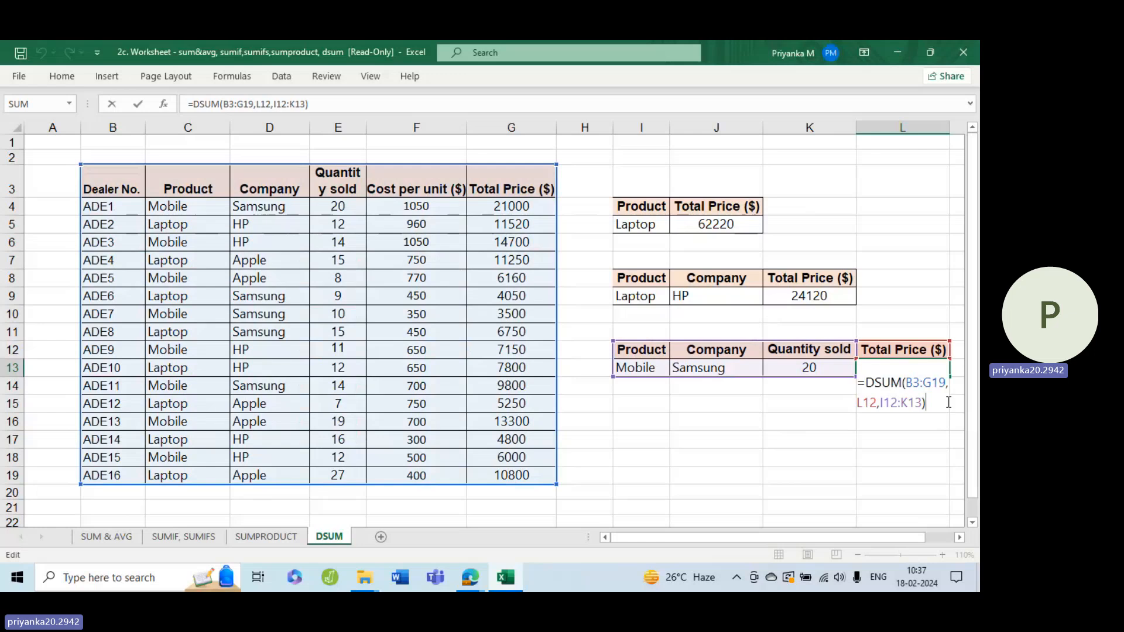
pyautogui.press('Return')
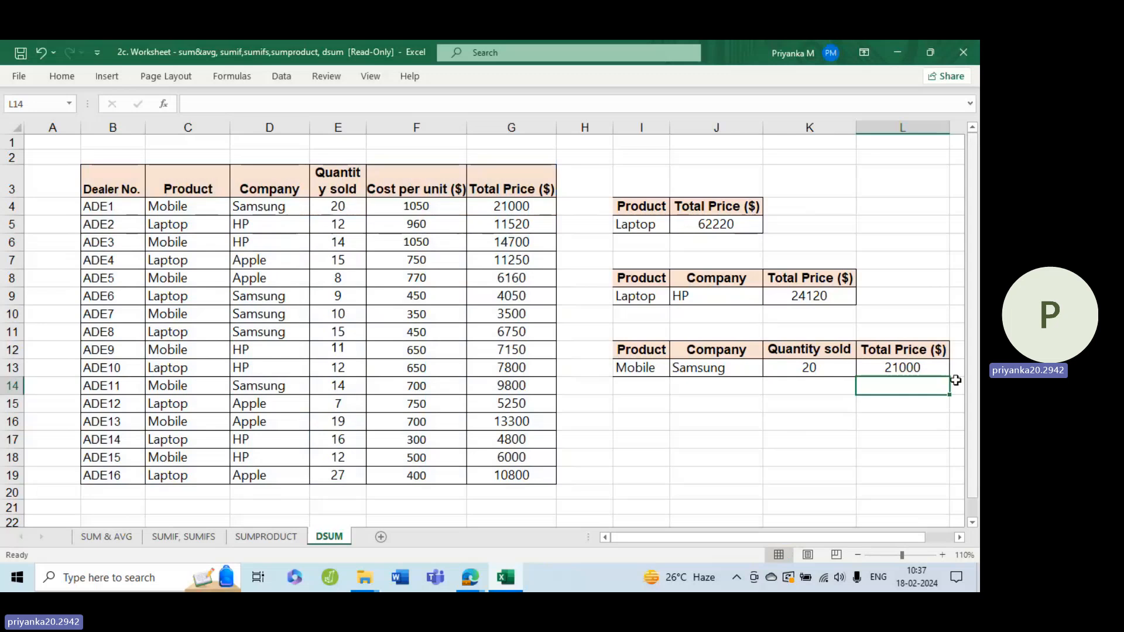
# Step: Set the Quantity sold criterion in K13 to 15 and check the DSUM total in L13
pyautogui.doubleClick(840, 369)
pyautogui.doubleClick(840, 369)
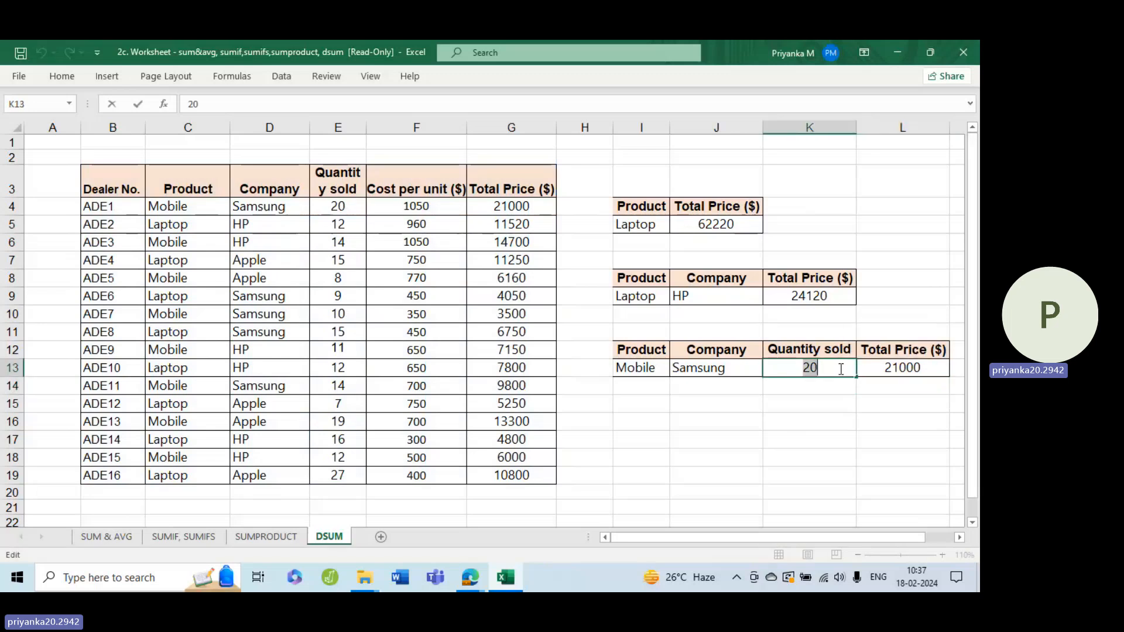
pyautogui.write('15')
pyautogui.press('Return')
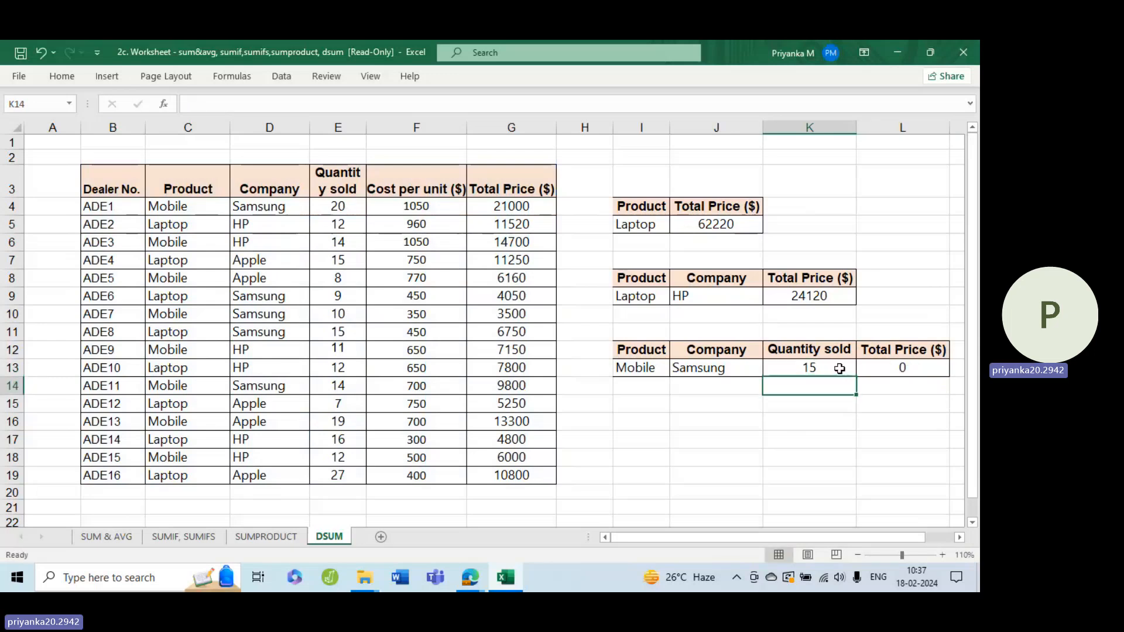
pyautogui.click(896, 368)
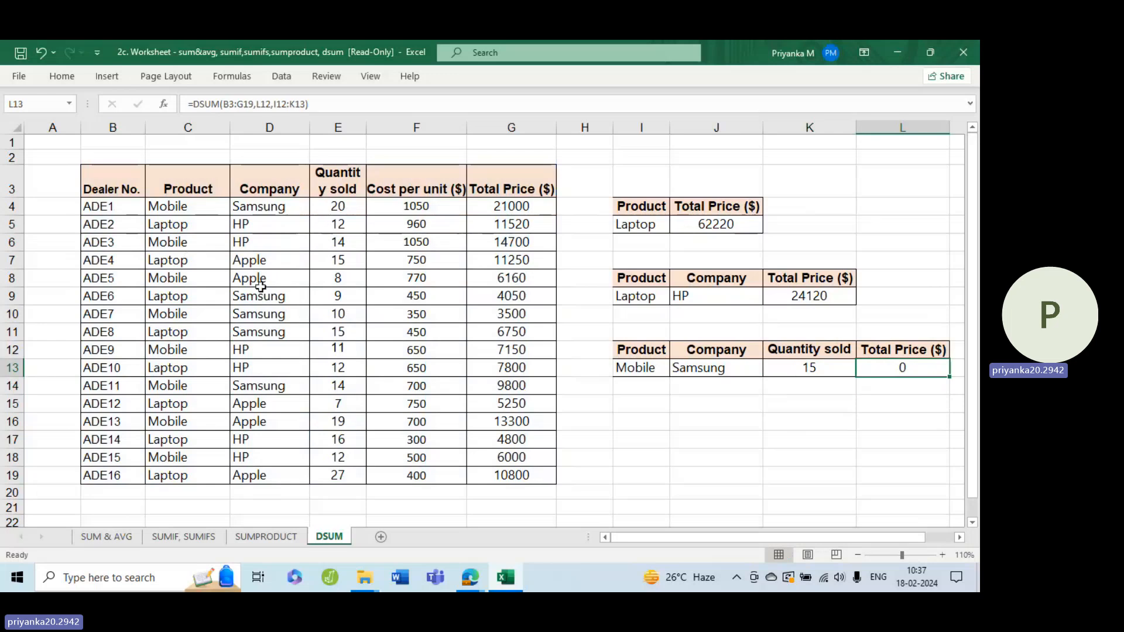
# Step: Set the Quantity sold criterion in K13 to 14 to match the Mobile Samsung record in row 14, and compare that record with L13
pyautogui.click(214, 315)
pyautogui.click(278, 312)
pyautogui.click(335, 315)
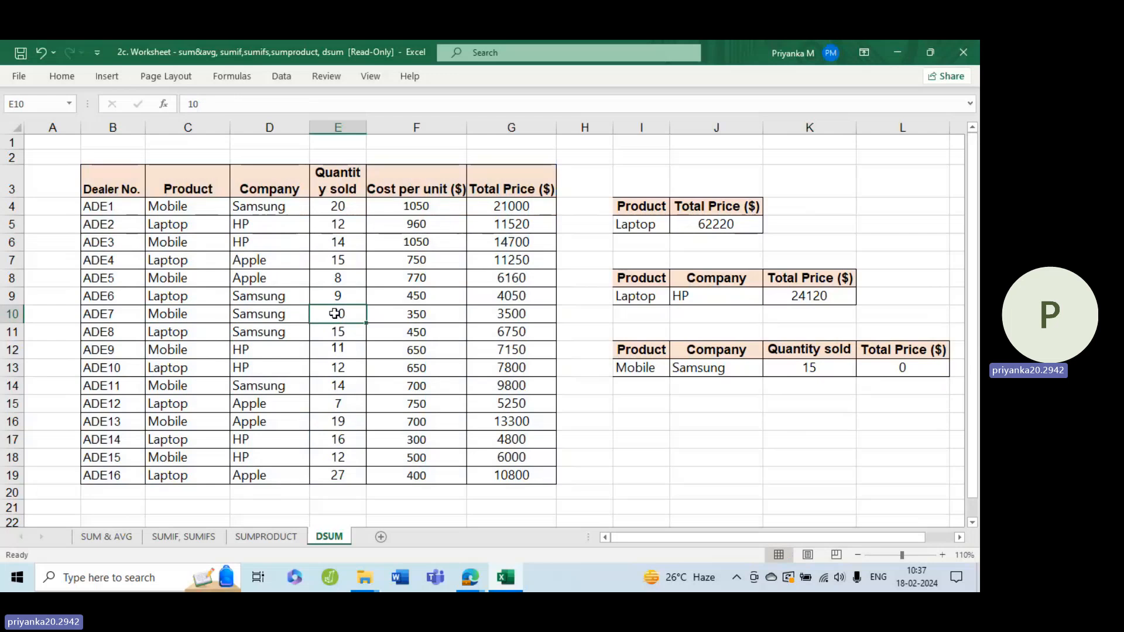
pyautogui.click(339, 405)
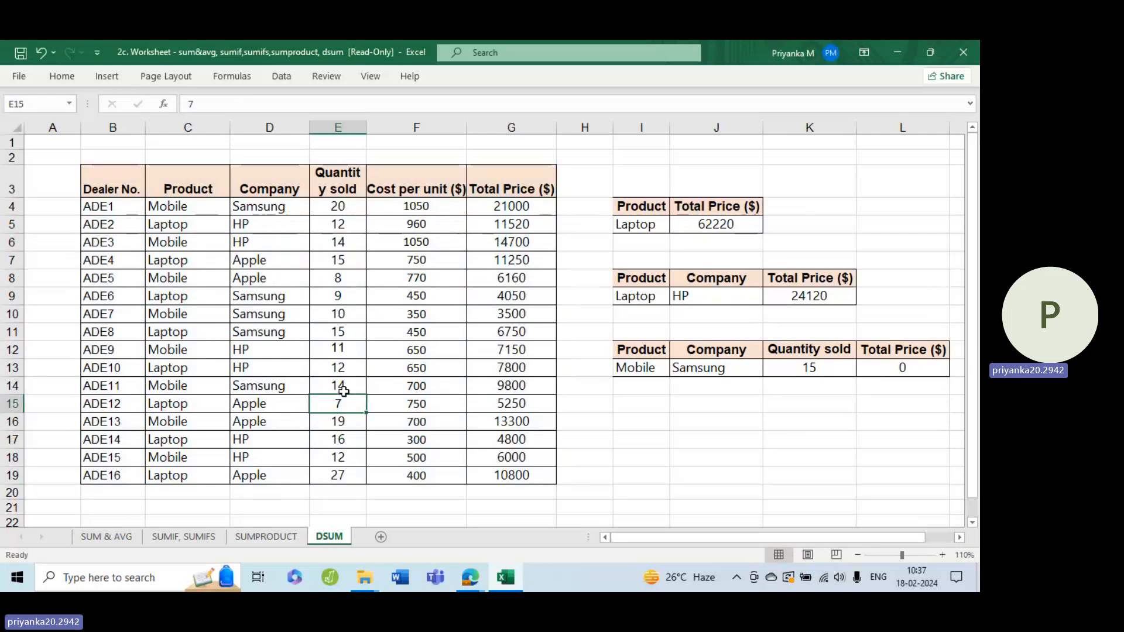
pyautogui.click(344, 391)
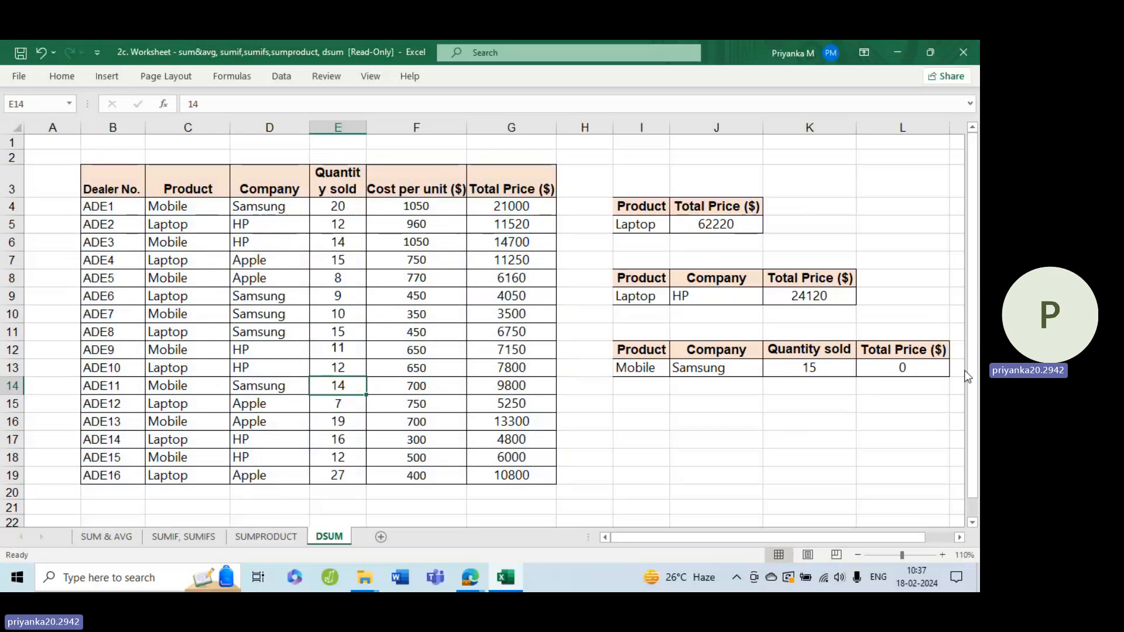
pyautogui.click(843, 368)
pyautogui.press('F2')
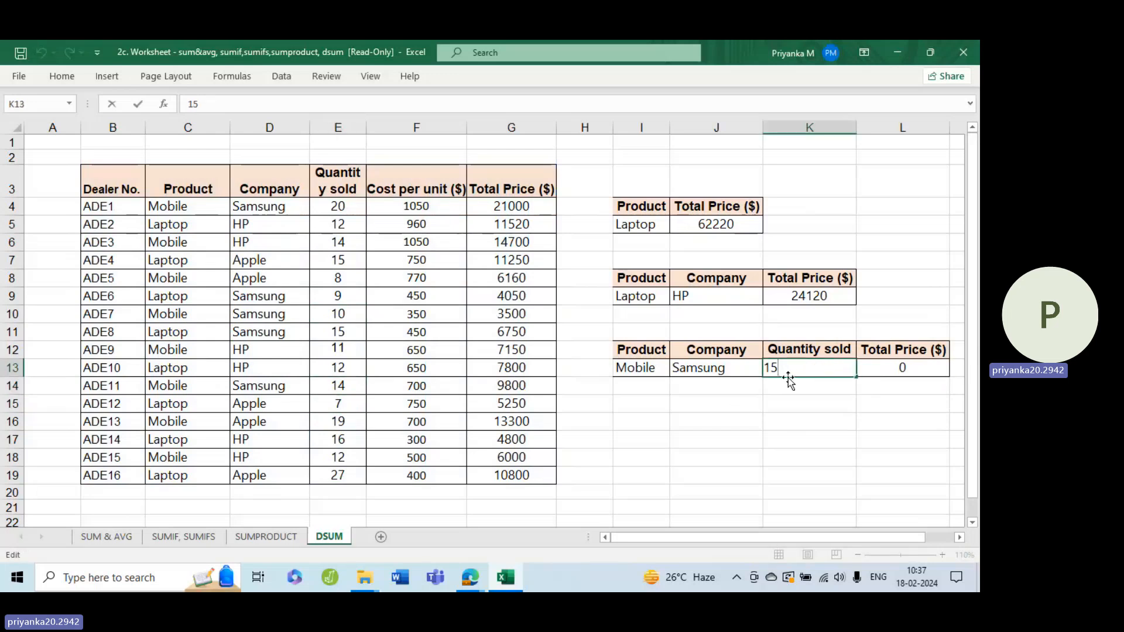
pyautogui.press('BackSpace')
pyautogui.press('Return')
pyautogui.moveTo(205, 389); pyautogui.dragTo(380, 386)
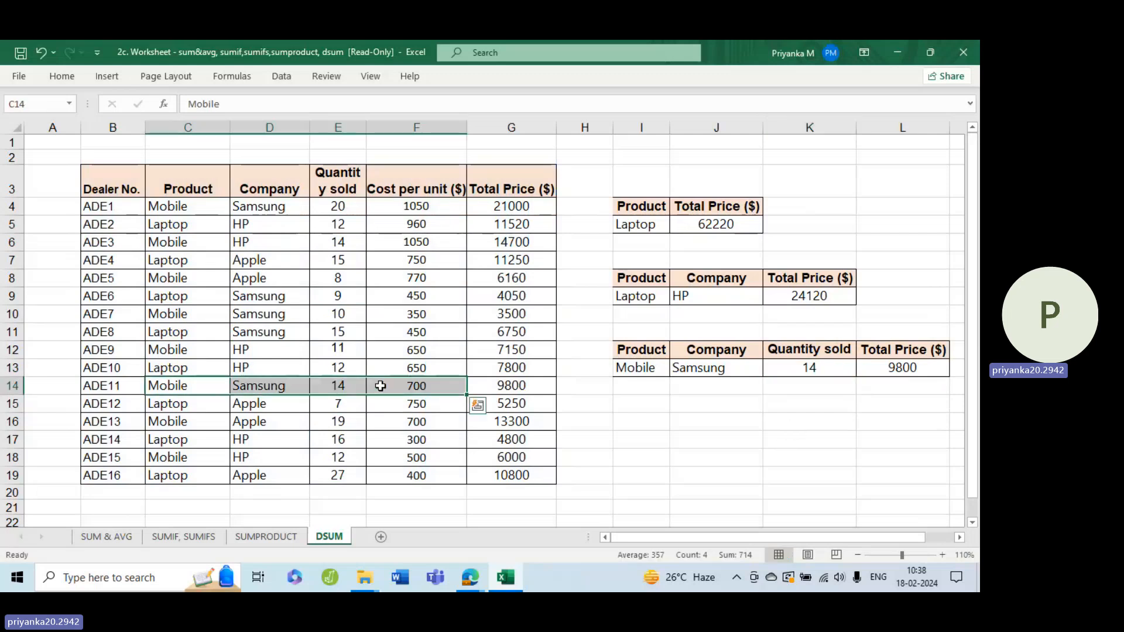
pyautogui.click(928, 374)
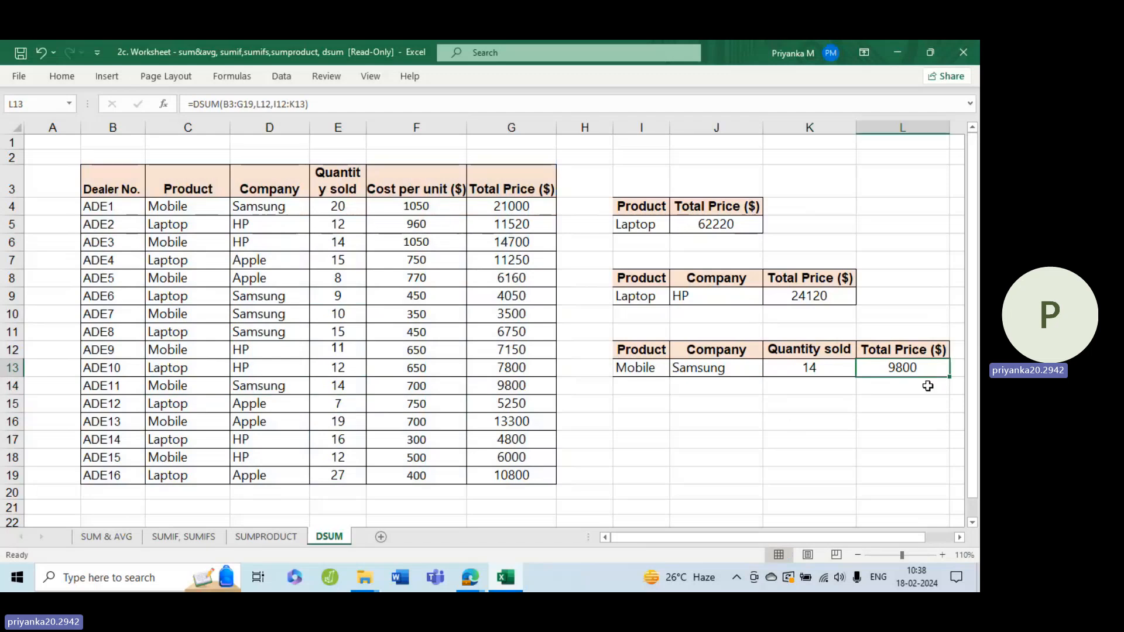